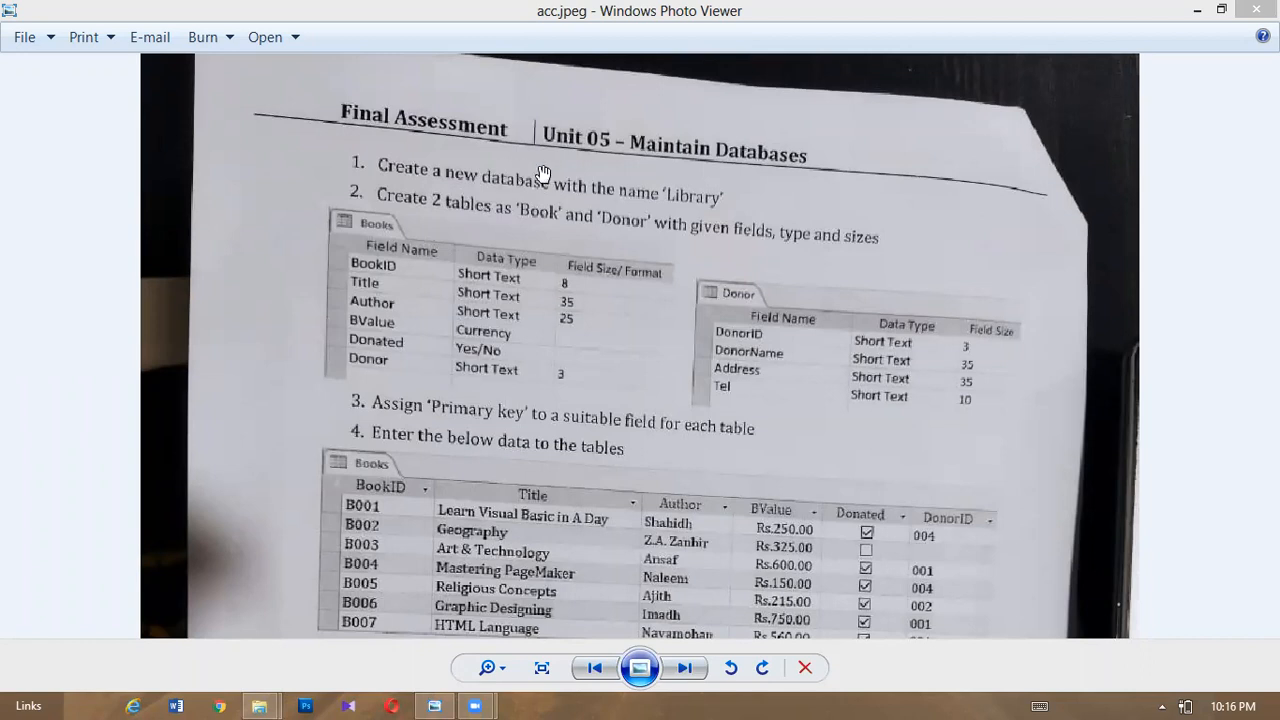
# - Pan the acc.jpeg assignment sheet to read the table definitions and the Books and Donor data rows
pyautogui.scroll(-2, 590, 290)
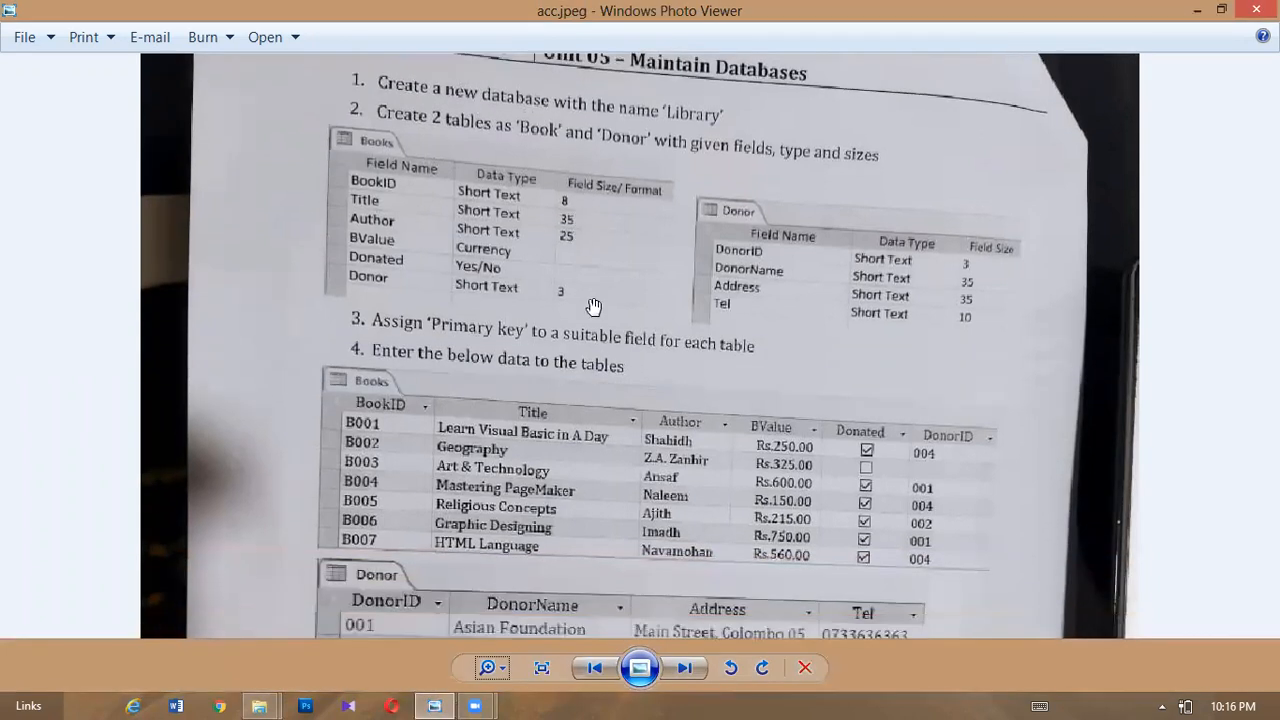
pyautogui.scroll(3, 603, 337)
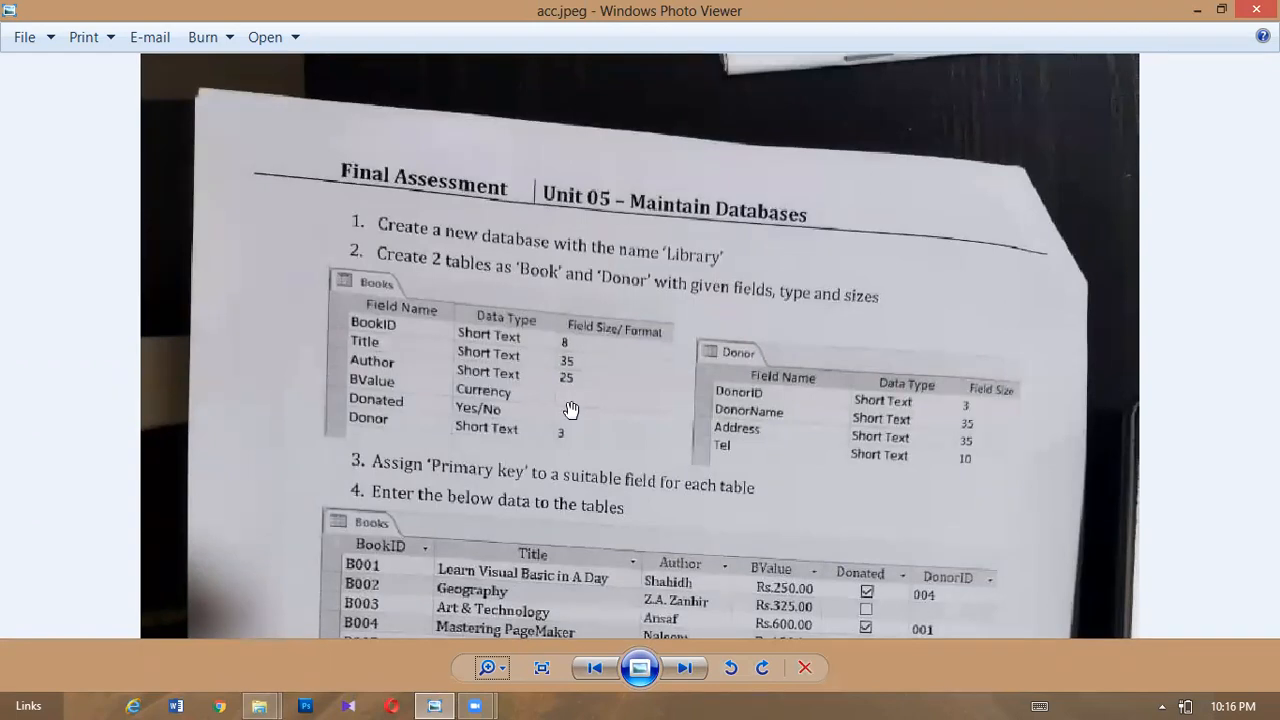
pyautogui.moveTo(571, 409); pyautogui.dragTo(571, 383)
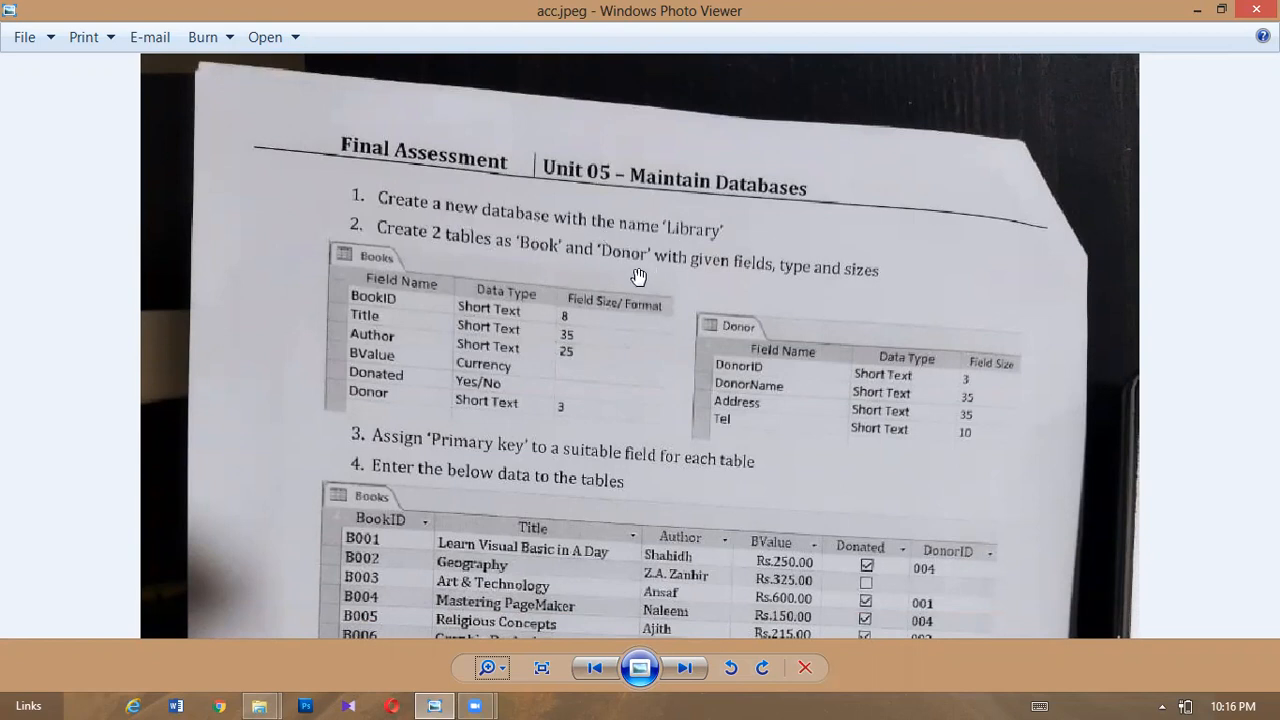
pyautogui.moveTo(651, 223); pyautogui.dragTo(688, 183)
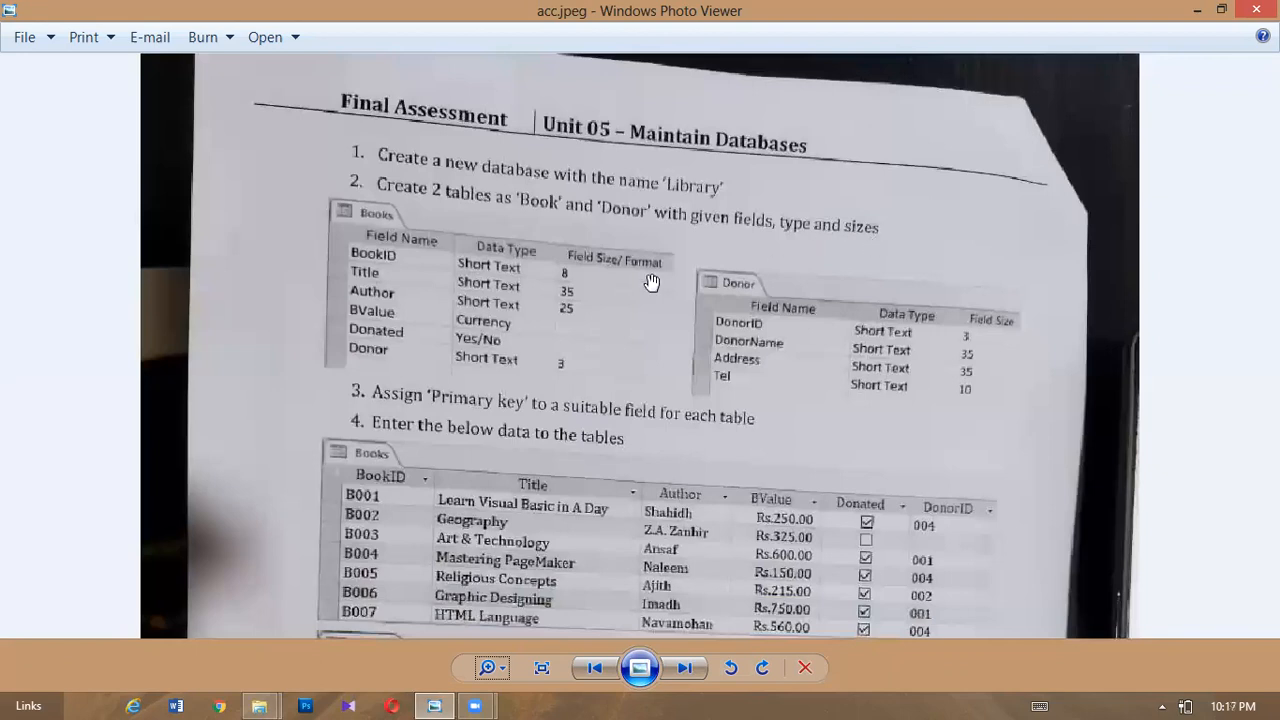
pyautogui.moveTo(481, 344); pyautogui.dragTo(475, 274)
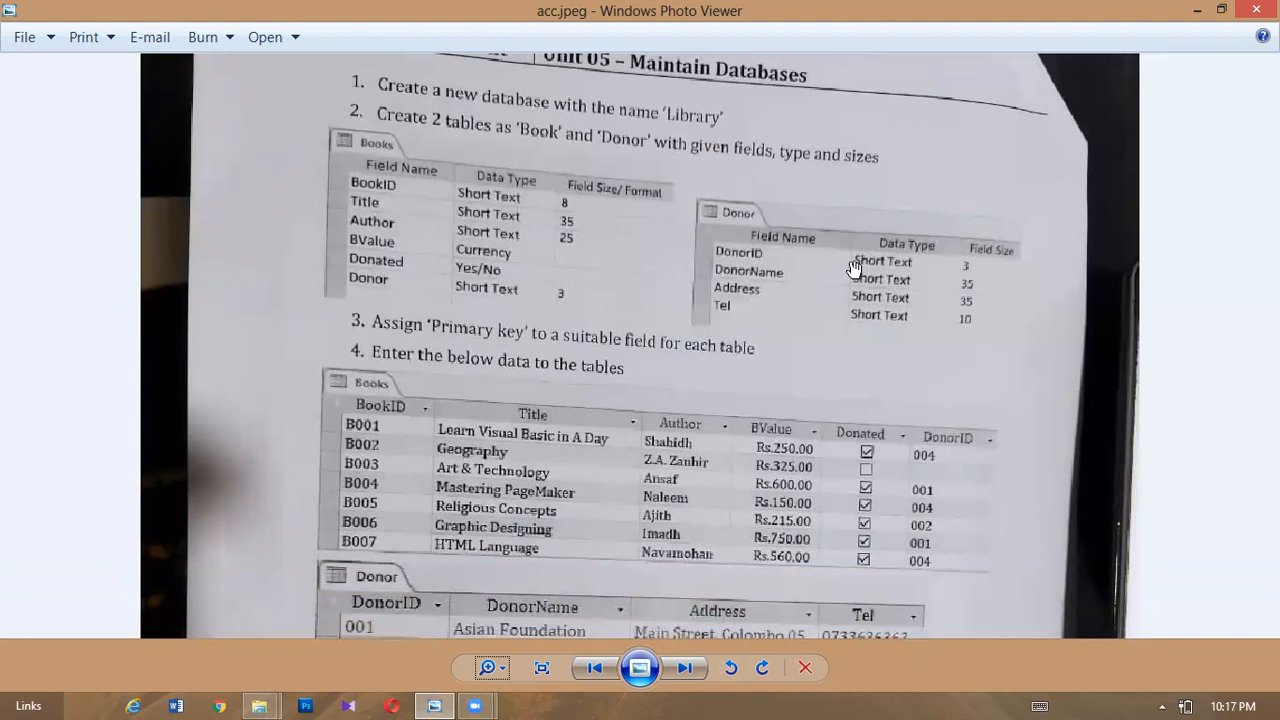
pyautogui.moveTo(595, 462); pyautogui.dragTo(578, 402)
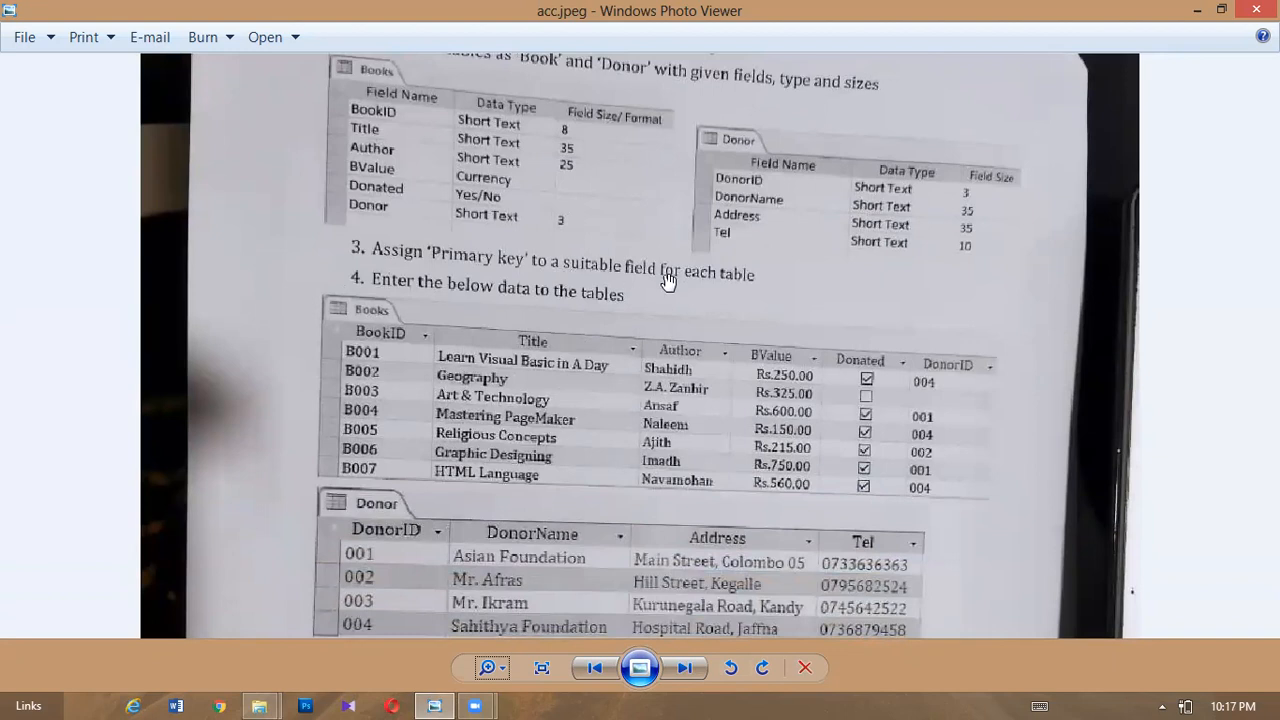
pyautogui.moveTo(529, 425)
pyautogui.mouseDown()
pyautogui.moveTo(526, 384)
pyautogui.moveTo(525, 436)
pyautogui.mouseUp()
pyautogui.moveTo(529, 553); pyautogui.dragTo(524, 477)
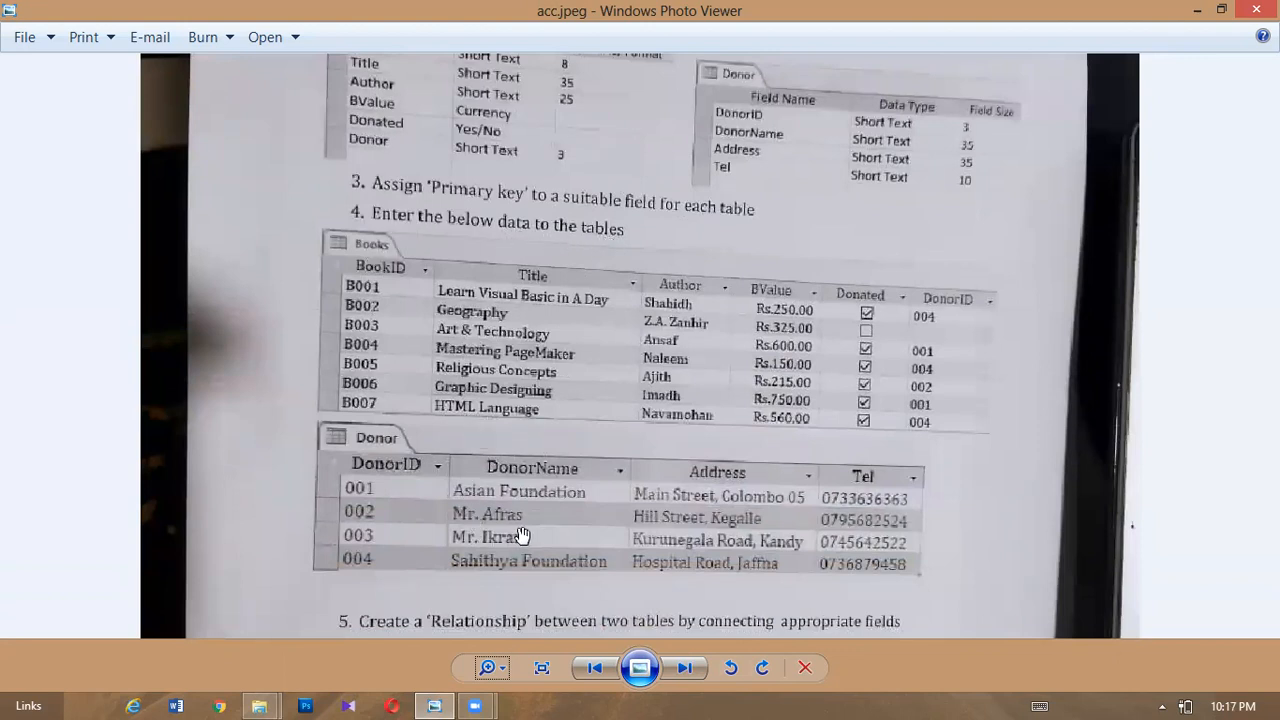
pyautogui.moveTo(583, 537); pyautogui.dragTo(571, 416)
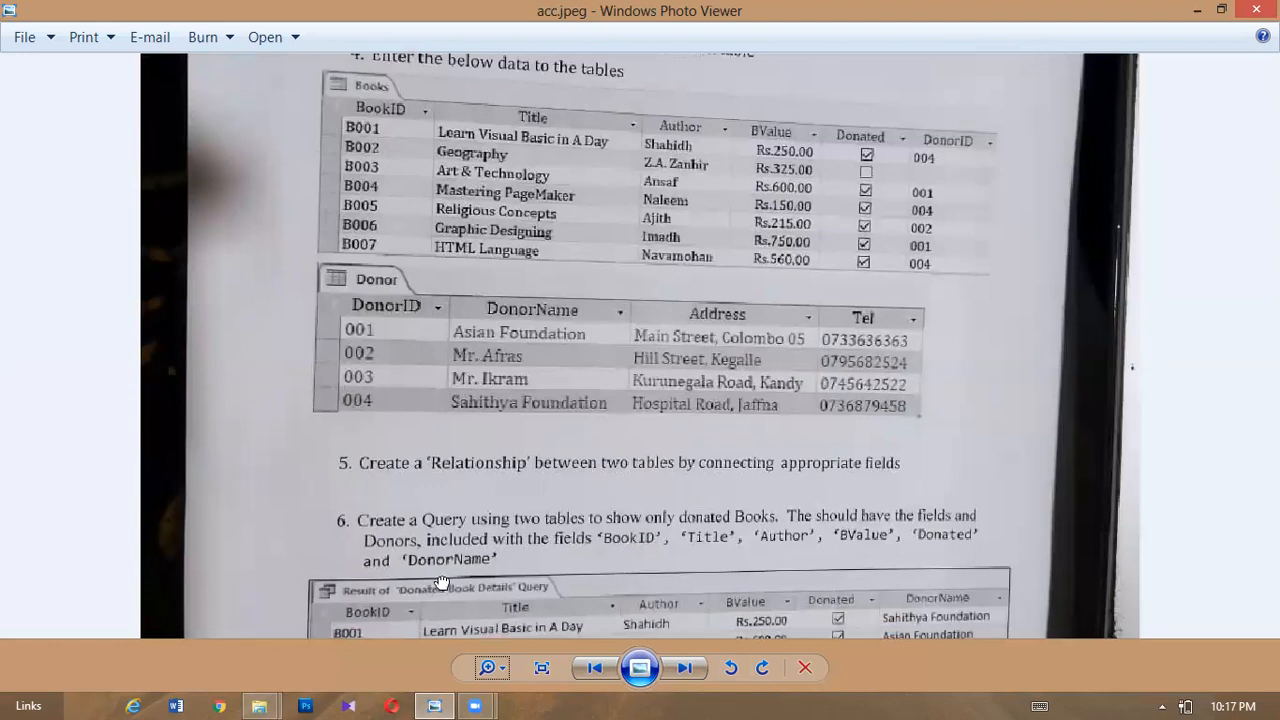
pyautogui.moveTo(441, 588); pyautogui.dragTo(443, 505)
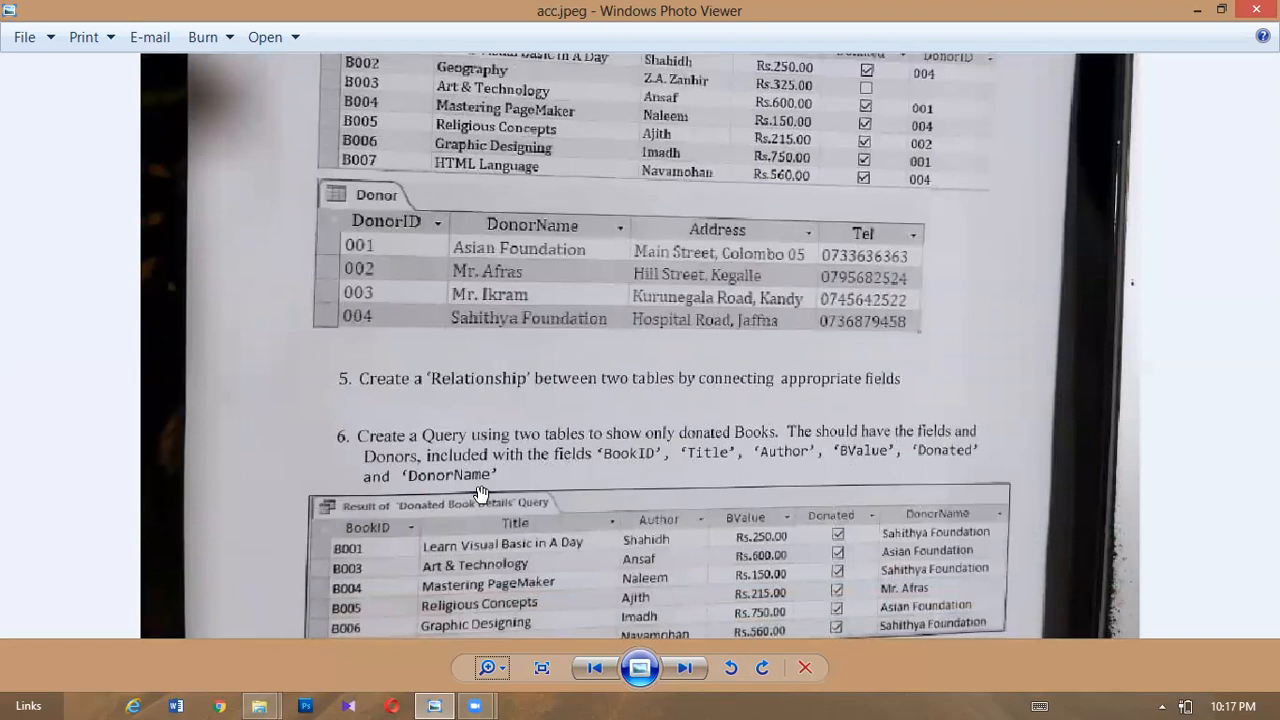
pyautogui.moveTo(628, 495); pyautogui.dragTo(684, 551)
pyautogui.moveTo(643, 362); pyautogui.dragTo(668, 589)
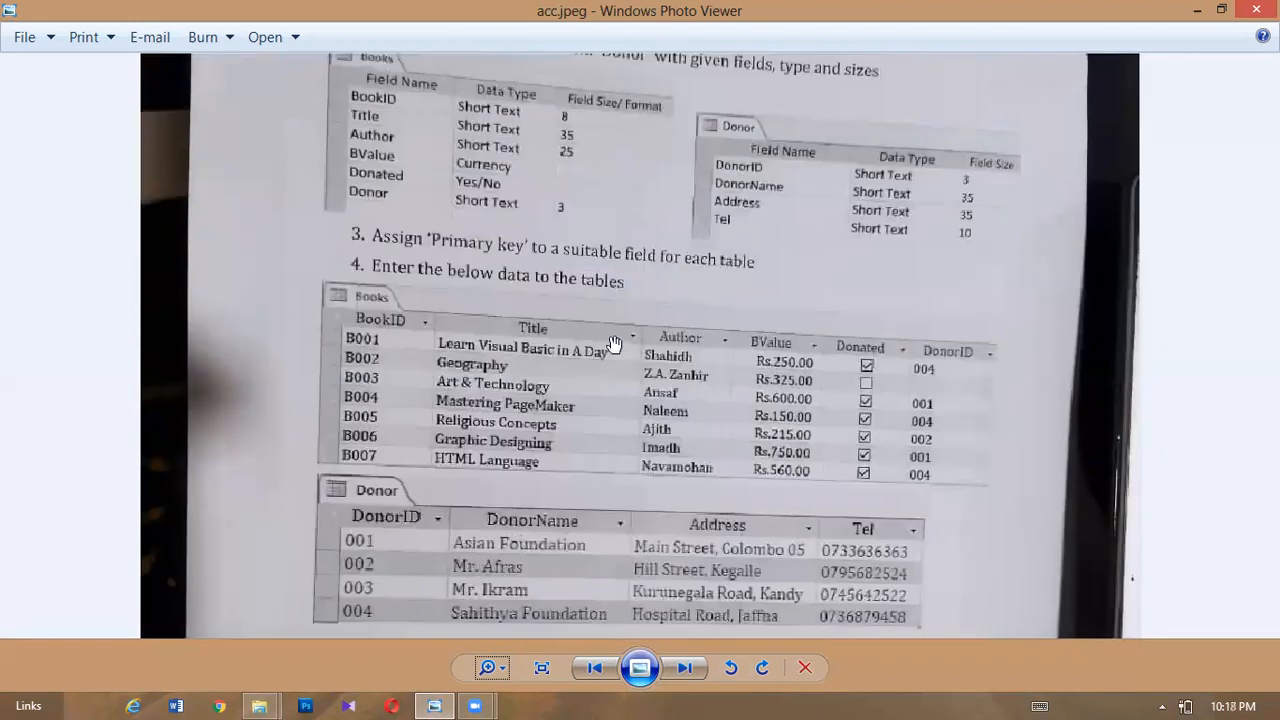
pyautogui.moveTo(596, 349); pyautogui.dragTo(628, 528)
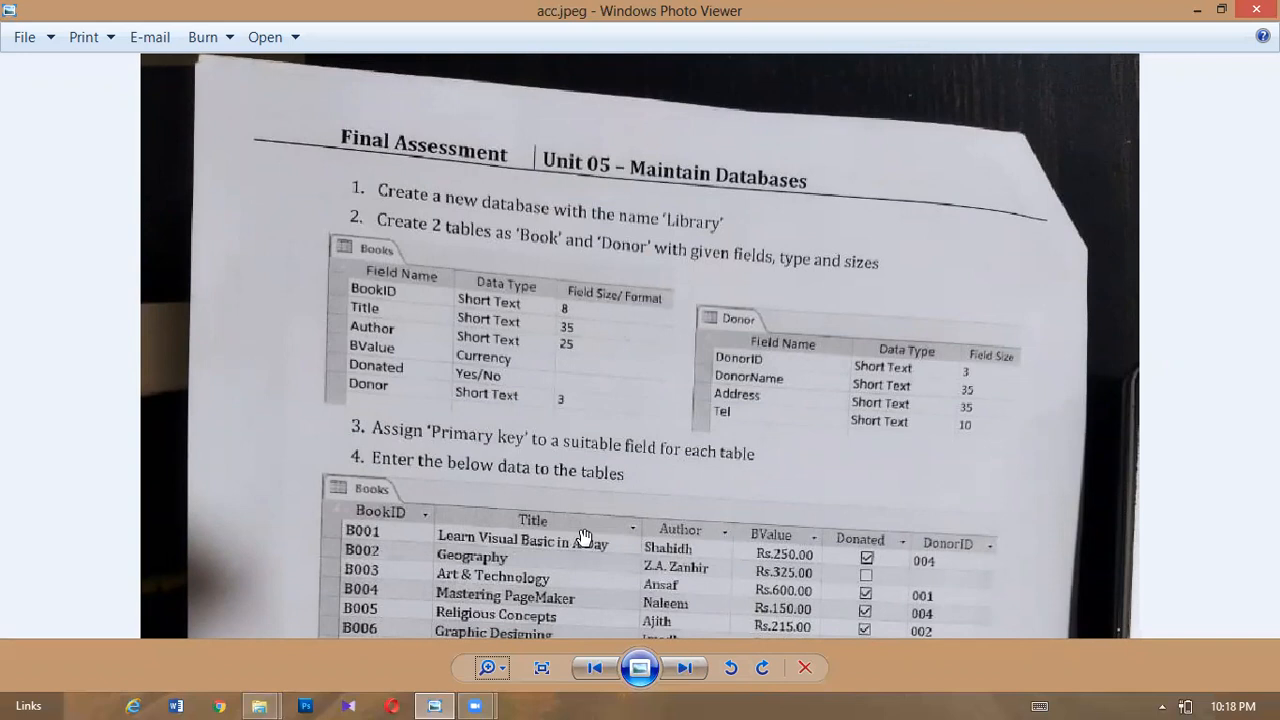
# - Launch Access 2013 from a Start screen search for 'acc' and pick Blank desktop database
pyautogui.press('super')
pyautogui.write('a')
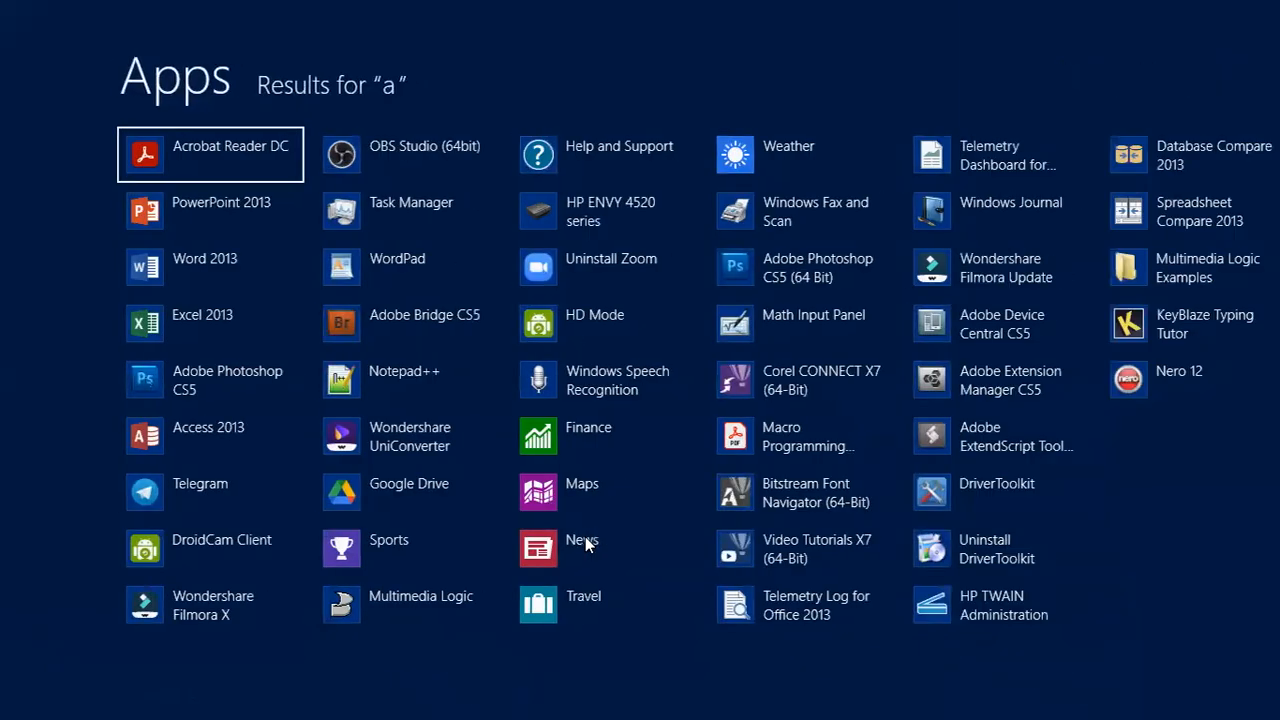
pyautogui.write('cc')
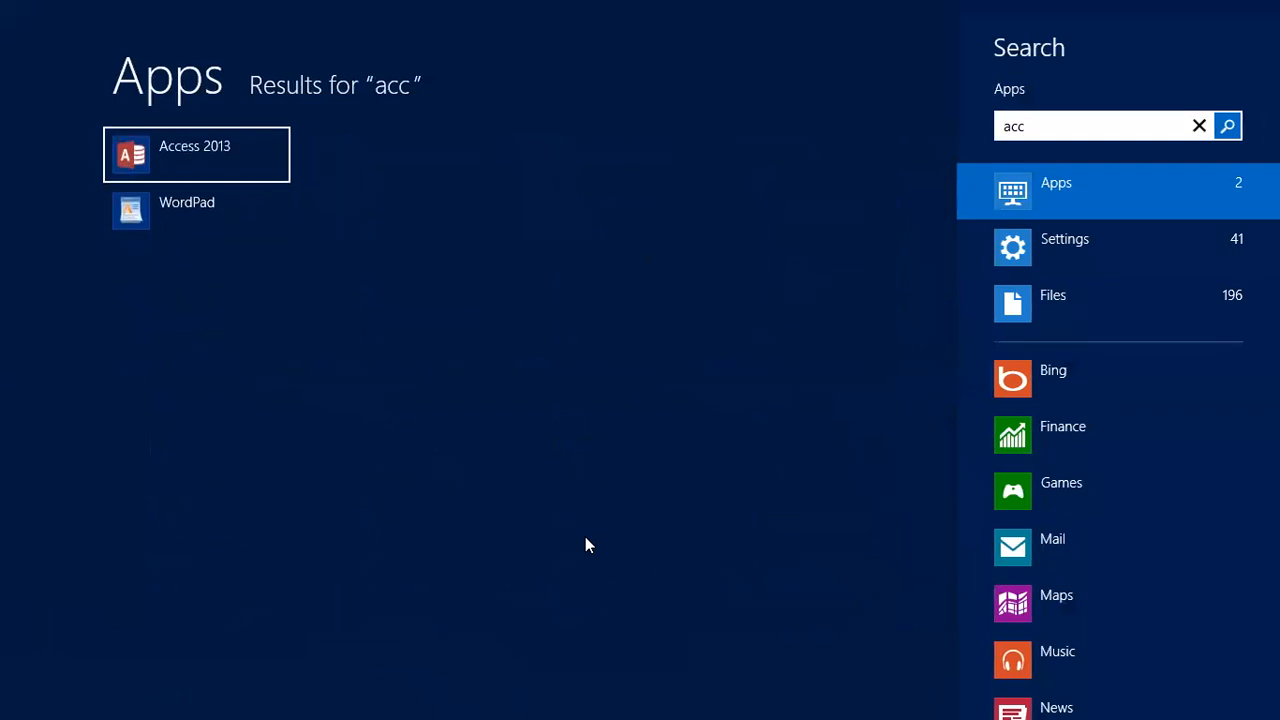
pyautogui.click(152, 163)
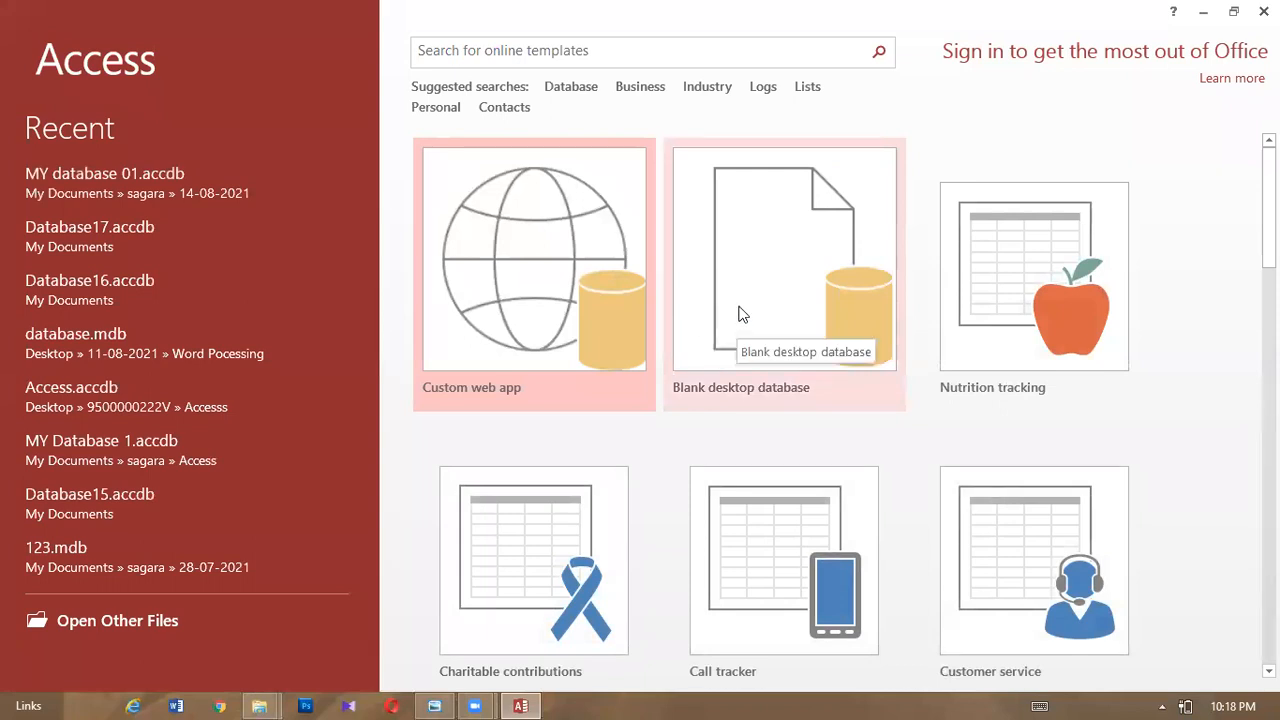
pyautogui.click(741, 314)
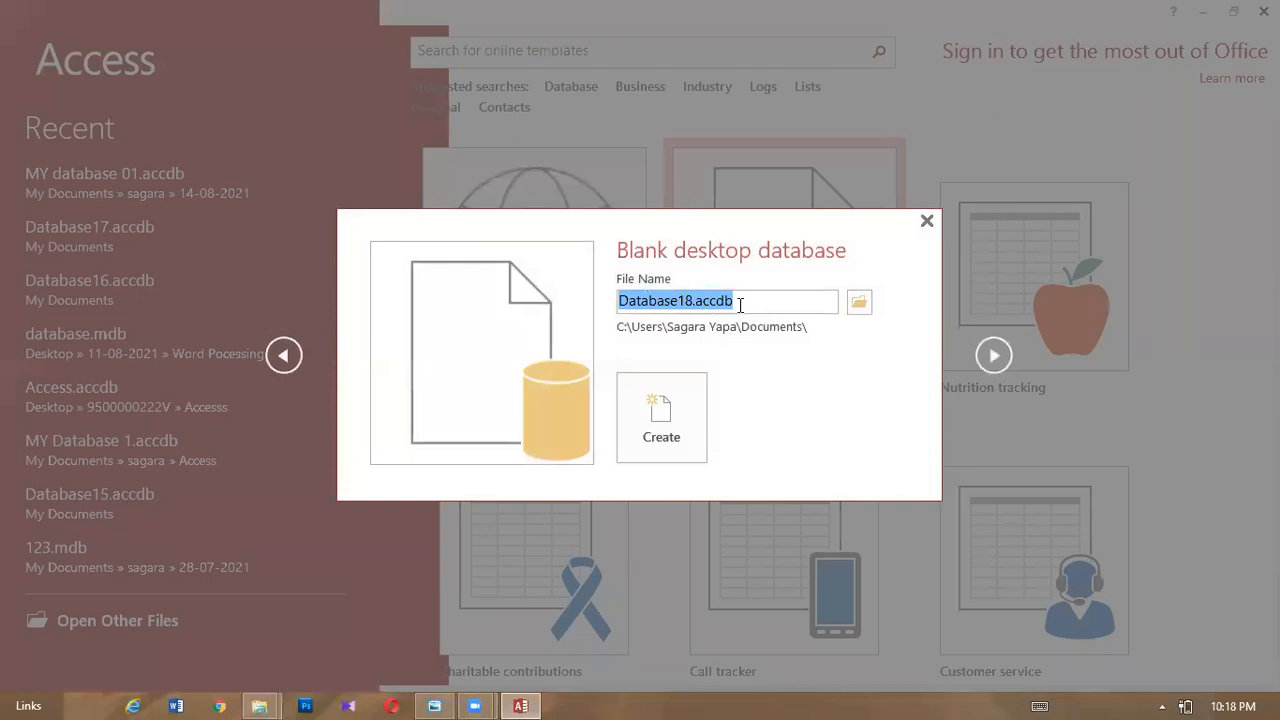
# - Enter 'Library' as the new database's file name, checking the assignment photo for it
pyautogui.press('BackSpace')
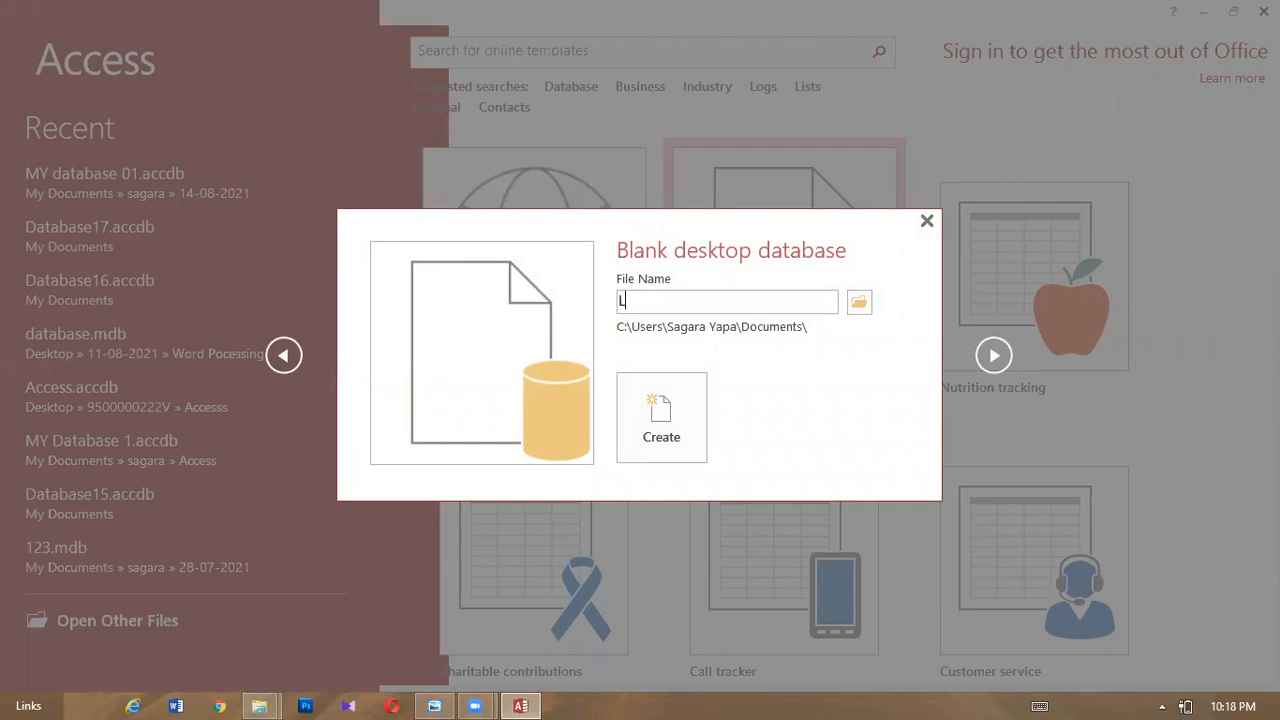
pyautogui.click(445, 698)
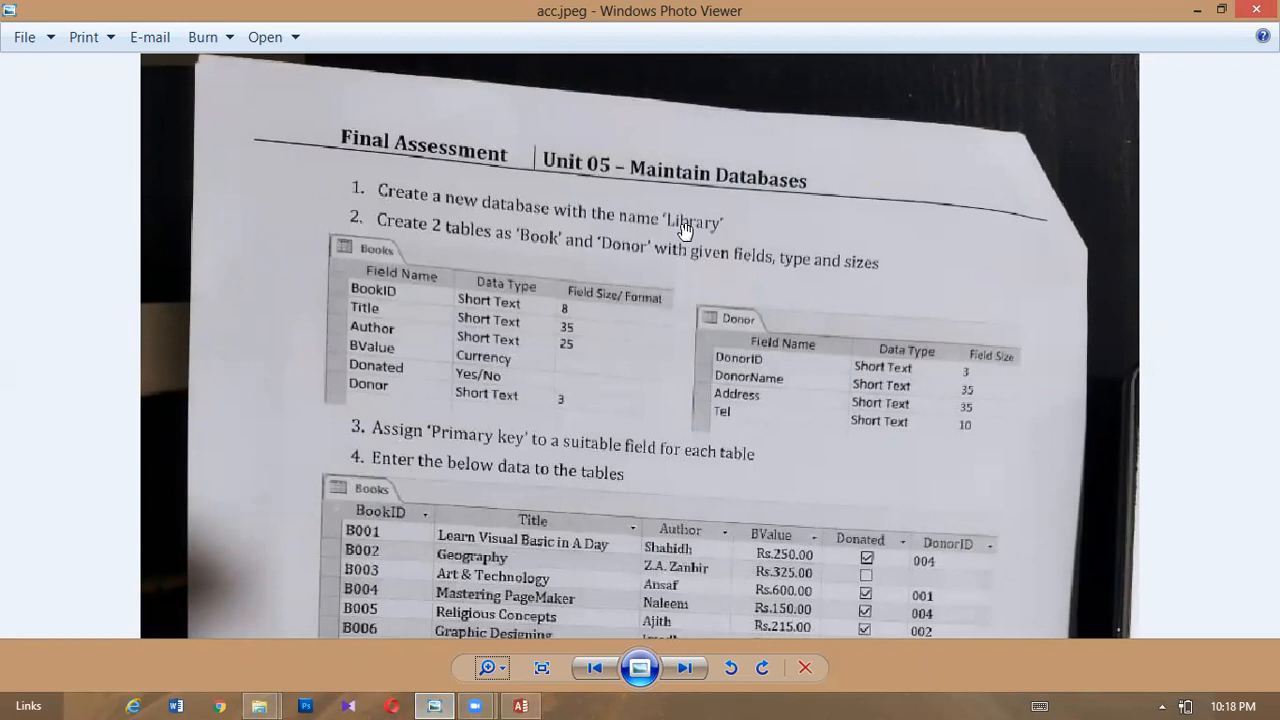
pyautogui.click(524, 700)
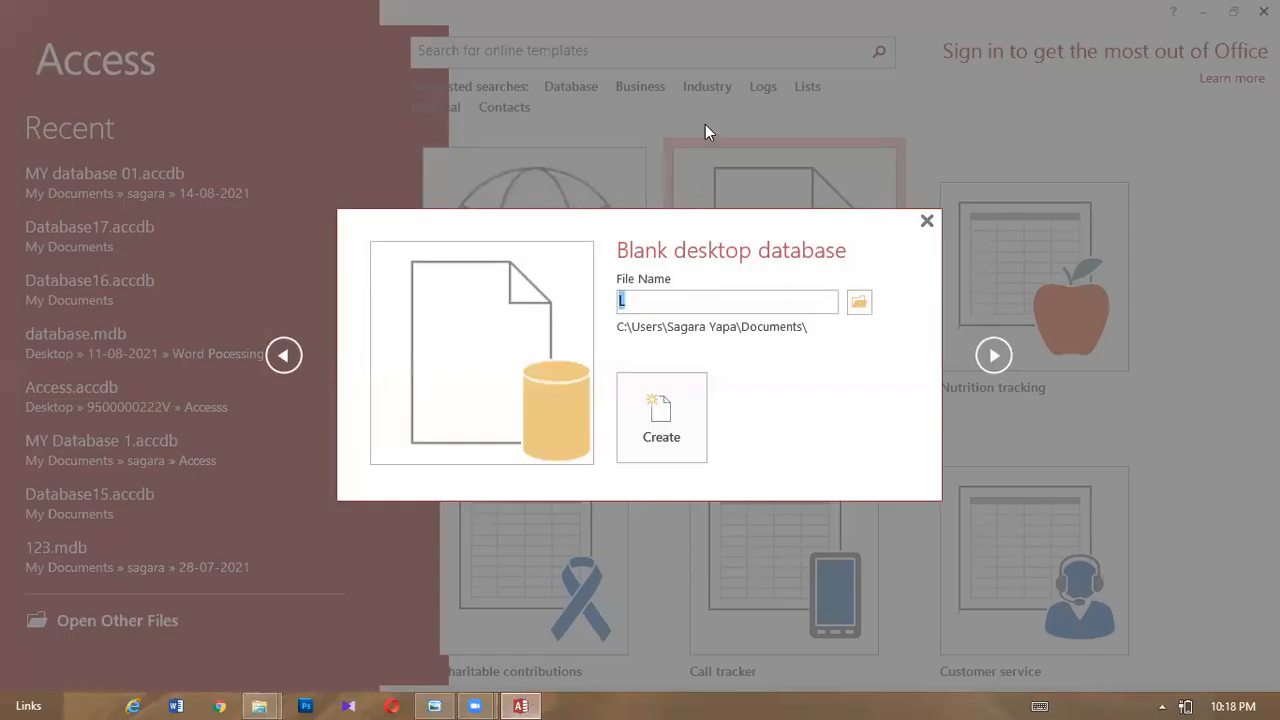
pyautogui.write('i')
pyautogui.click(440, 702)
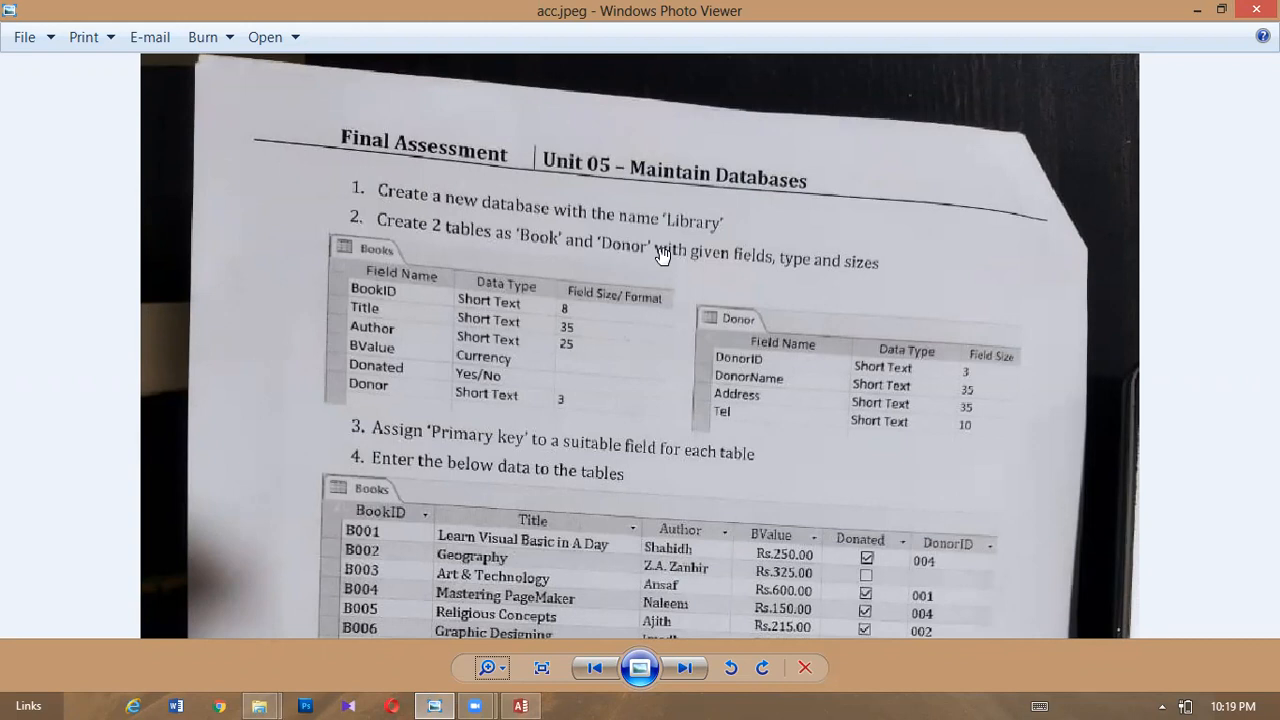
pyautogui.click(520, 706)
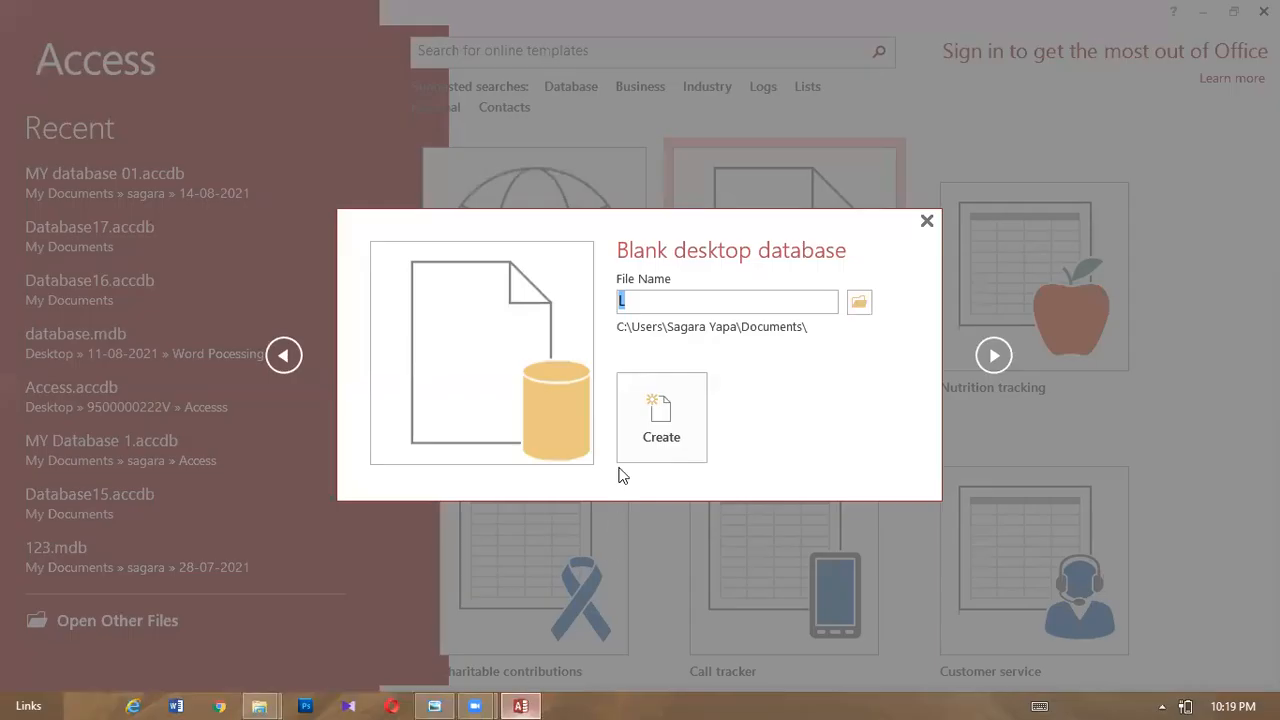
pyautogui.click(646, 305)
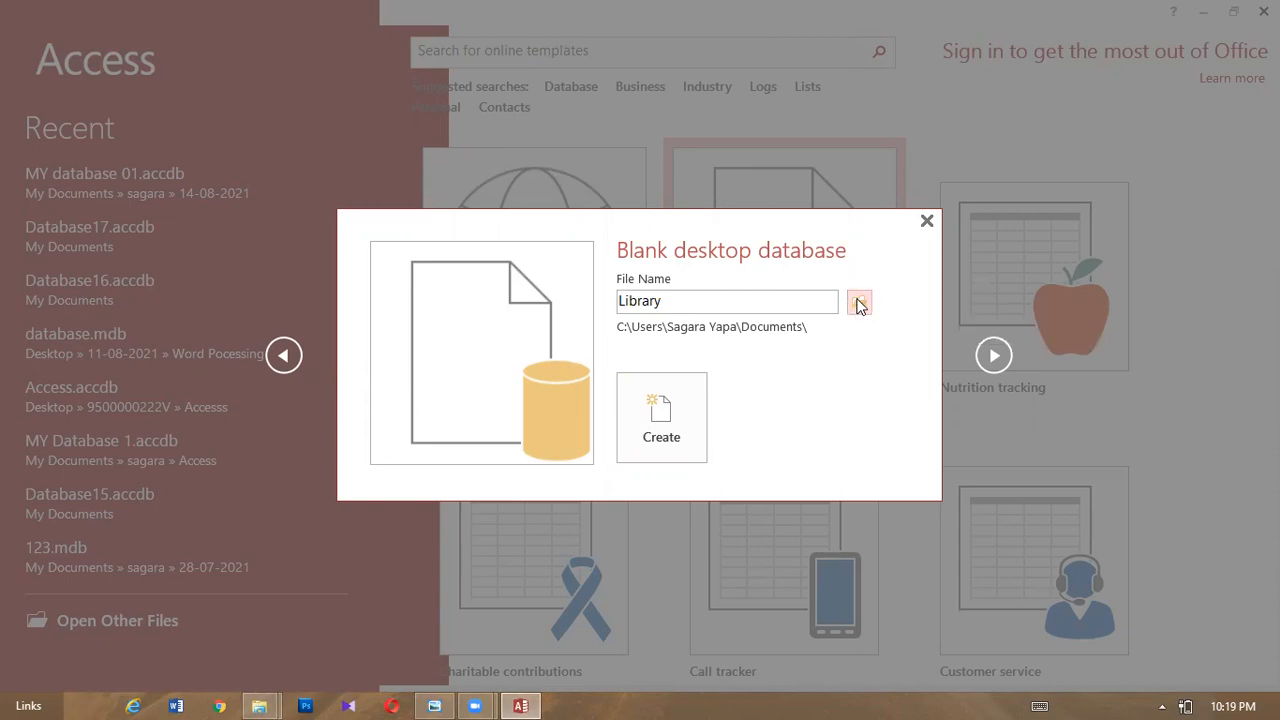
pyautogui.click(858, 305)
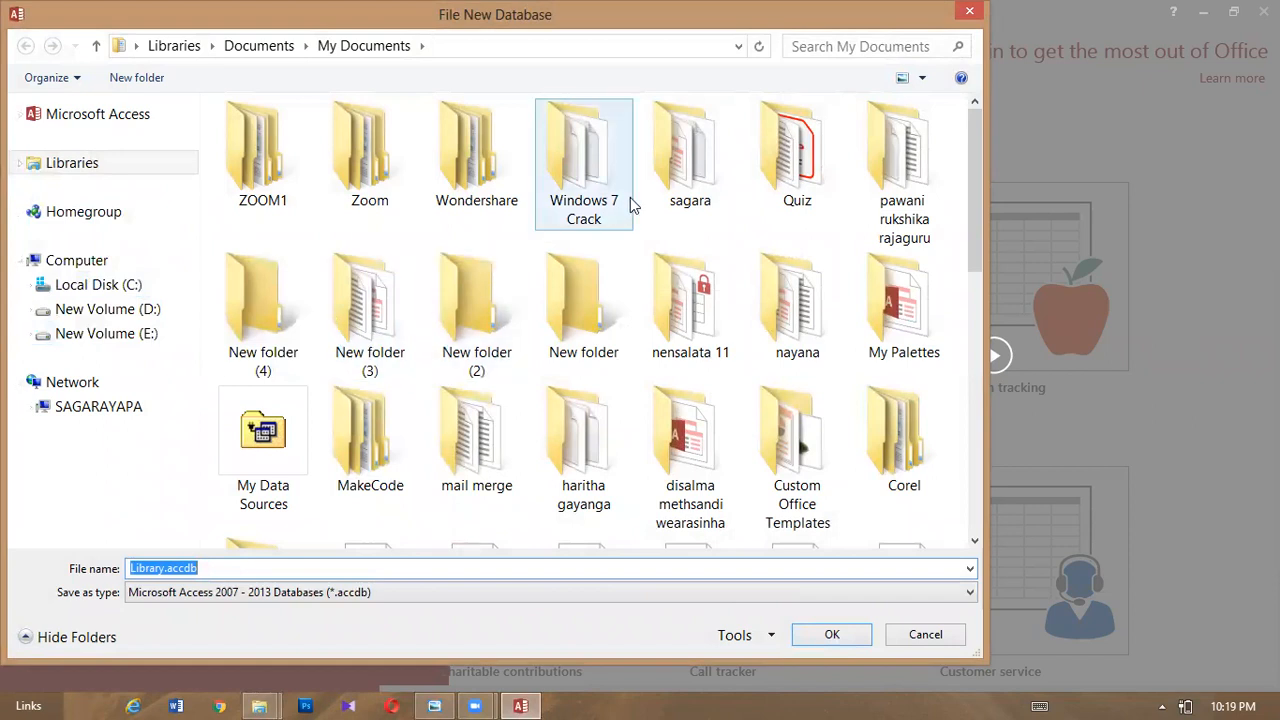
# - Save the Library database into the Access subfolder under My Documents and create it
pyautogui.doubleClick(690, 160)
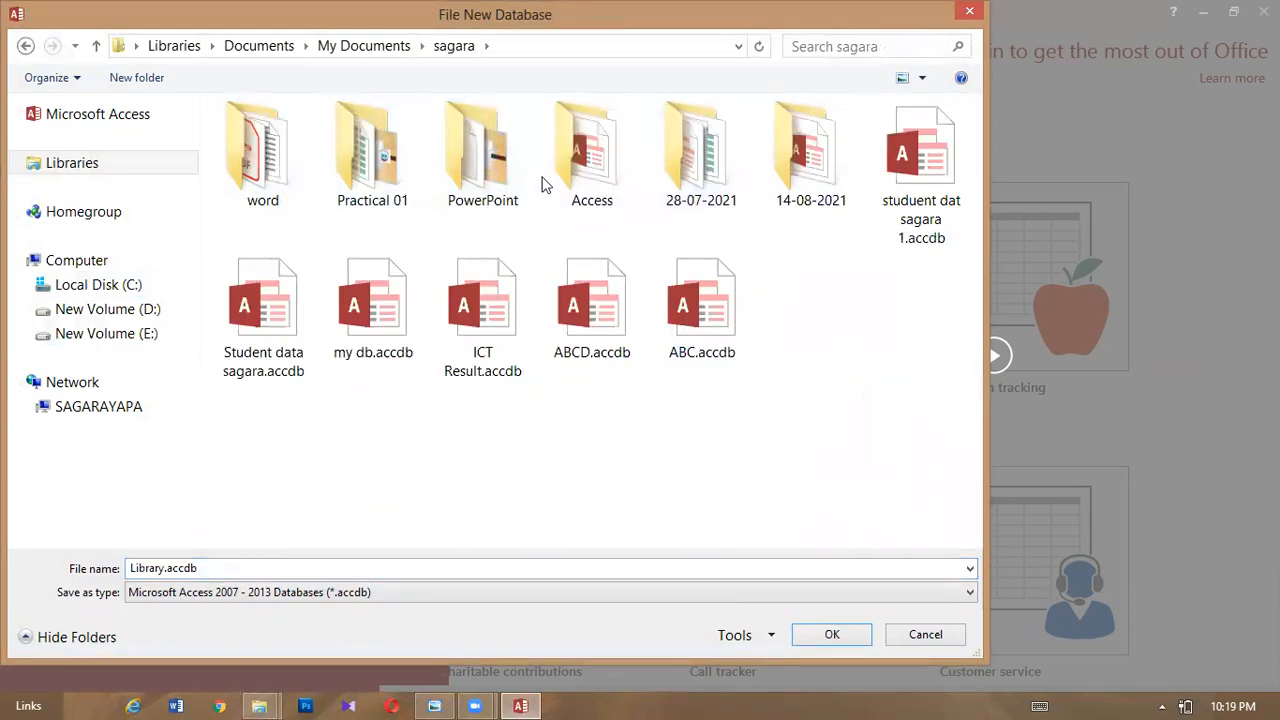
pyautogui.doubleClick(603, 183)
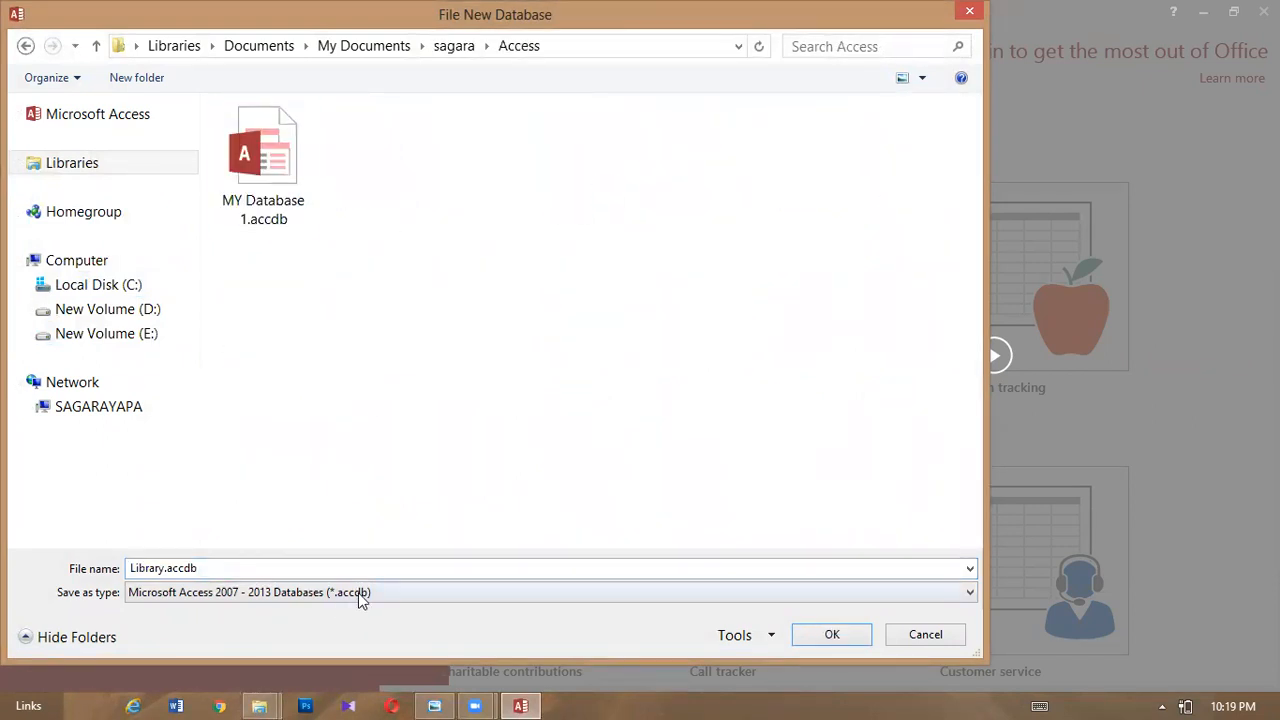
pyautogui.click(806, 640)
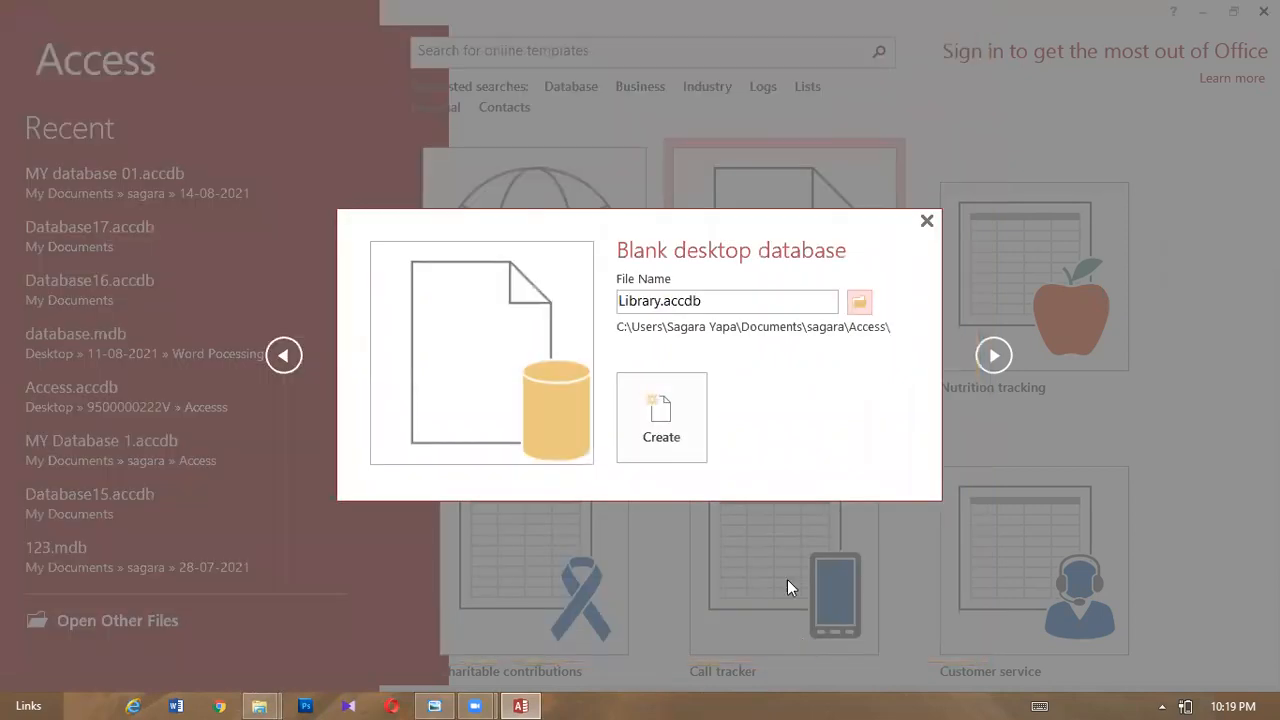
pyautogui.click(638, 433)
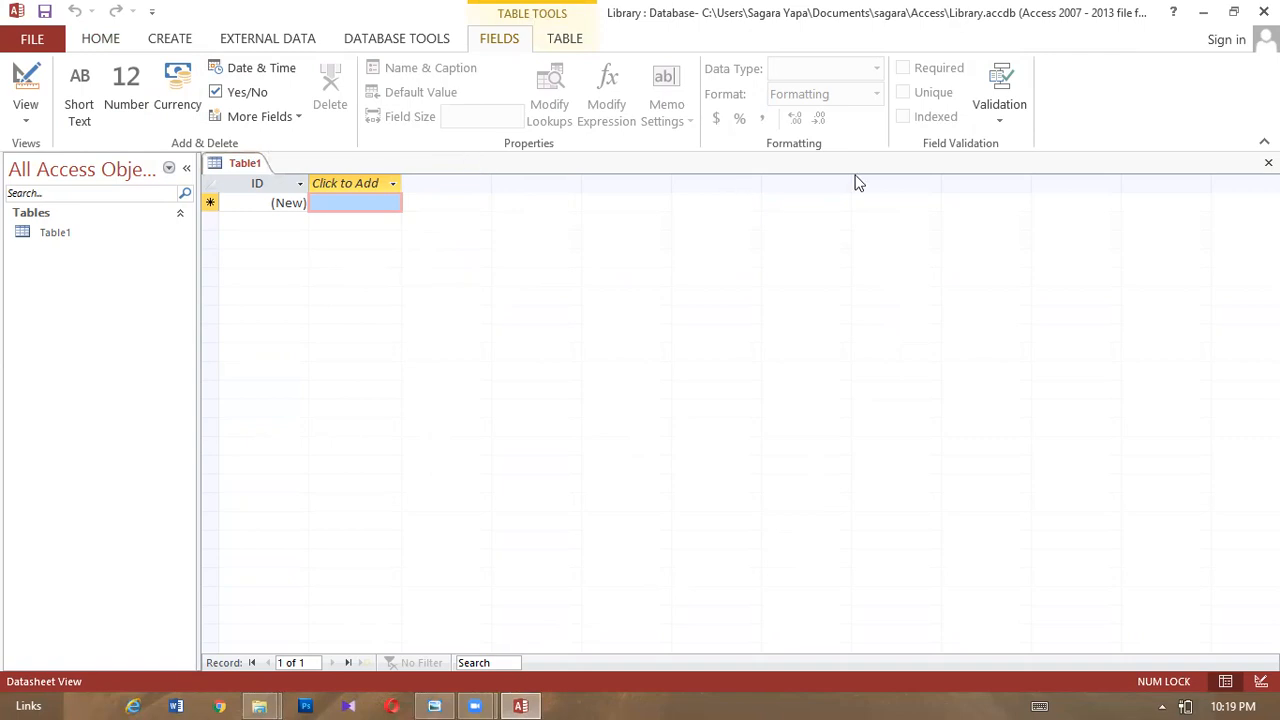
# - Close the default Table1 without saving, leaving the Library database with no tables
pyautogui.rightClick(250, 168)
pyautogui.click(290, 246)
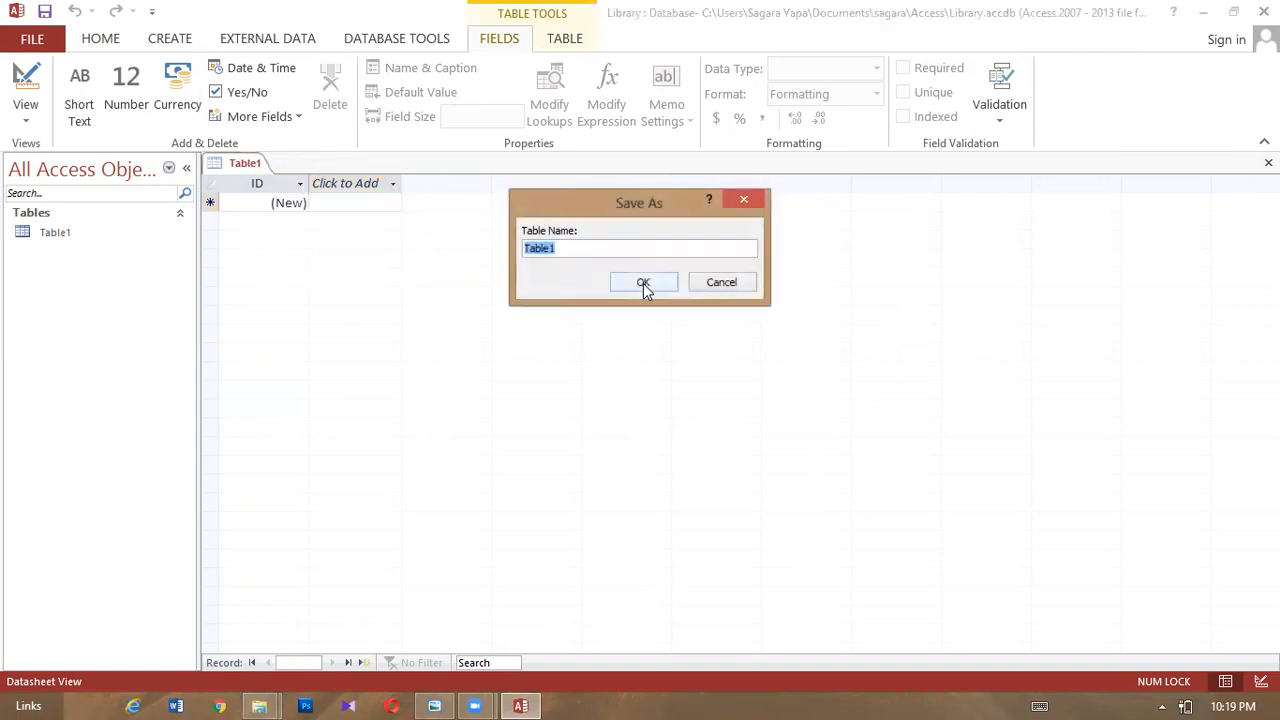
pyautogui.click(731, 283)
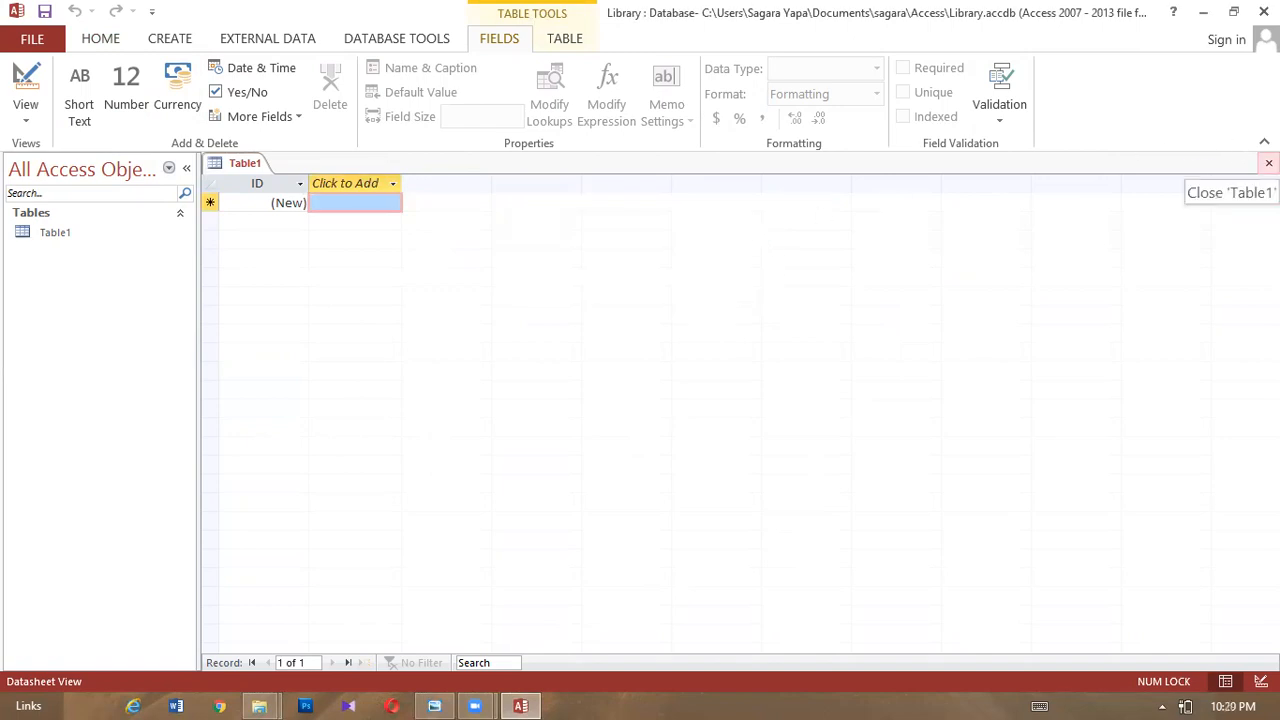
pyautogui.click(1268, 163)
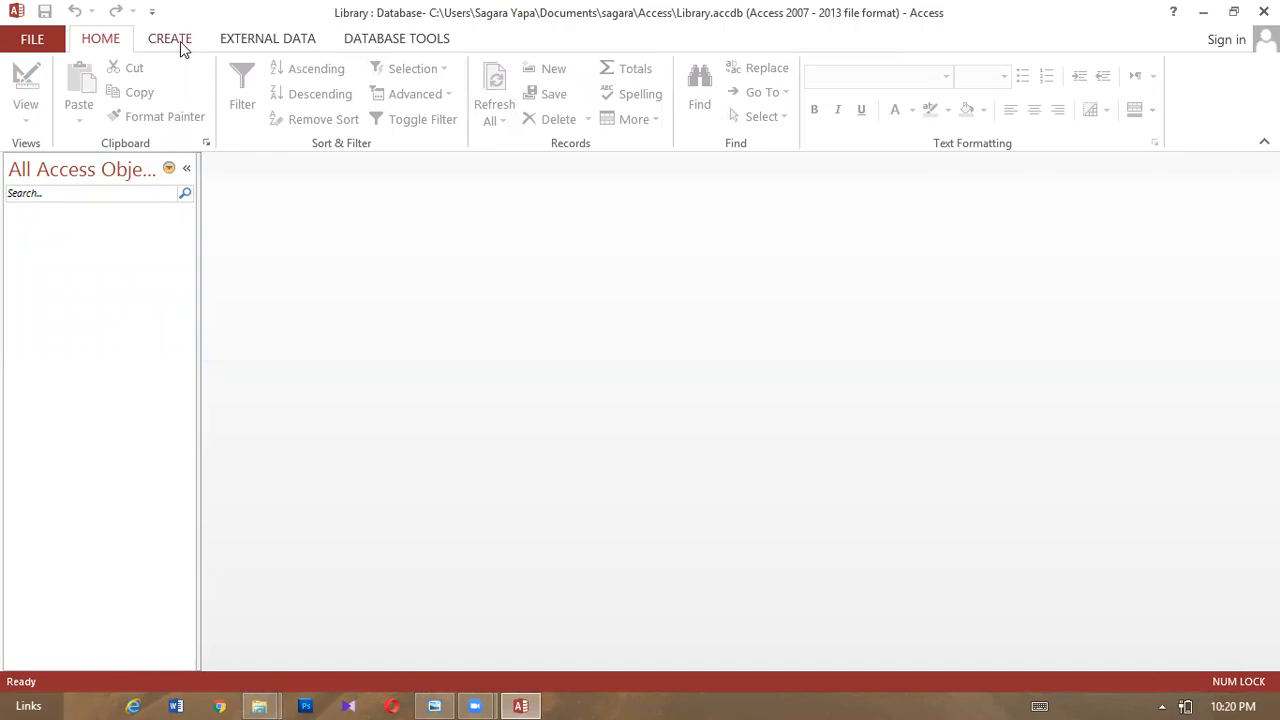
# - Show the acc.jpeg assignment sheet full-screen to read the field specs, then minimize it
pyautogui.moveTo(478, 700)
pyautogui.moveTo(434, 703)
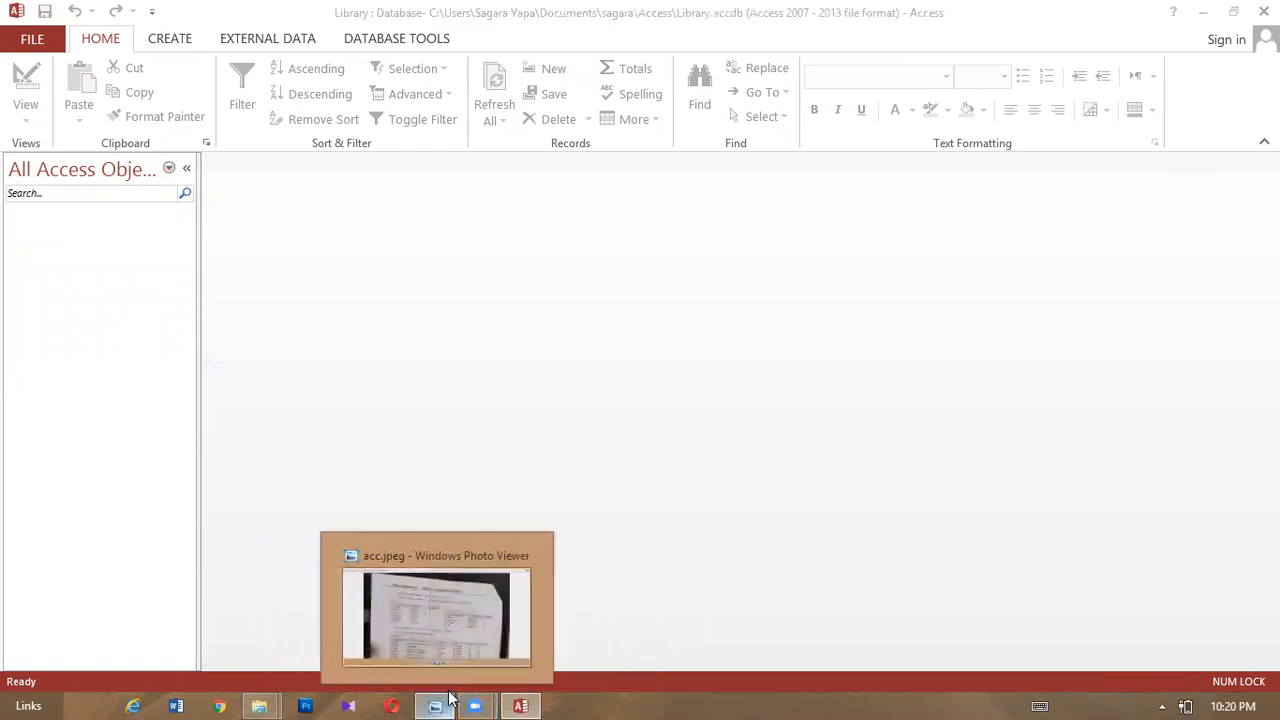
pyautogui.click(490, 595)
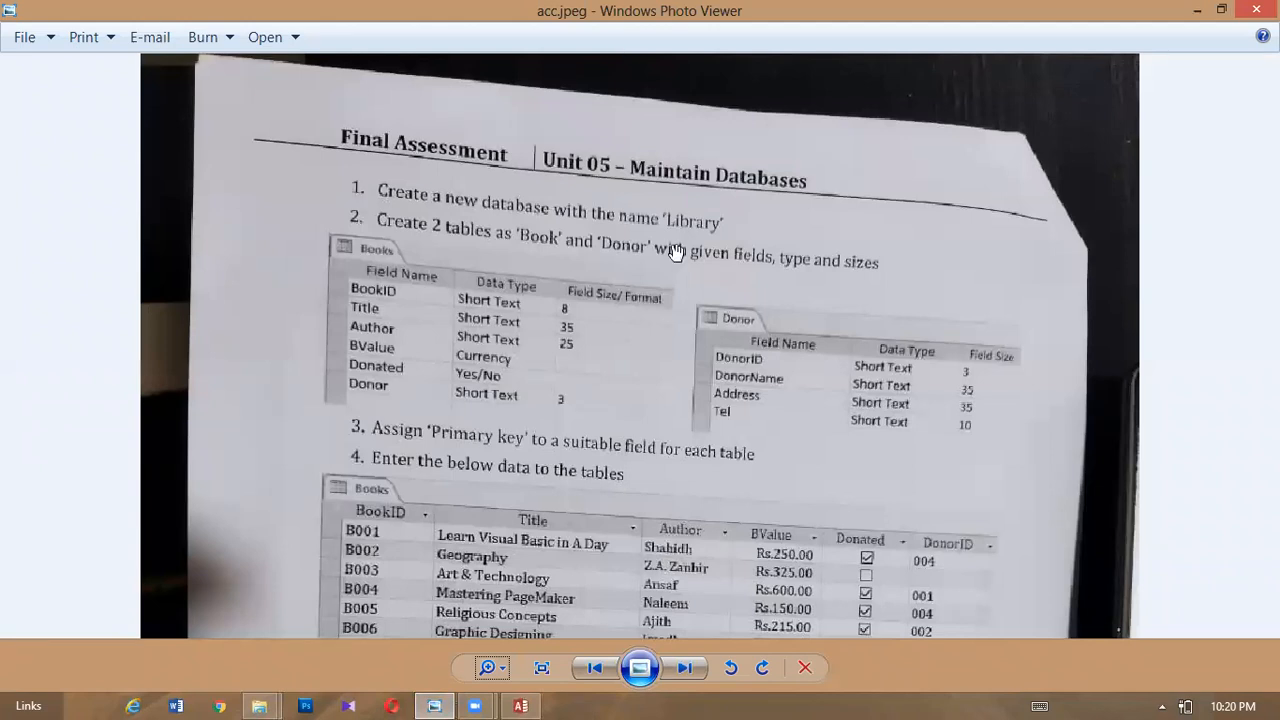
pyautogui.doubleClick(618, 11)
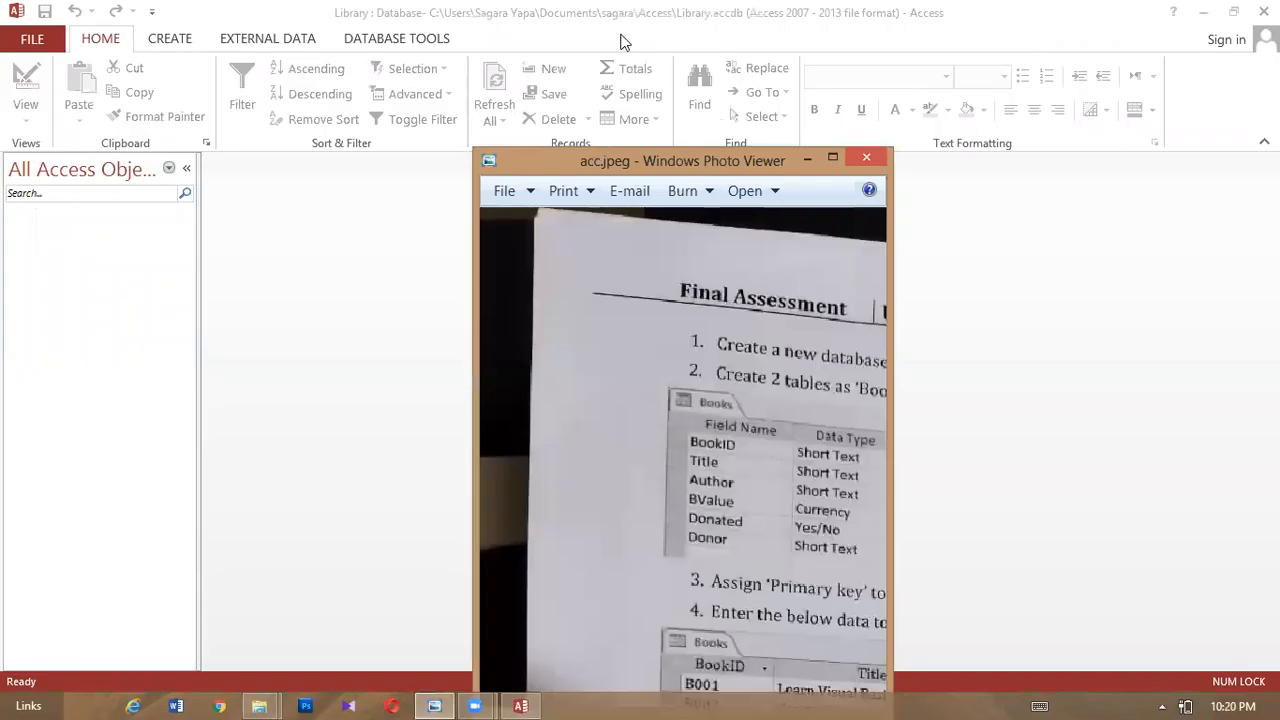
pyautogui.click(829, 161)
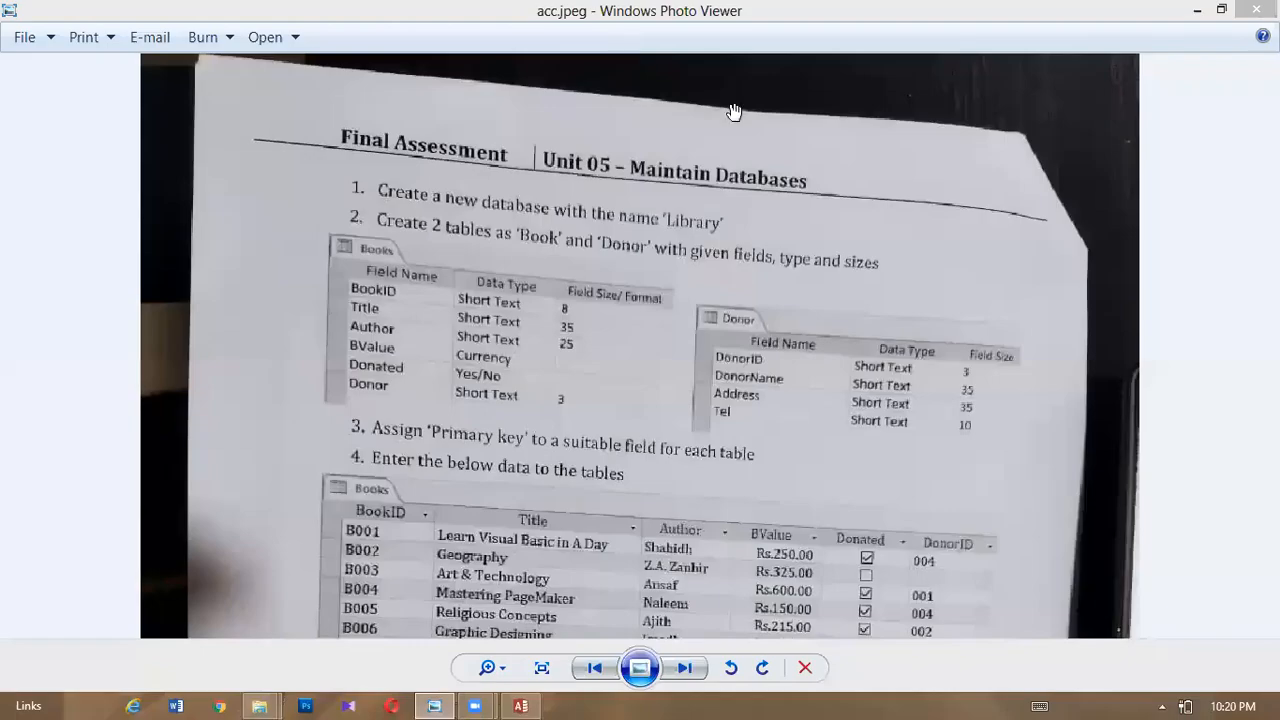
pyautogui.click(1186, 10)
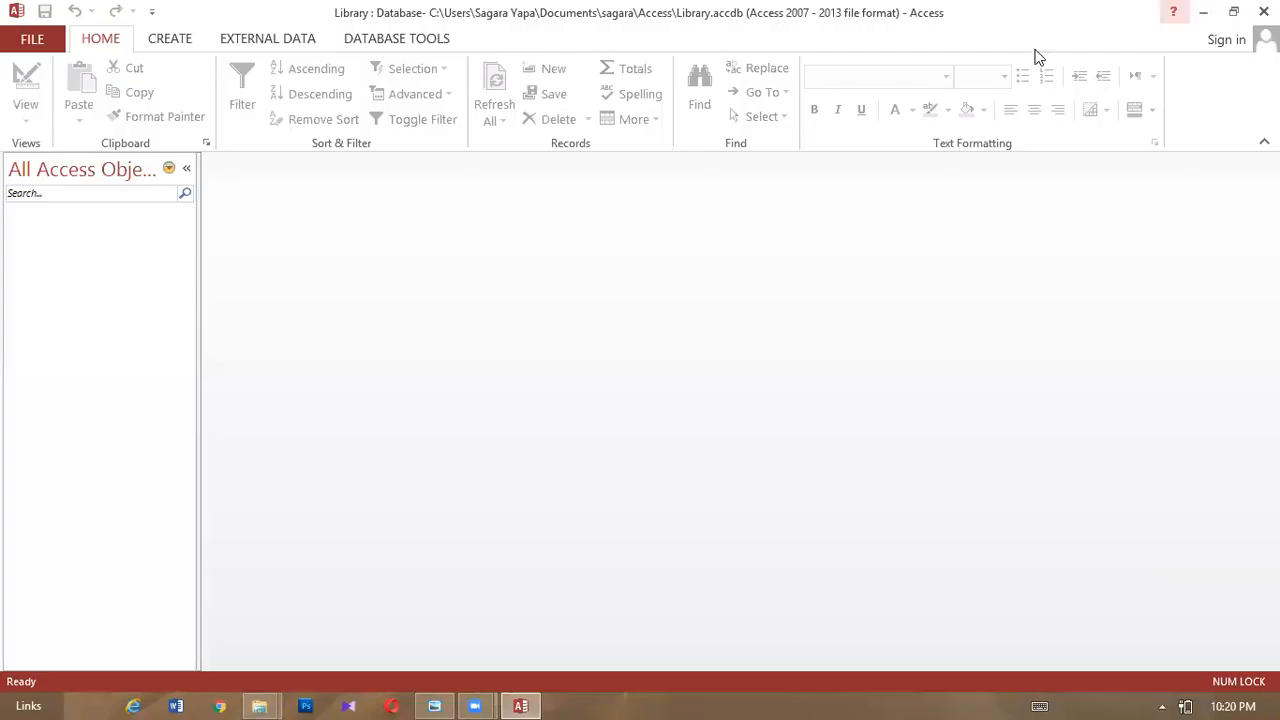
# - Start a new table in Design view, checking the assignment sheet for field specs
pyautogui.click(172, 40)
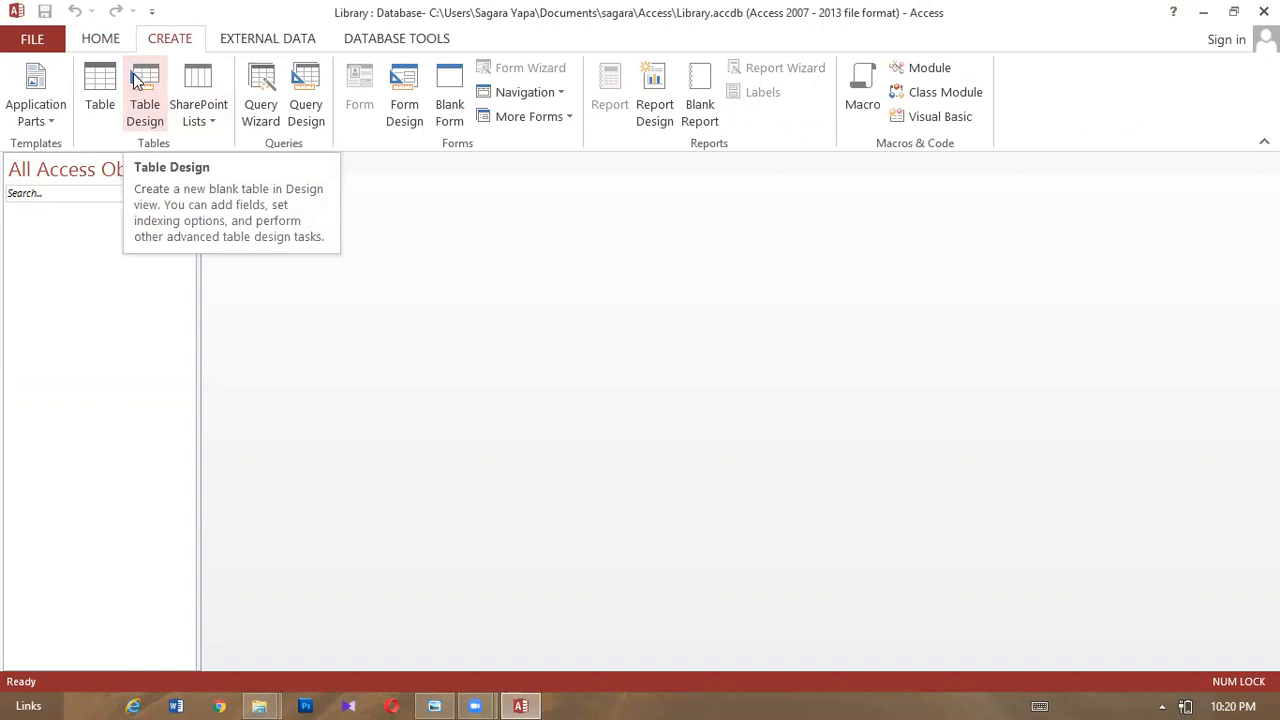
pyautogui.click(146, 111)
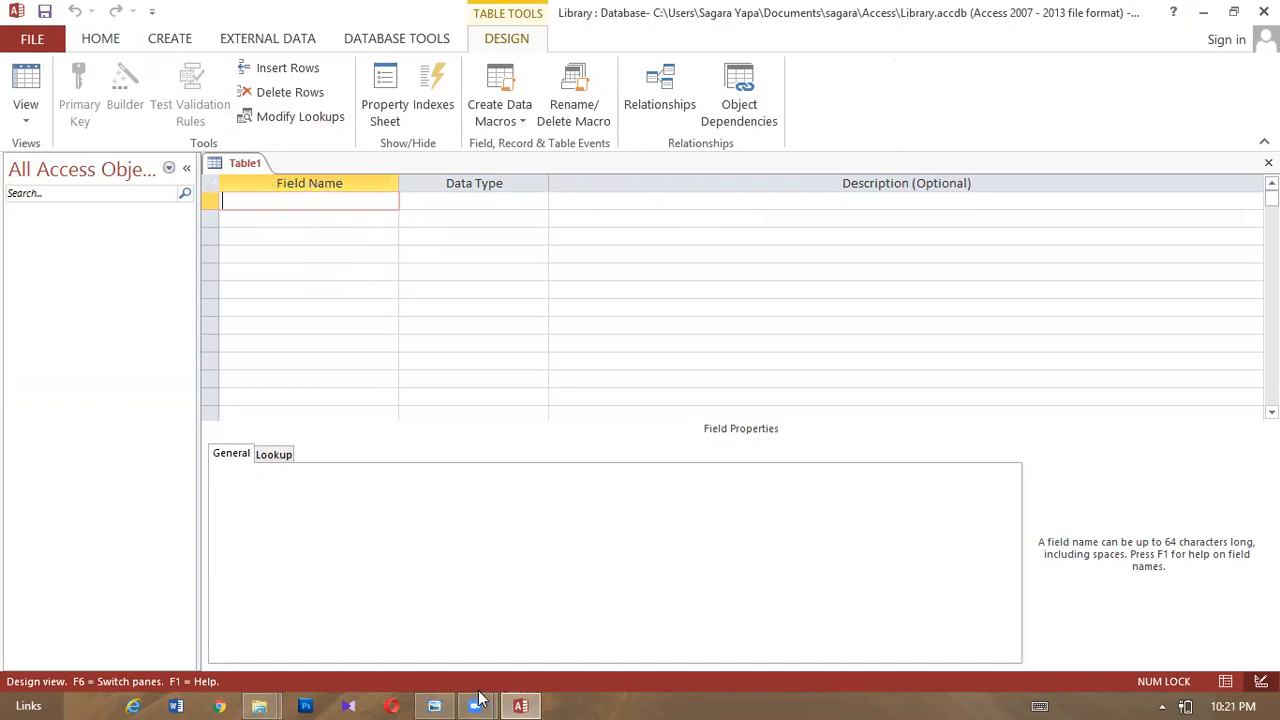
pyautogui.click(436, 703)
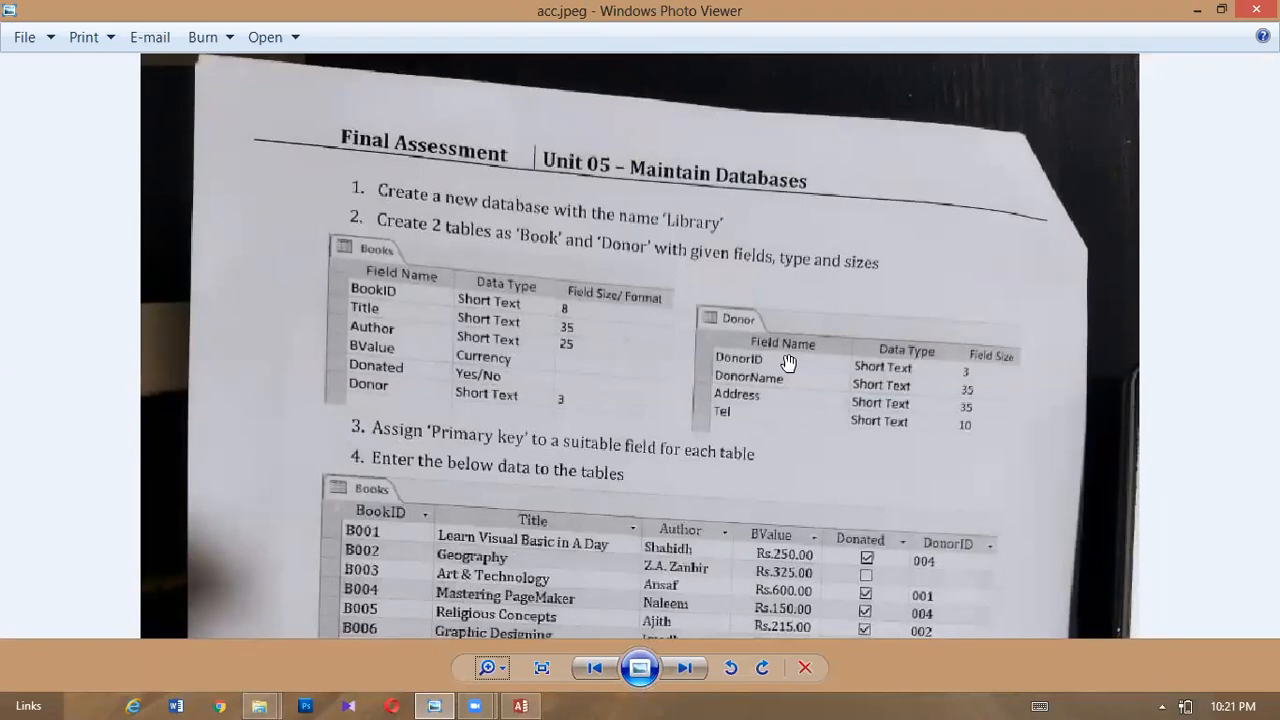
pyautogui.click(1198, 9)
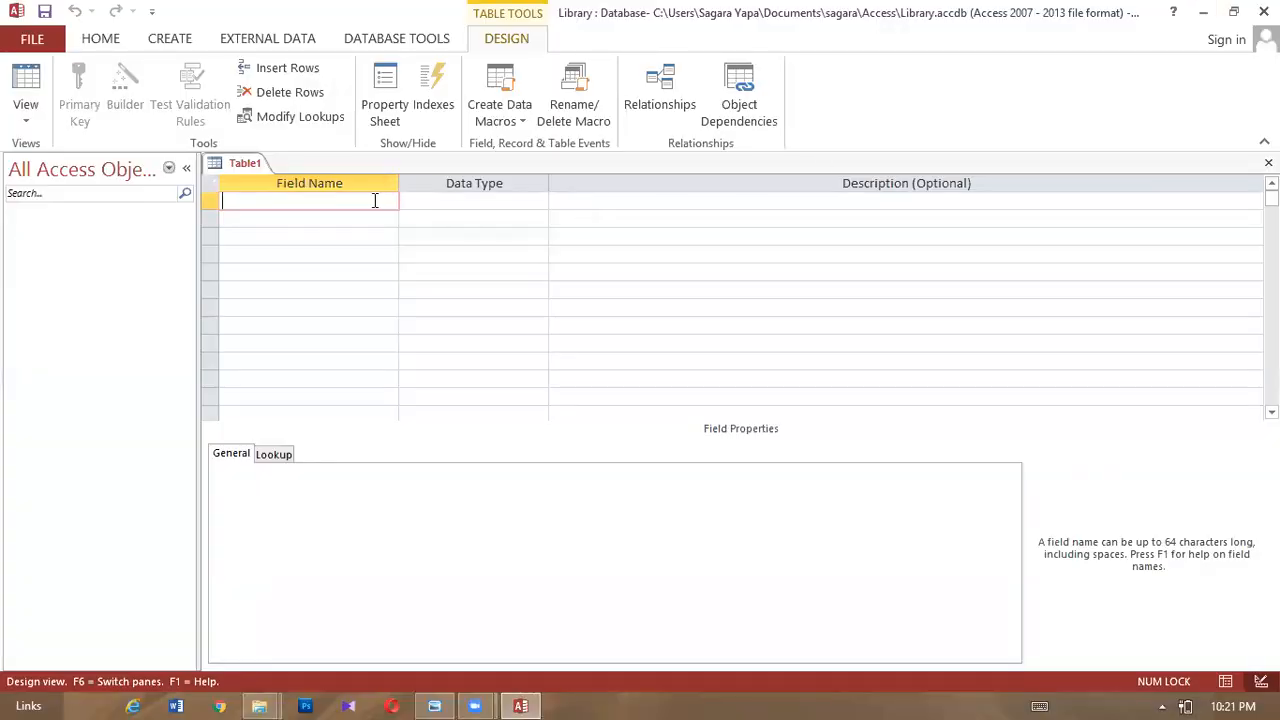
# - Add a Short Text 'Field Name' field with field size 8
pyautogui.write('Fiield Name')
pyautogui.press('capslock')
pyautogui.press('capslock')
pyautogui.press('Tab')
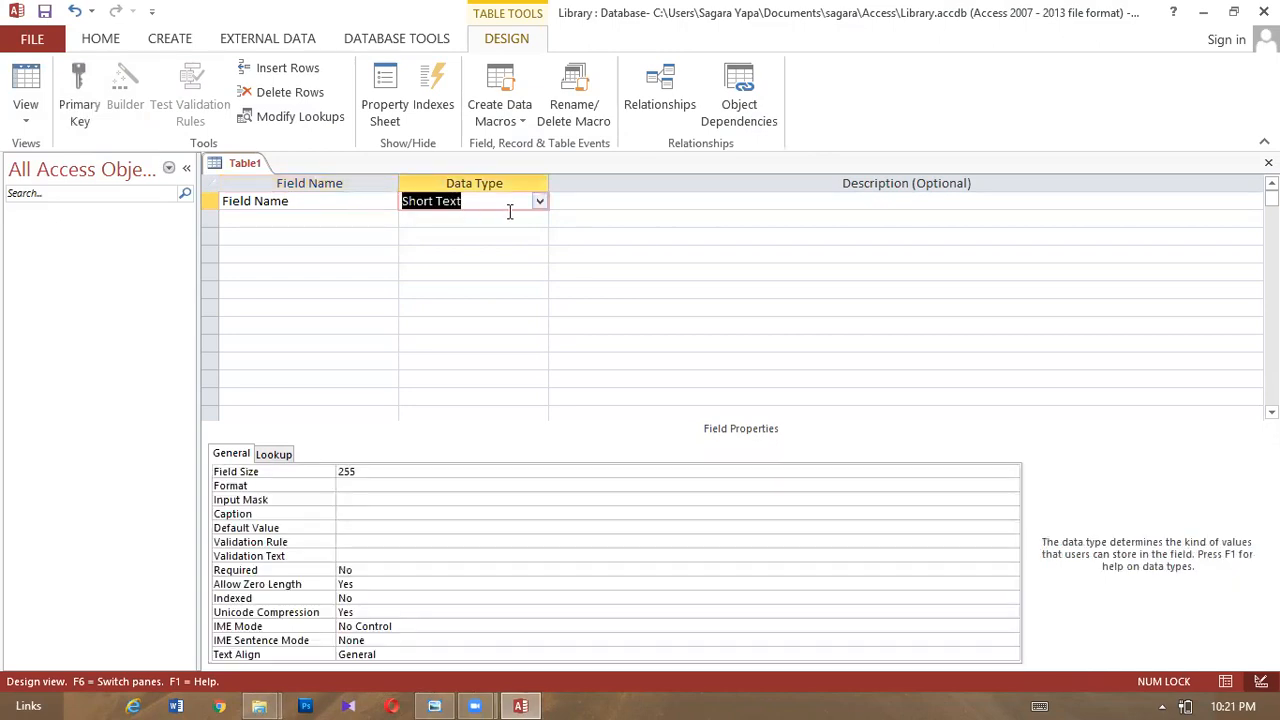
pyautogui.press('Tab')
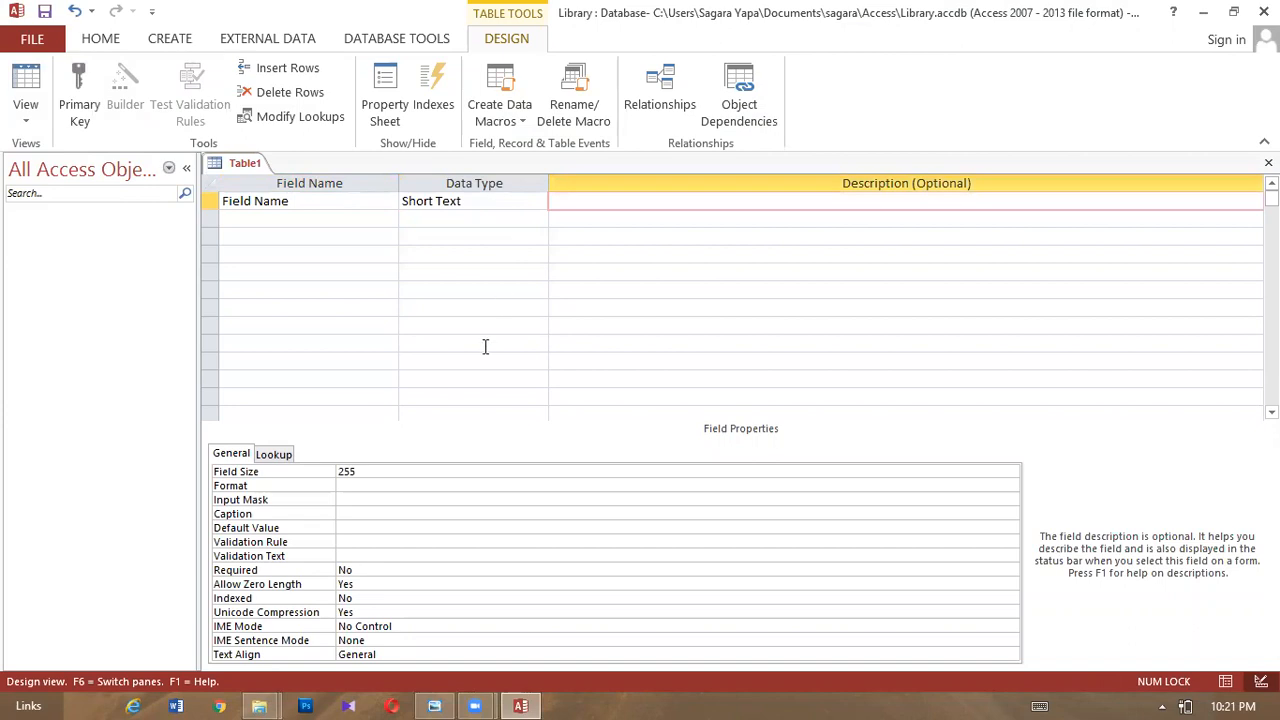
pyautogui.moveTo(360, 472); pyautogui.dragTo(332, 474)
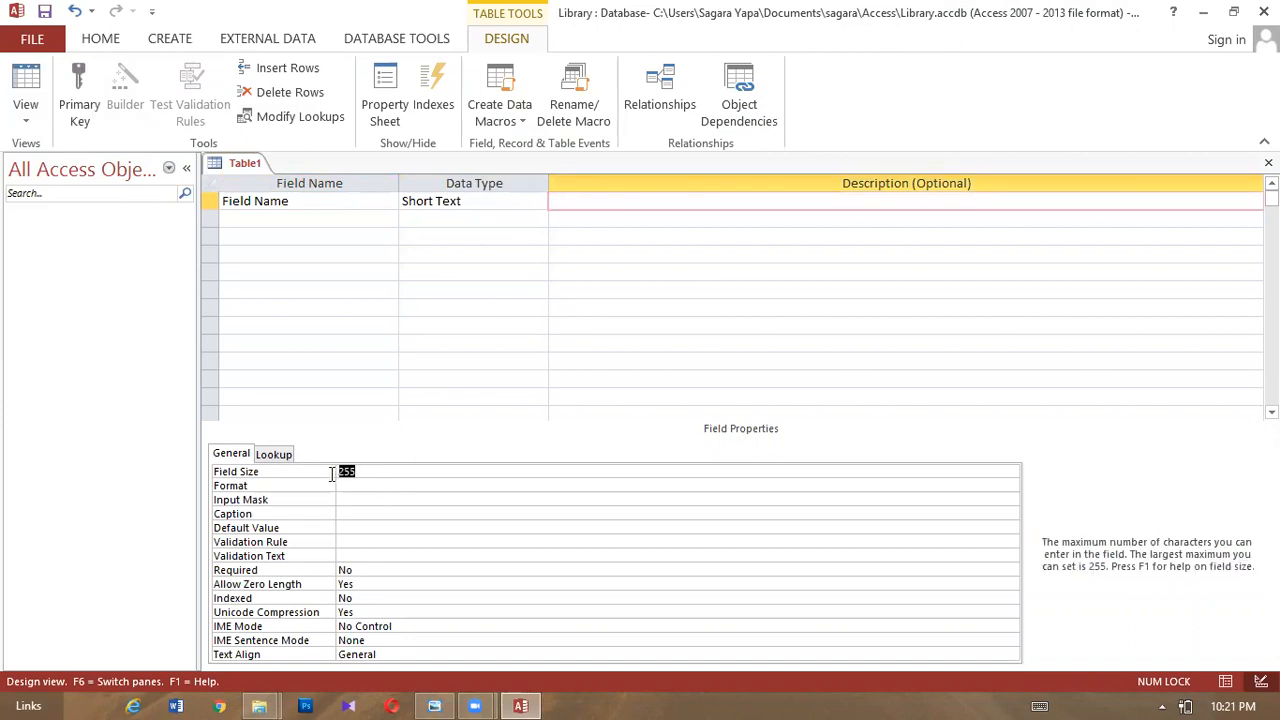
pyautogui.press('BackSpace')
pyautogui.write('8')
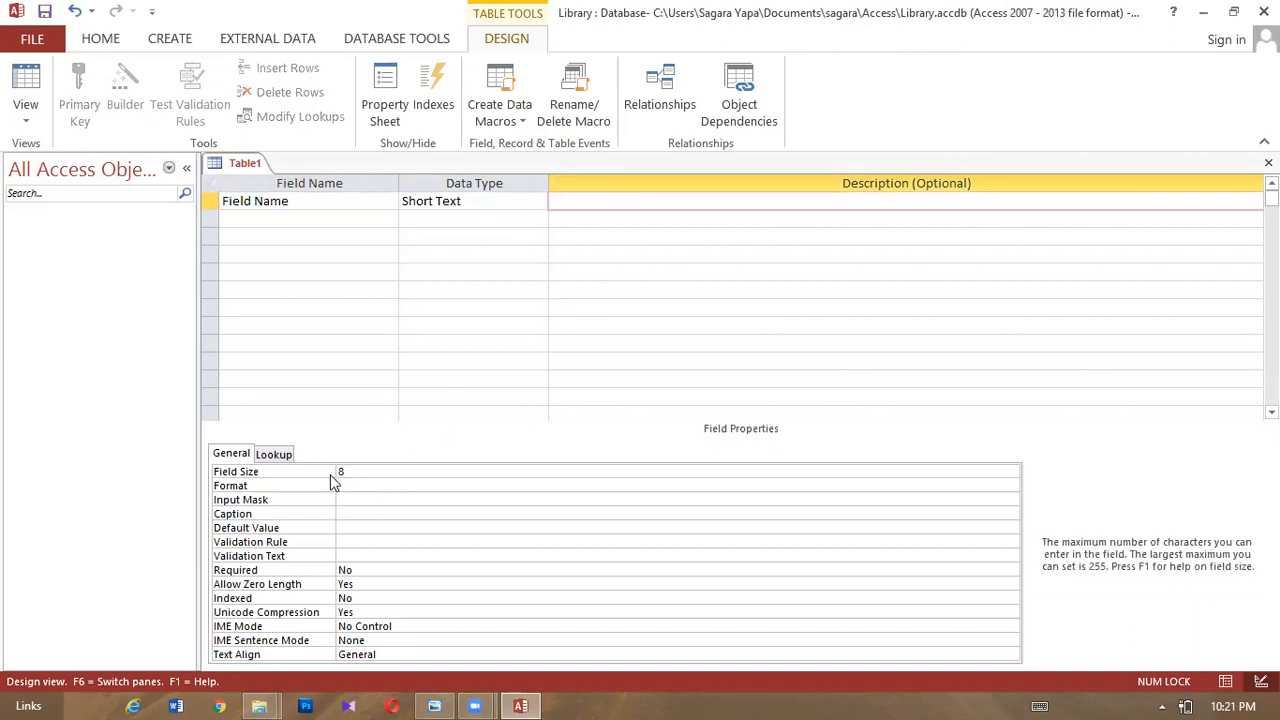
# - Add a Short Text Title field with field size 35
pyautogui.click(290, 222)
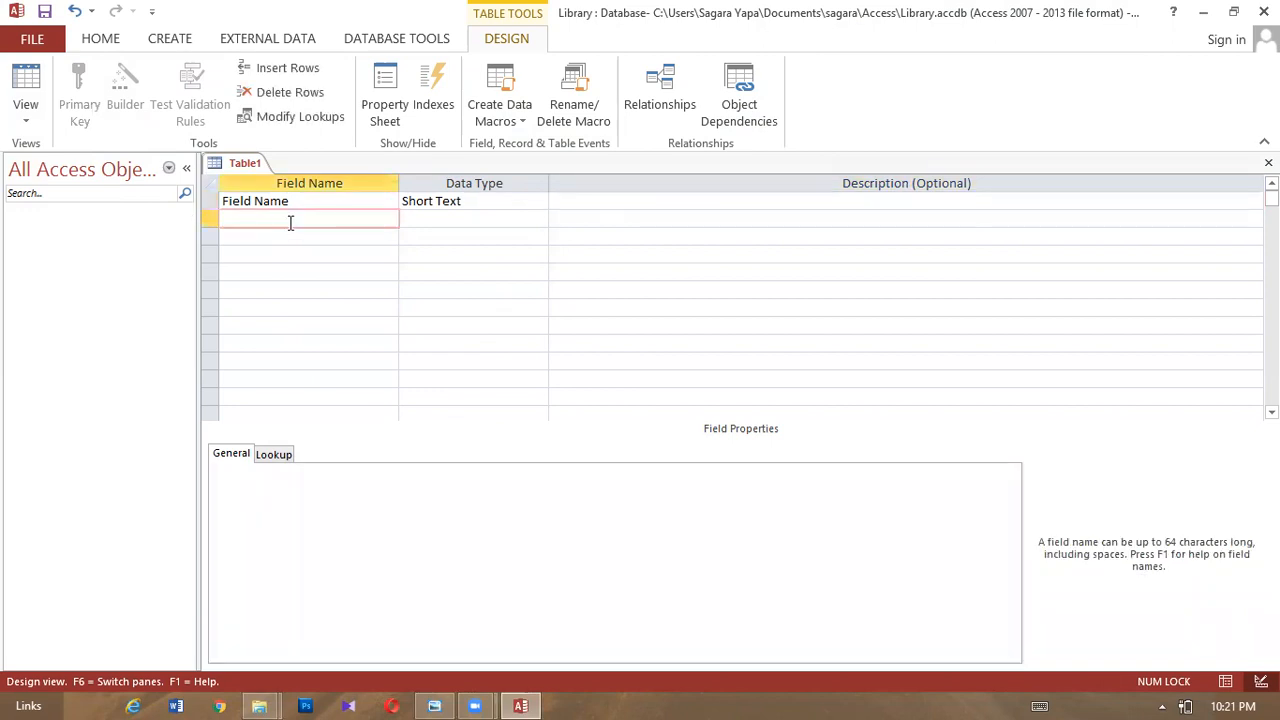
pyautogui.write('Title')
pyautogui.press('Tab')
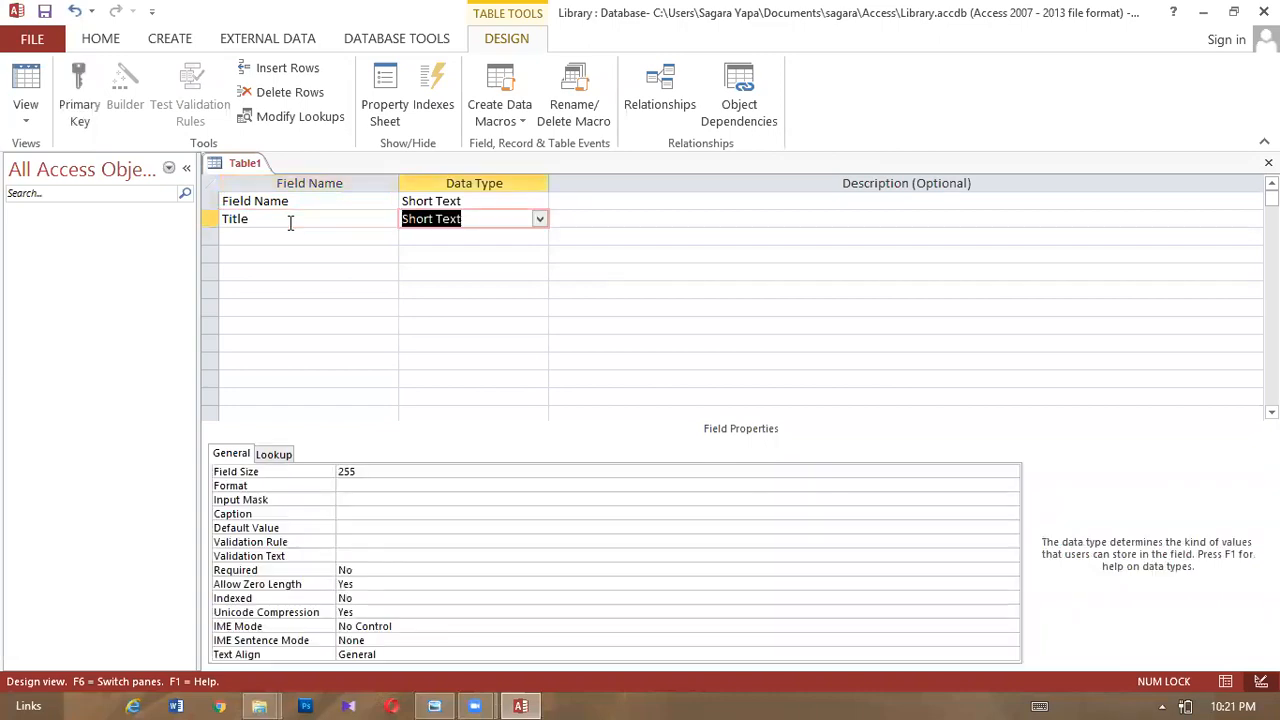
pyautogui.click(369, 469)
pyautogui.doubleClick(340, 470)
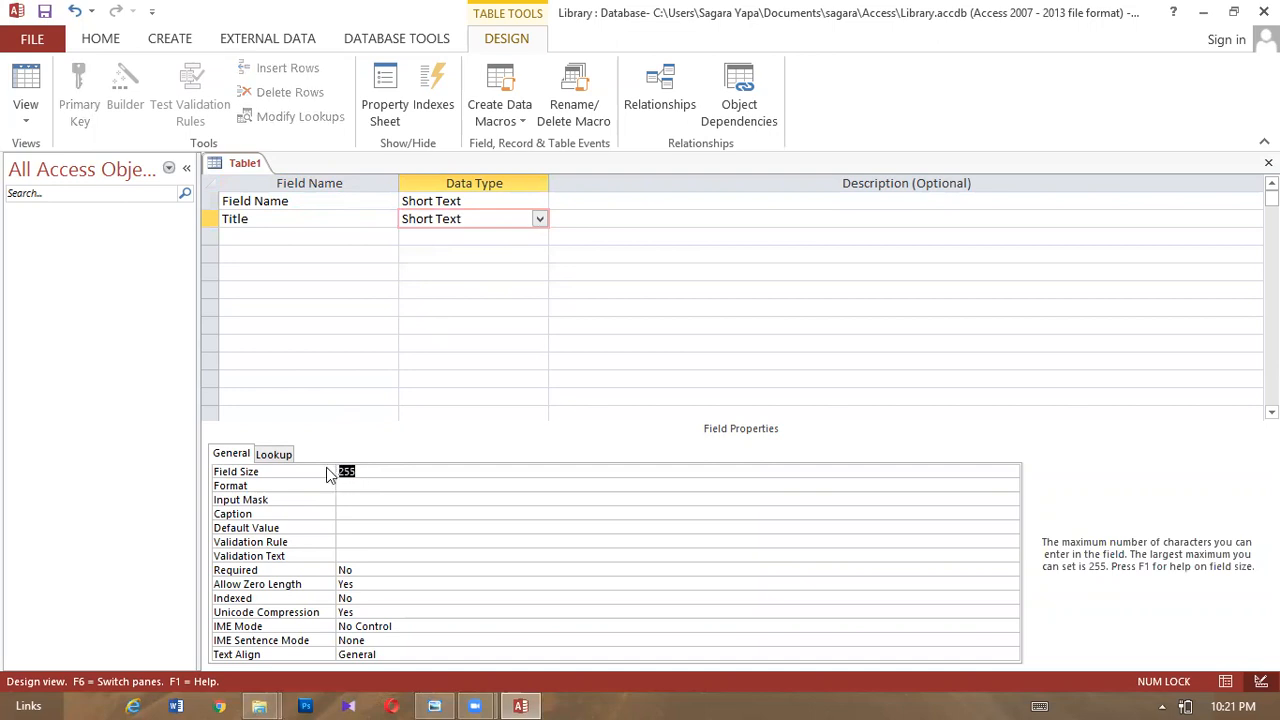
pyautogui.write('35')
# - Add a Short Text Author field and shorten its field size to 25
pyautogui.click(309, 236)
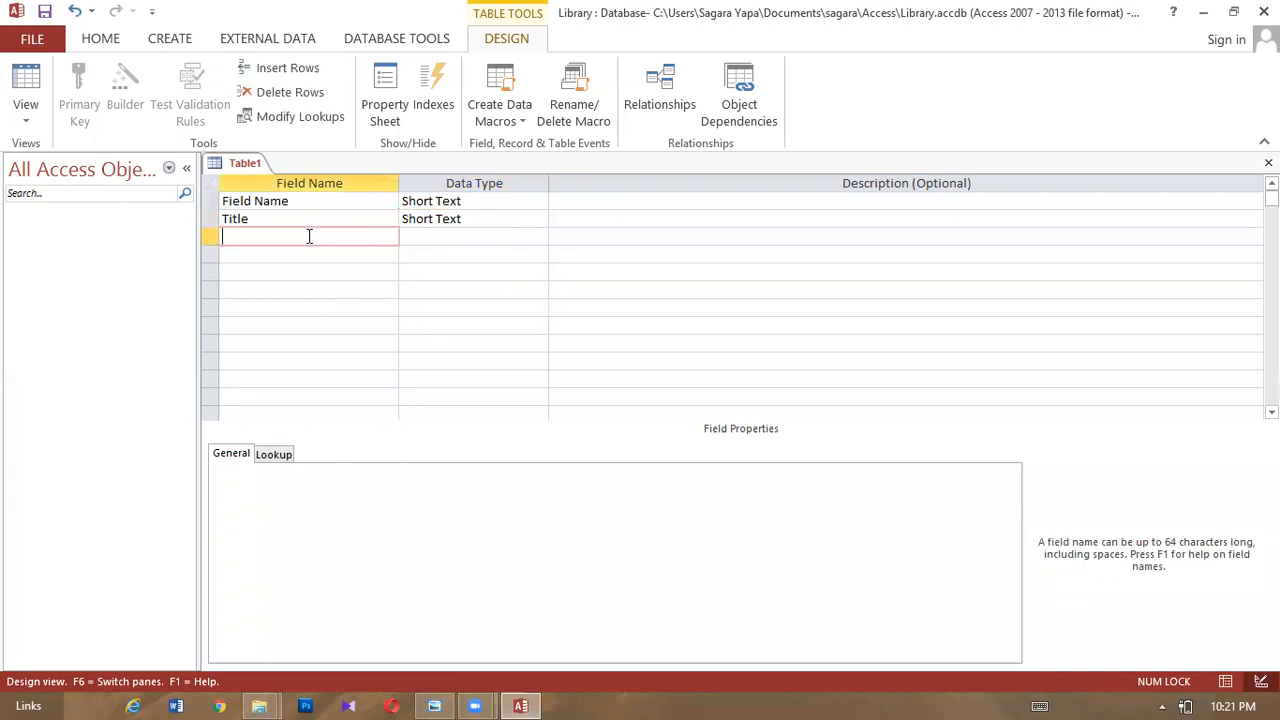
pyautogui.write('Author')
pyautogui.click(426, 241)
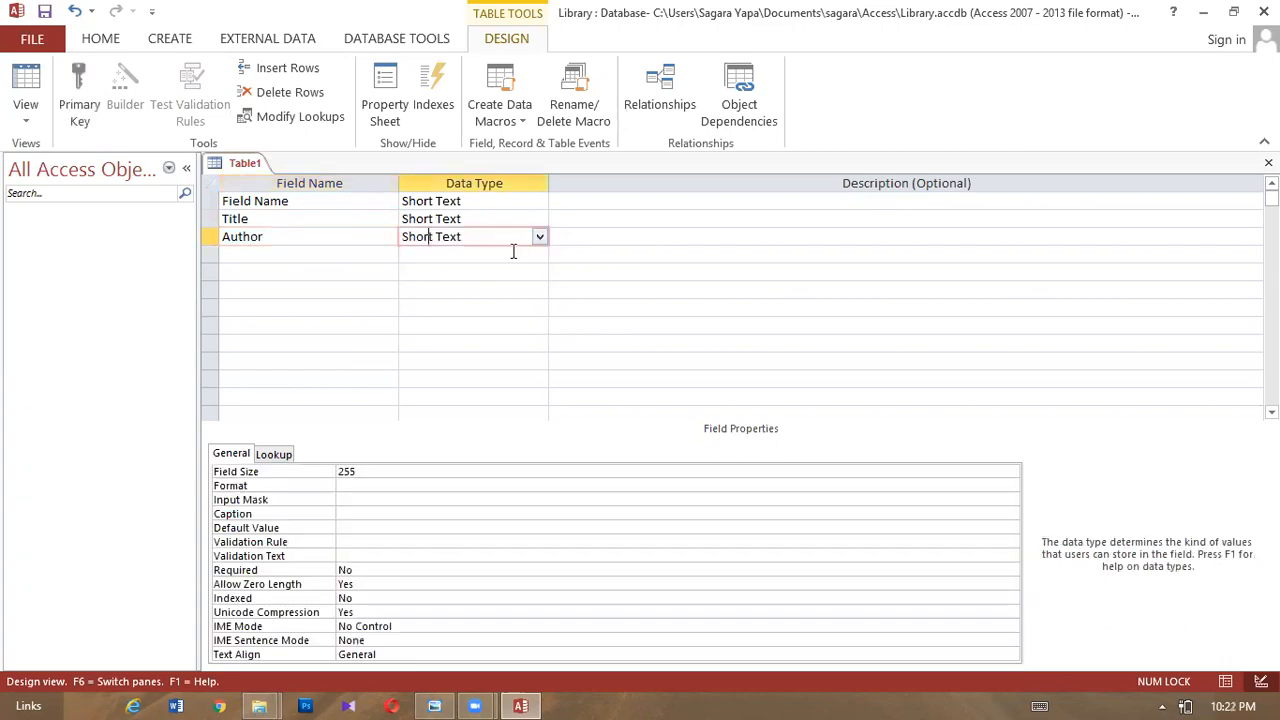
pyautogui.click(410, 469)
pyautogui.click(390, 482)
pyautogui.click(391, 469)
pyautogui.press('BackSpace')
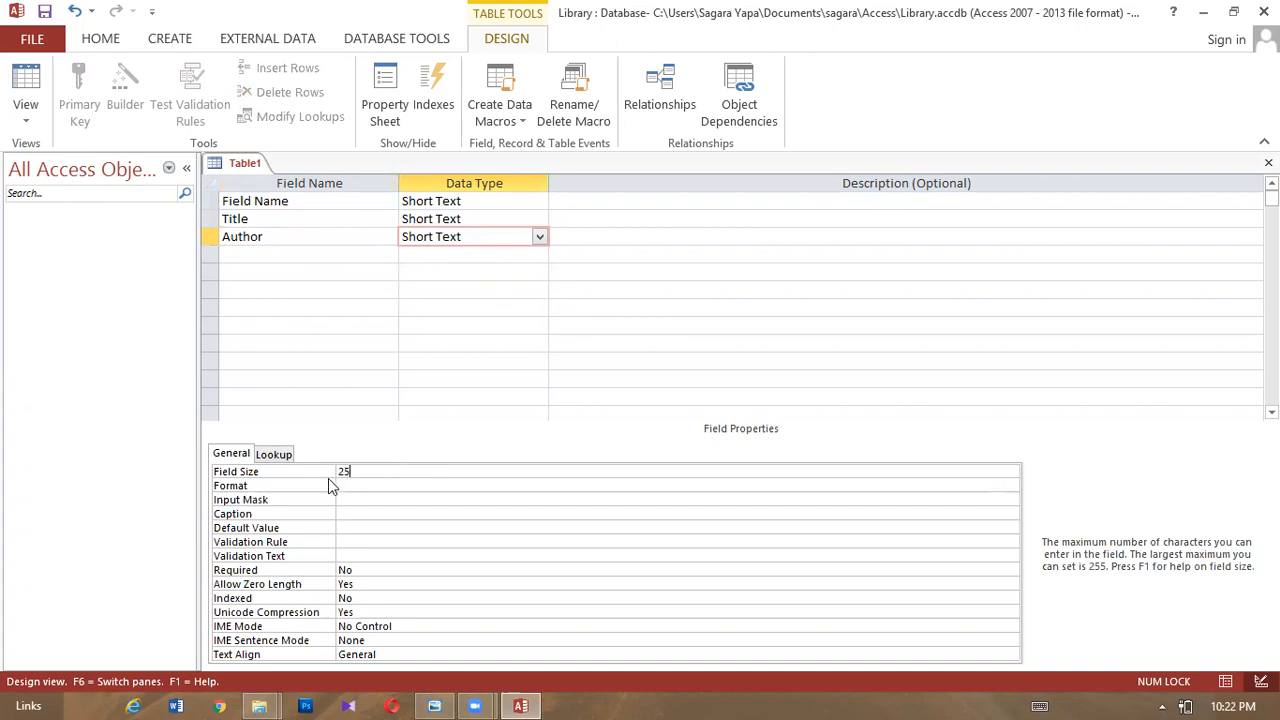
# - Add a BValue field with the Currency data type
pyautogui.click(271, 256)
pyautogui.write('B')
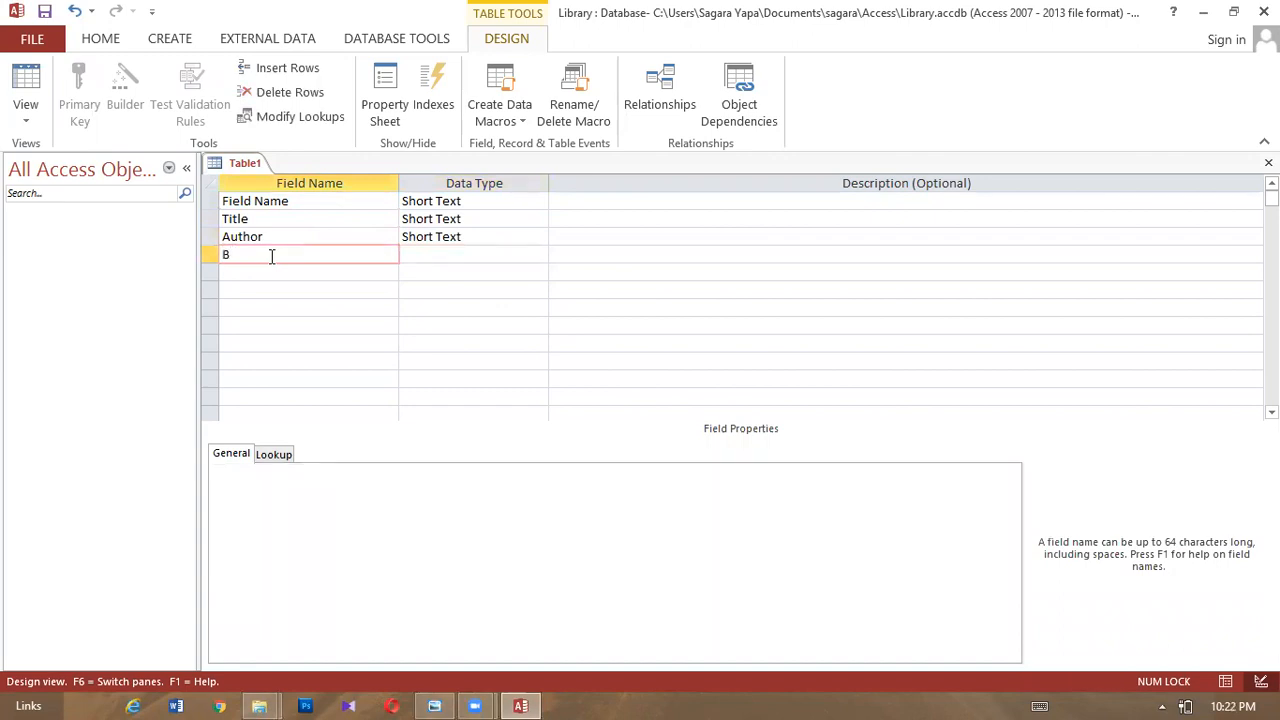
pyautogui.write(' Value')
pyautogui.click(497, 253)
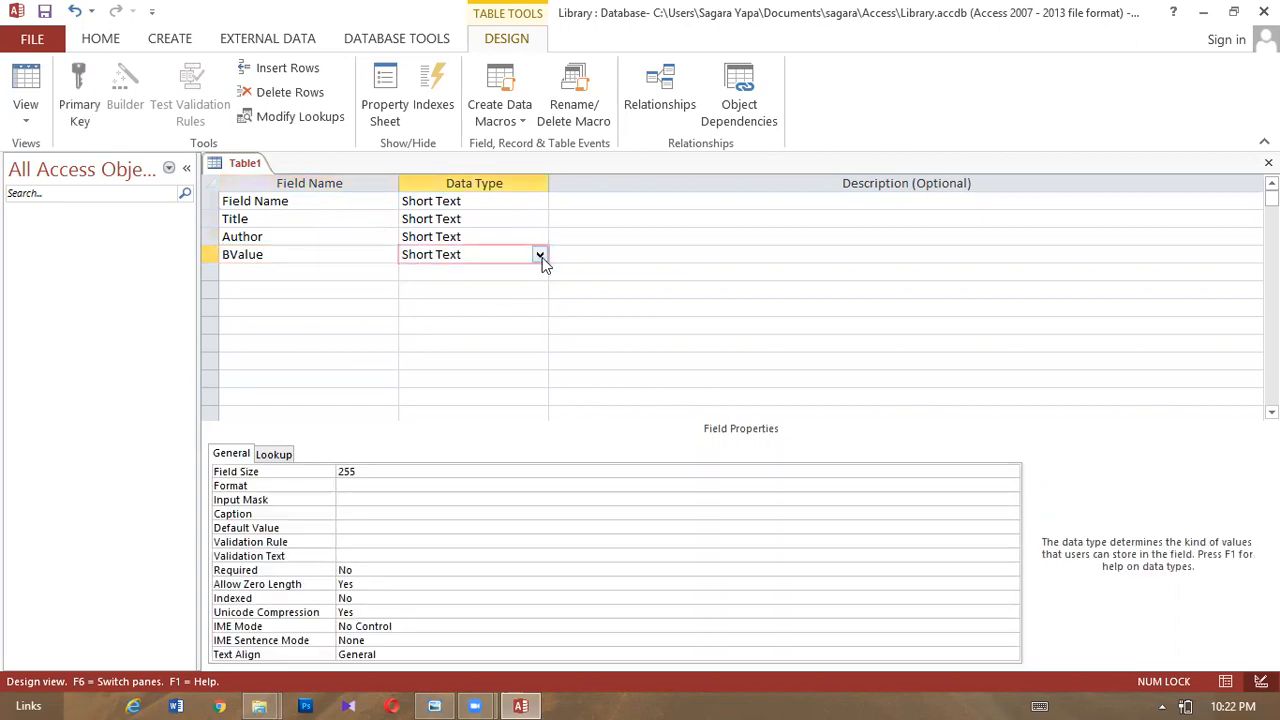
pyautogui.click(540, 256)
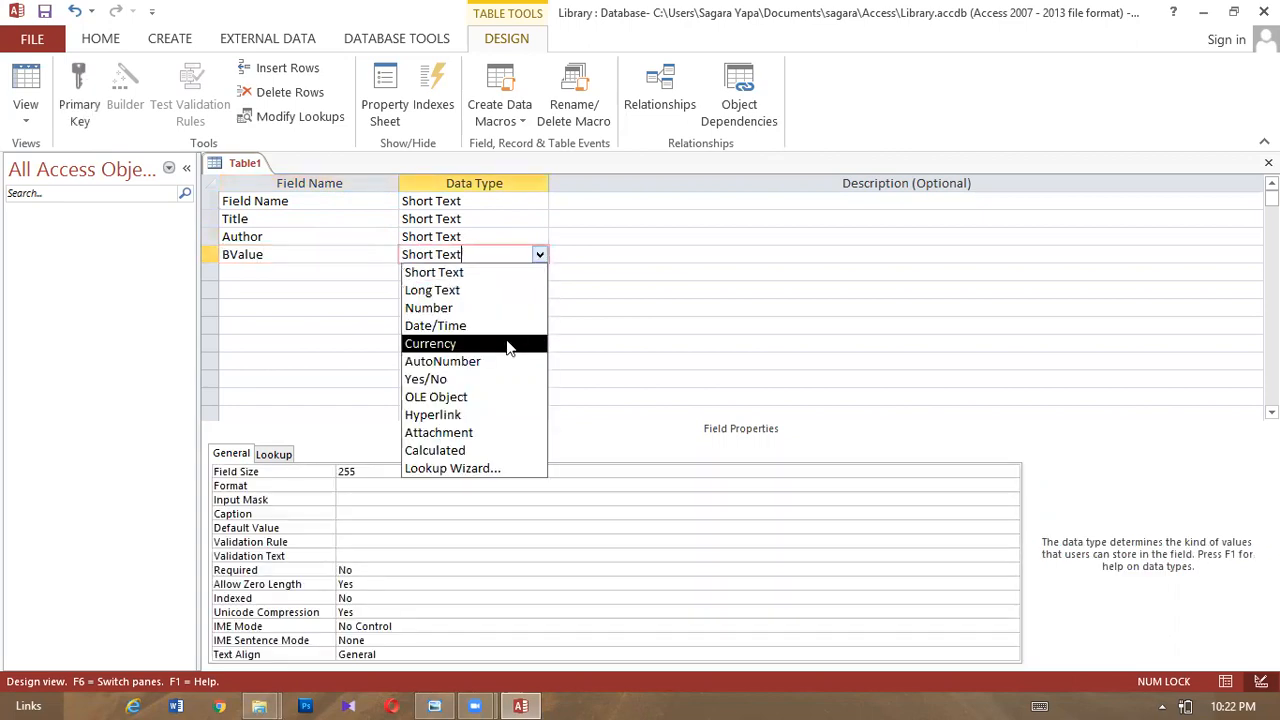
pyautogui.click(508, 346)
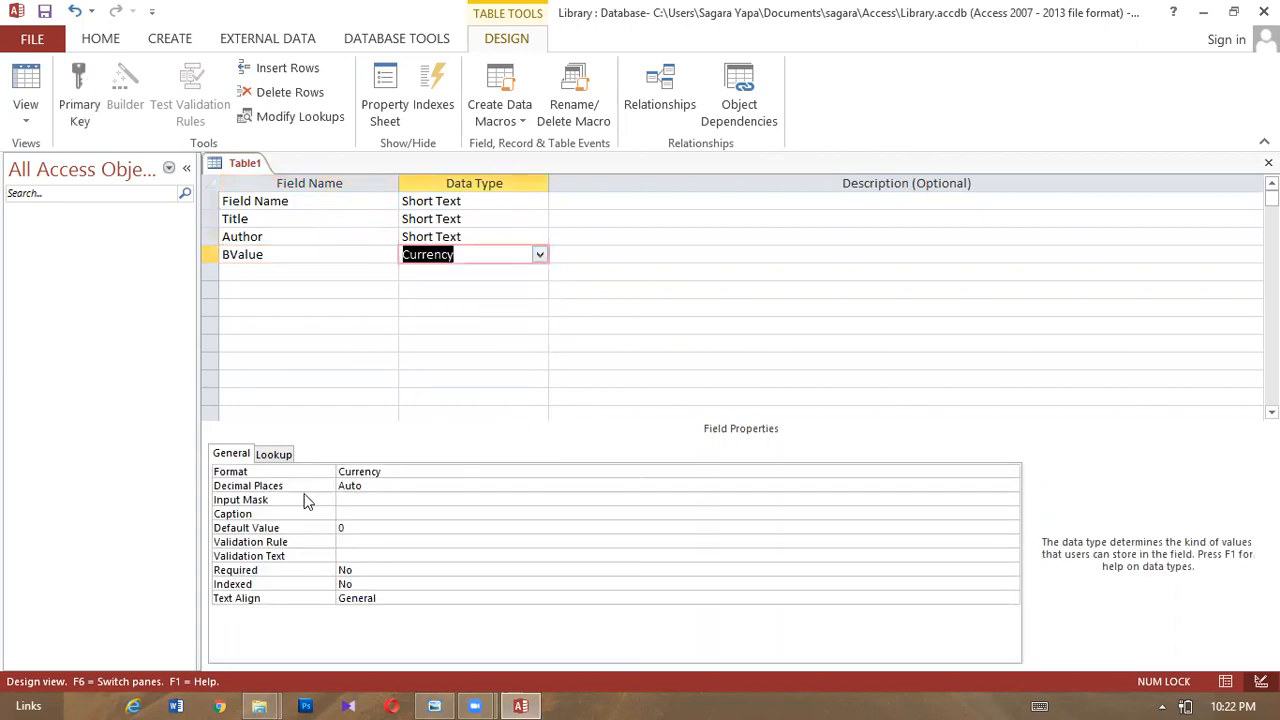
# - Add a Donated field with the Yes/No data type
pyautogui.click(256, 277)
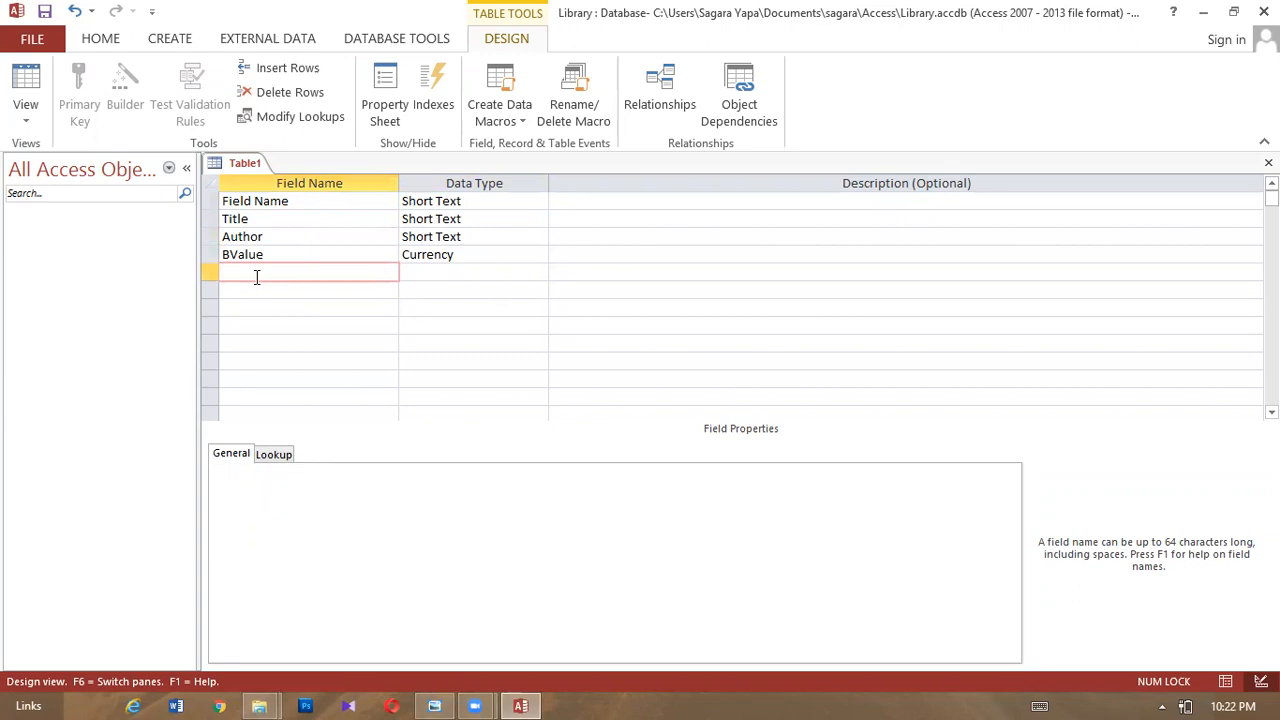
pyautogui.write('Donated')
pyautogui.click(435, 270)
pyautogui.click(539, 273)
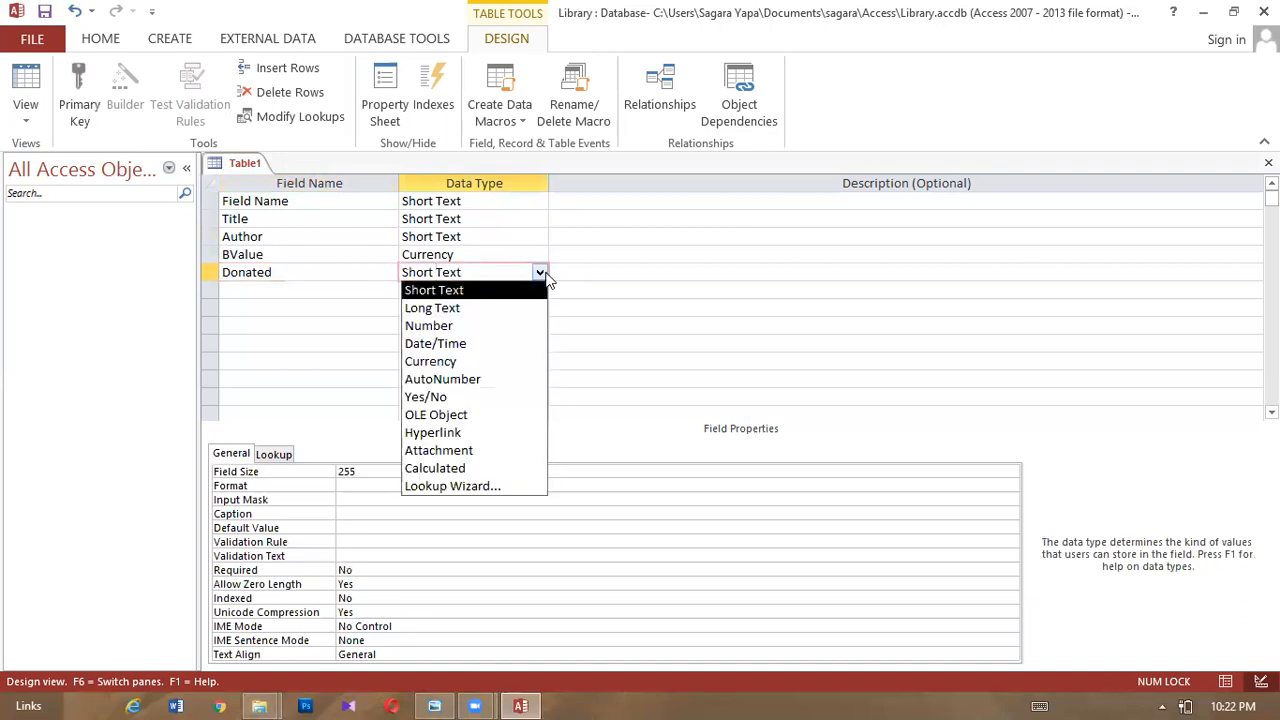
pyautogui.click(490, 405)
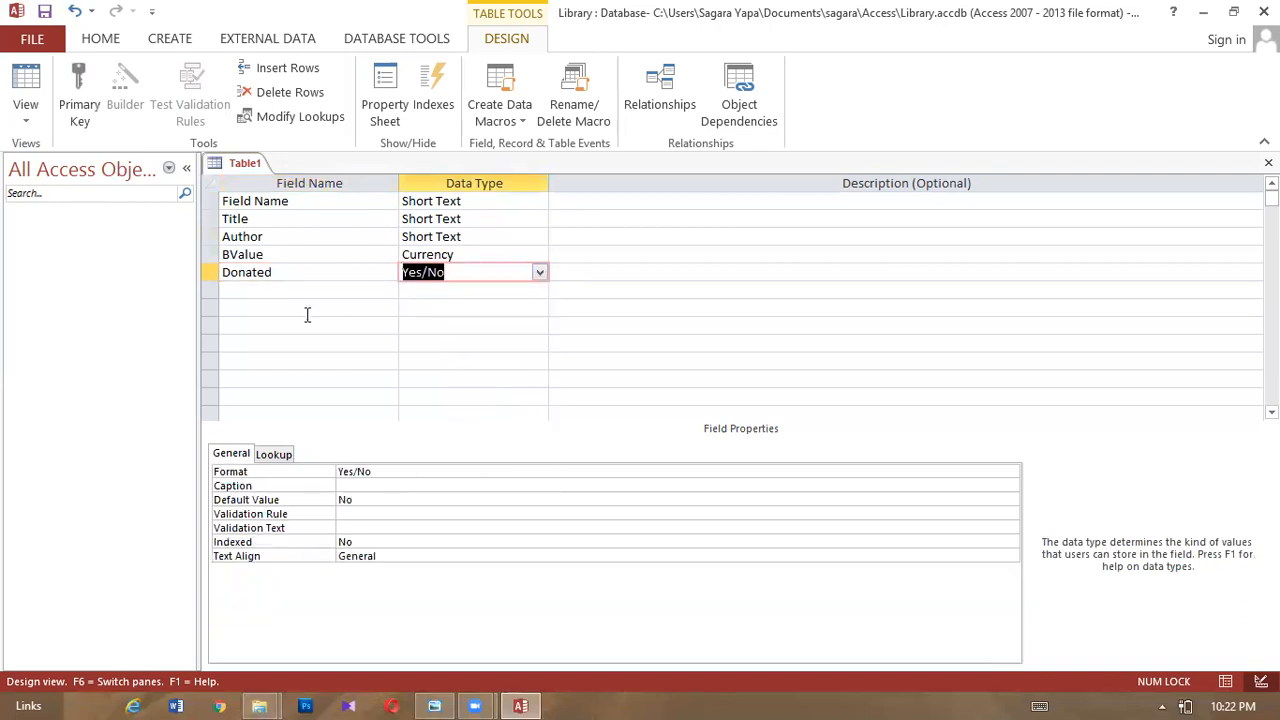
# - Add a Short Text Donor field and begin editing its field size
pyautogui.click(269, 292)
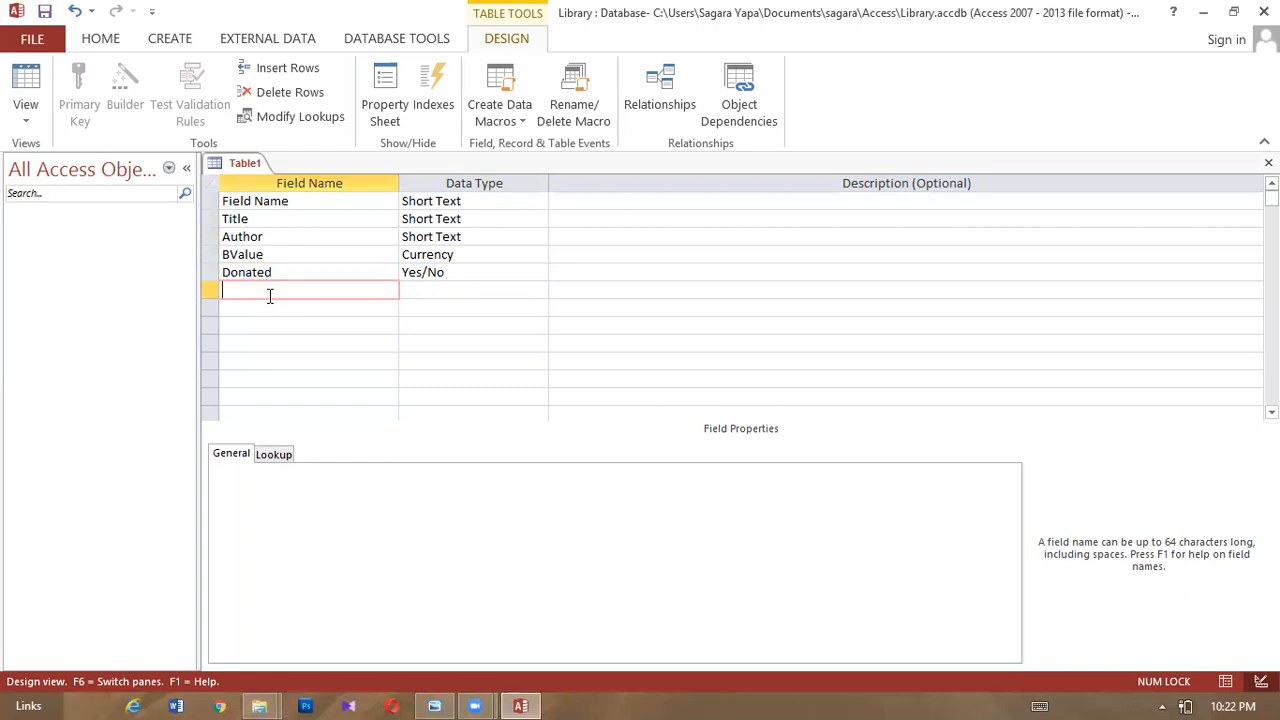
pyautogui.write('Donor')
pyautogui.click(422, 292)
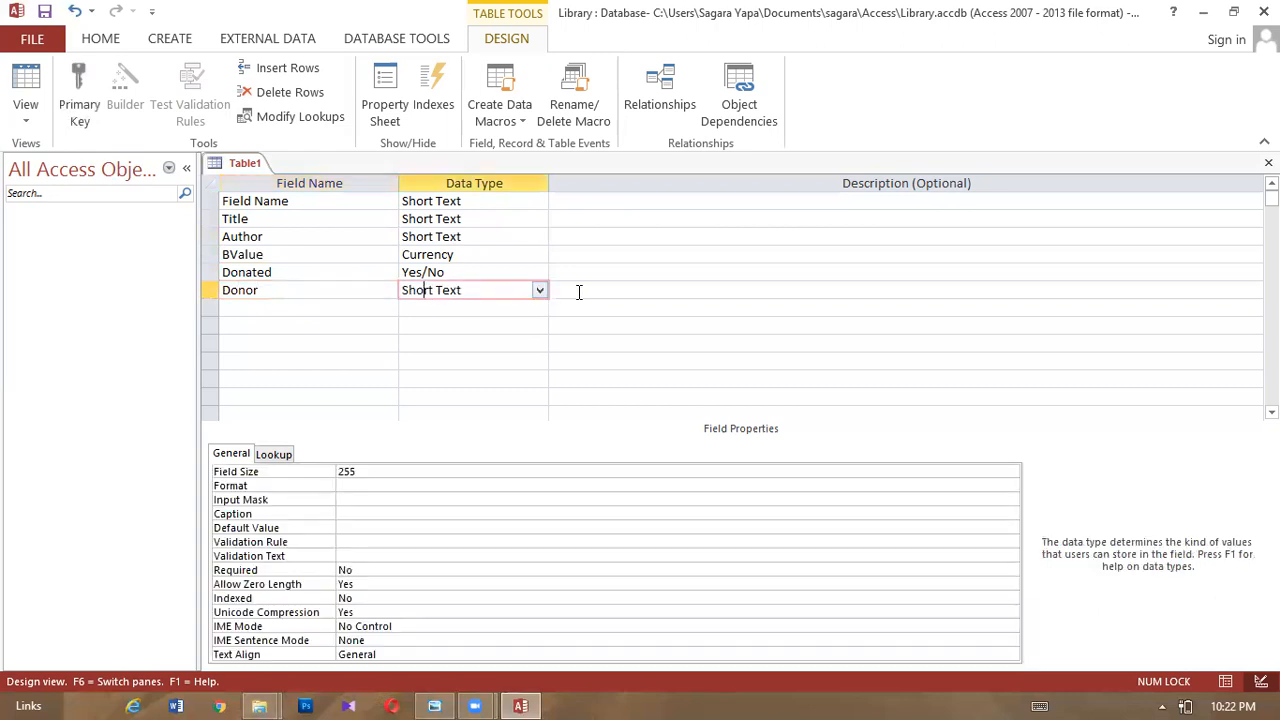
pyautogui.click(380, 471)
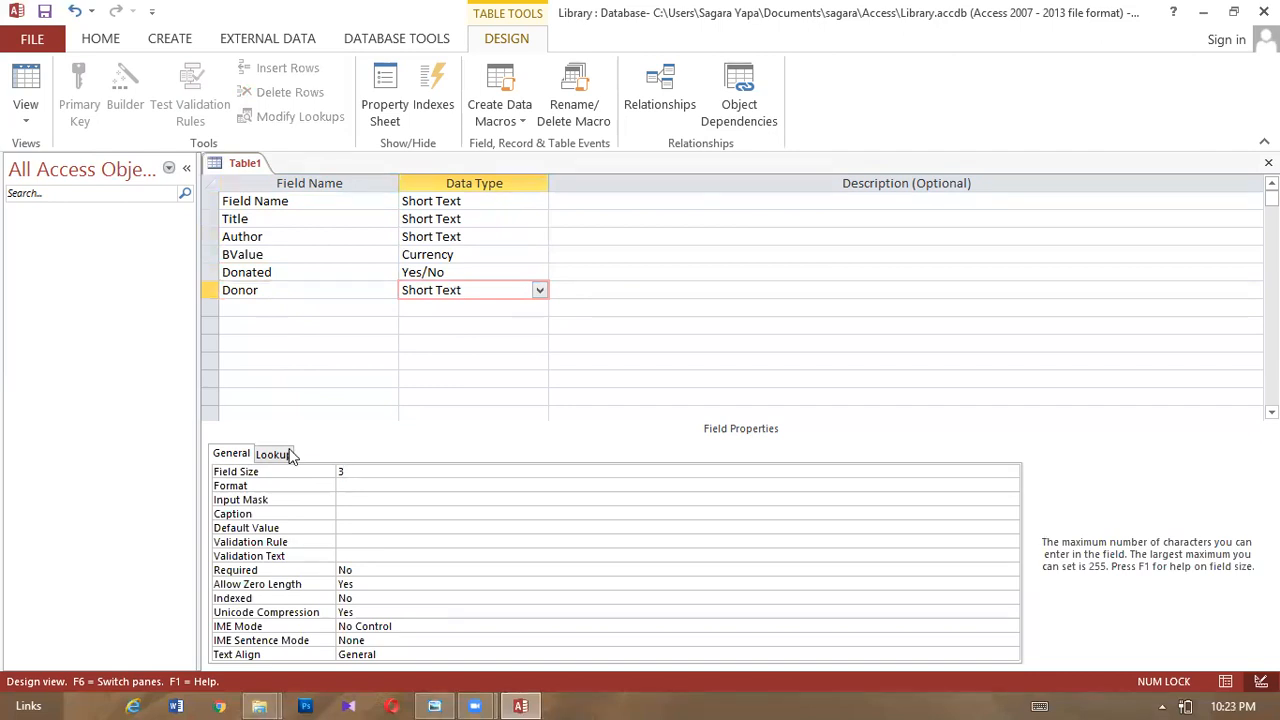
pyautogui.click(436, 705)
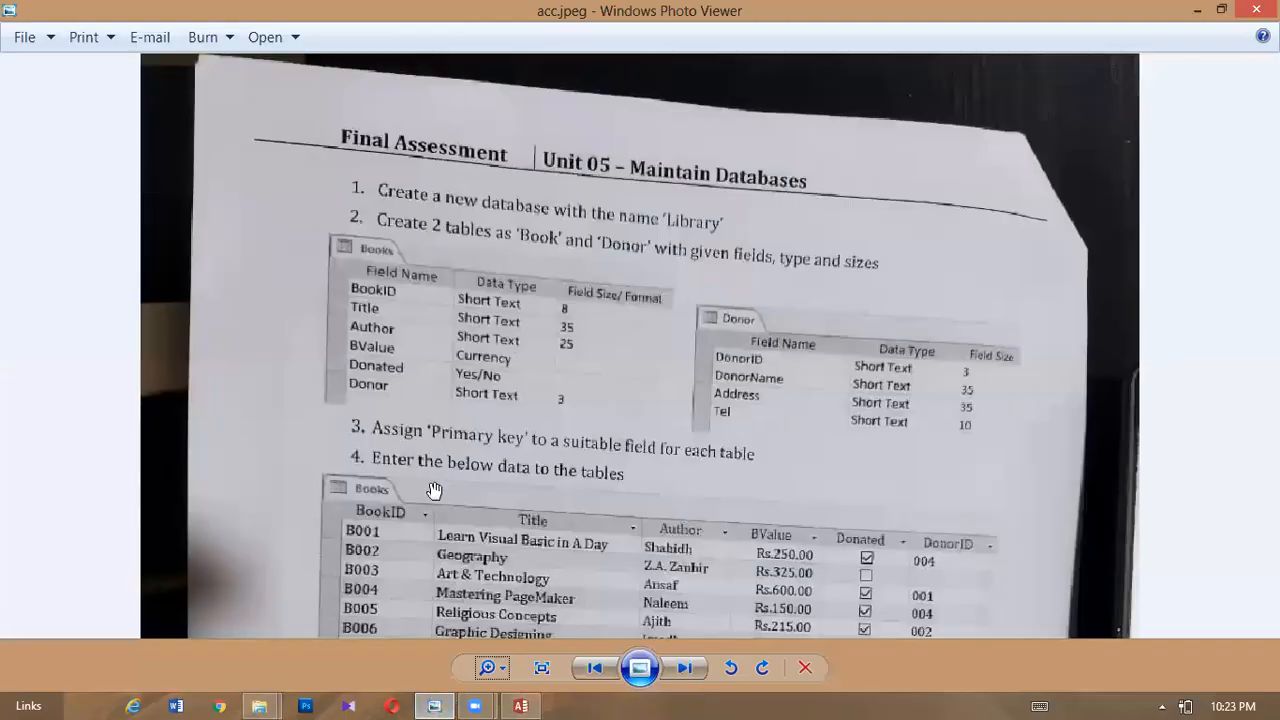
pyautogui.moveTo(449, 538); pyautogui.dragTo(450, 372)
pyautogui.moveTo(456, 470); pyautogui.dragTo(417, 398)
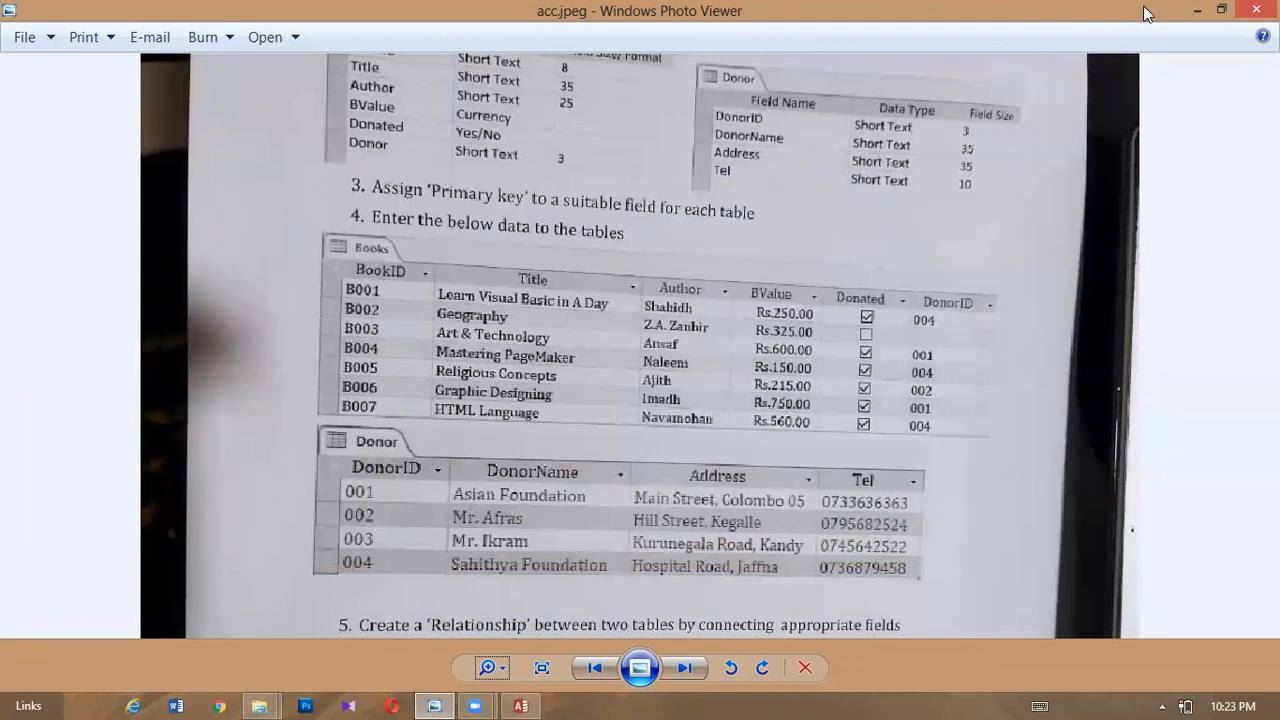
pyautogui.click(1195, 11)
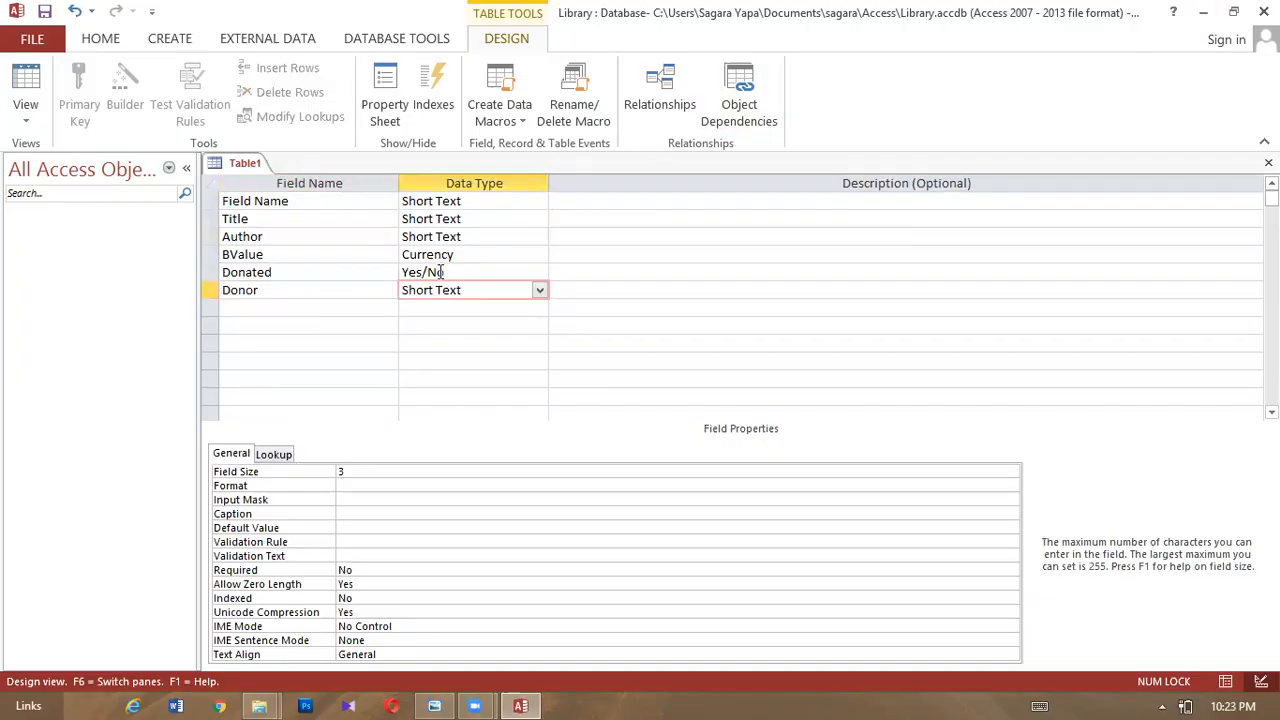
# - Make Field Name the primary key, then save the table as 'Book' and close it
pyautogui.rightClick(211, 201)
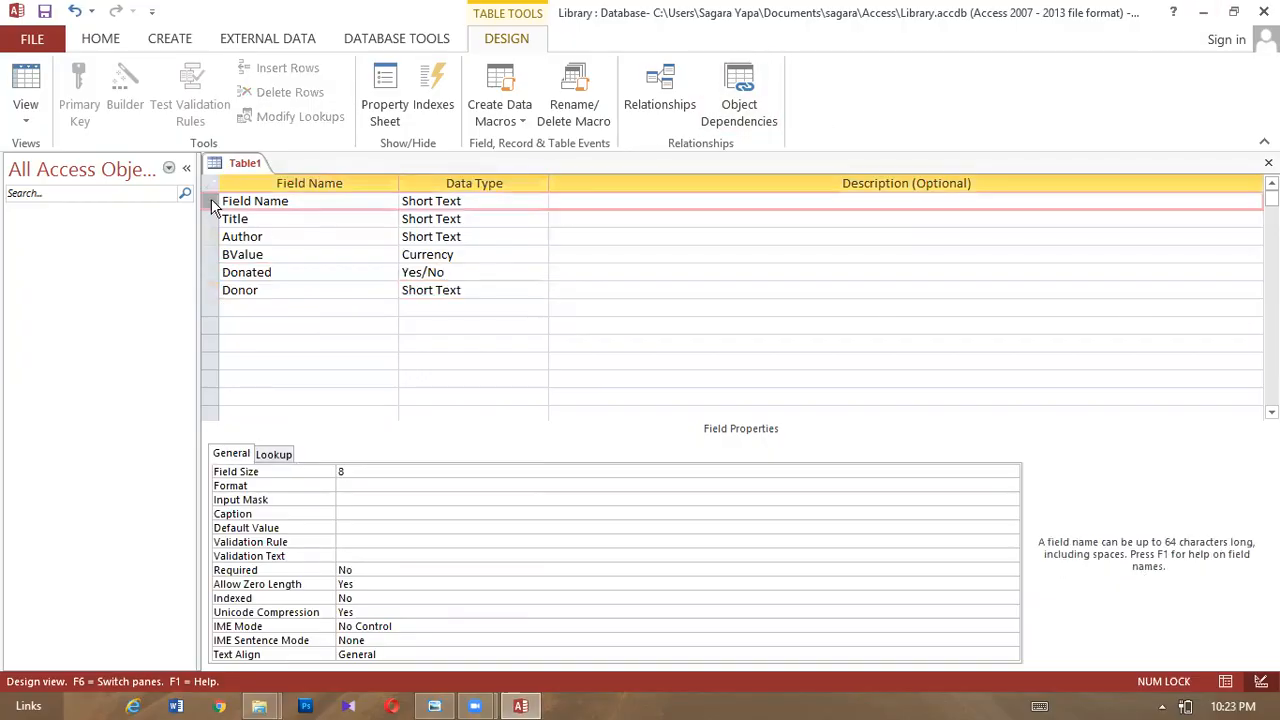
pyautogui.click(251, 214)
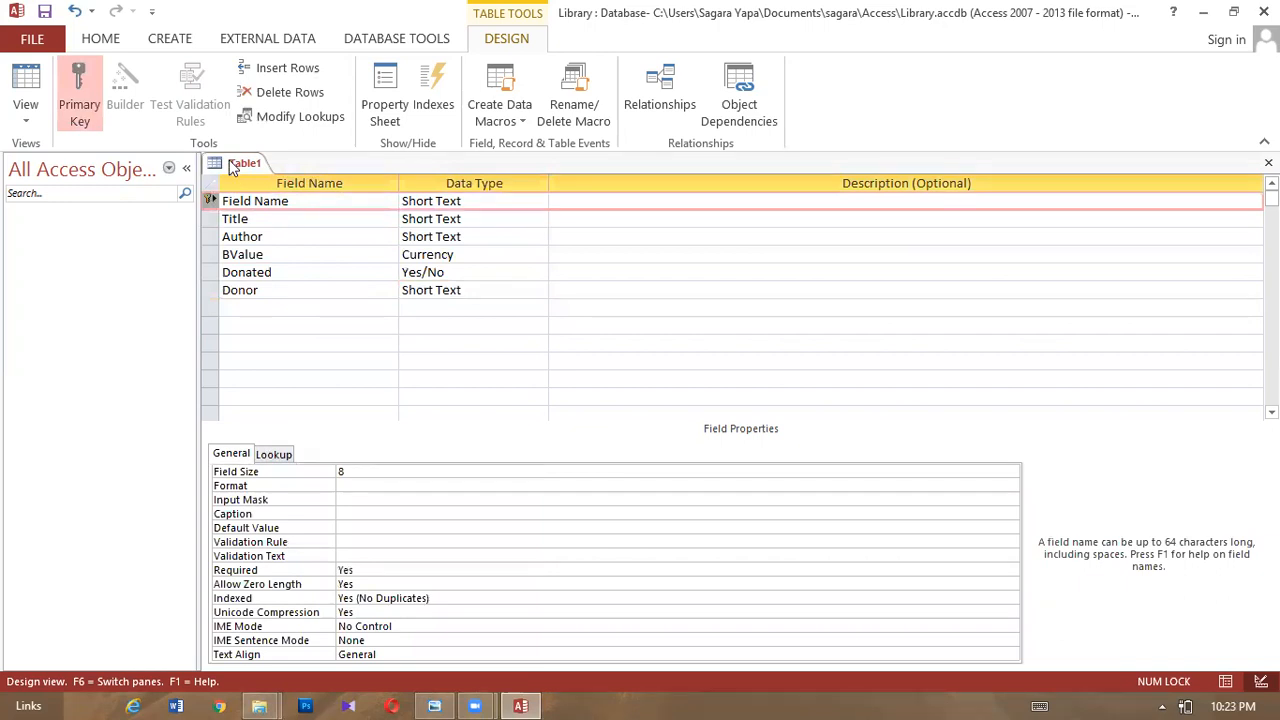
pyautogui.rightClick(234, 163)
pyautogui.click(262, 169)
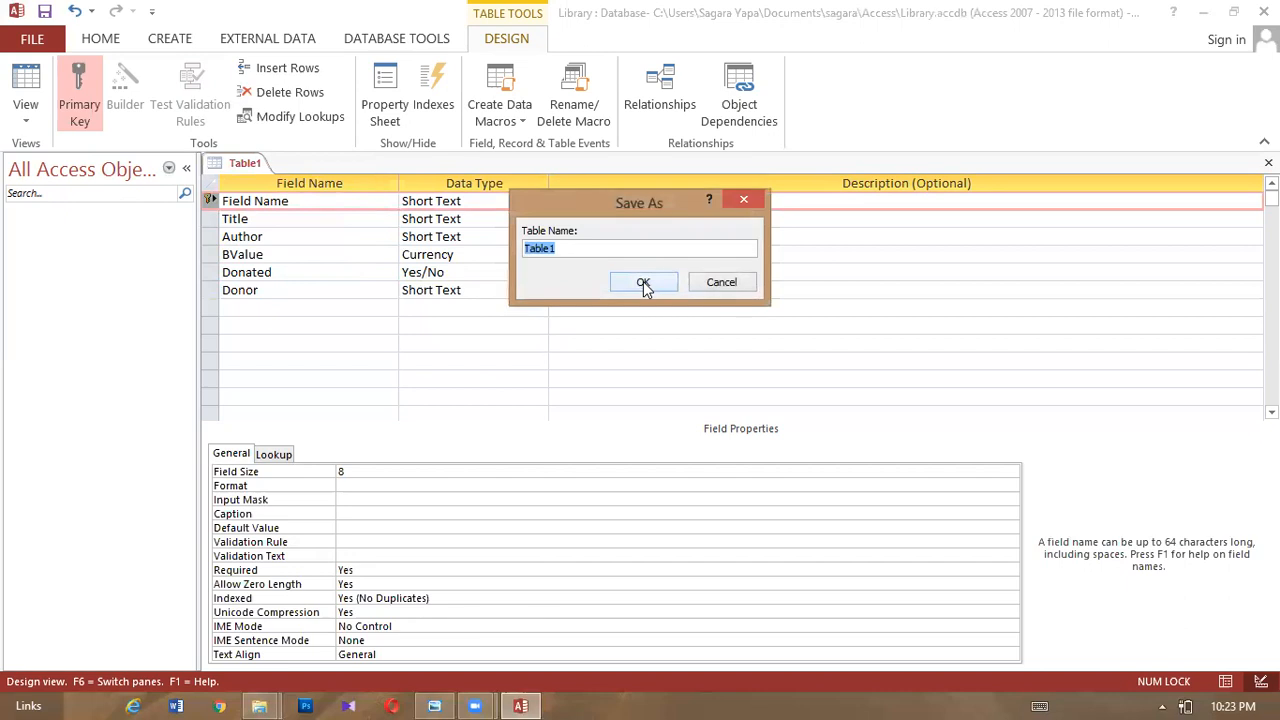
pyautogui.press('BackSpace')
pyautogui.write('Book')
pyautogui.click(643, 283)
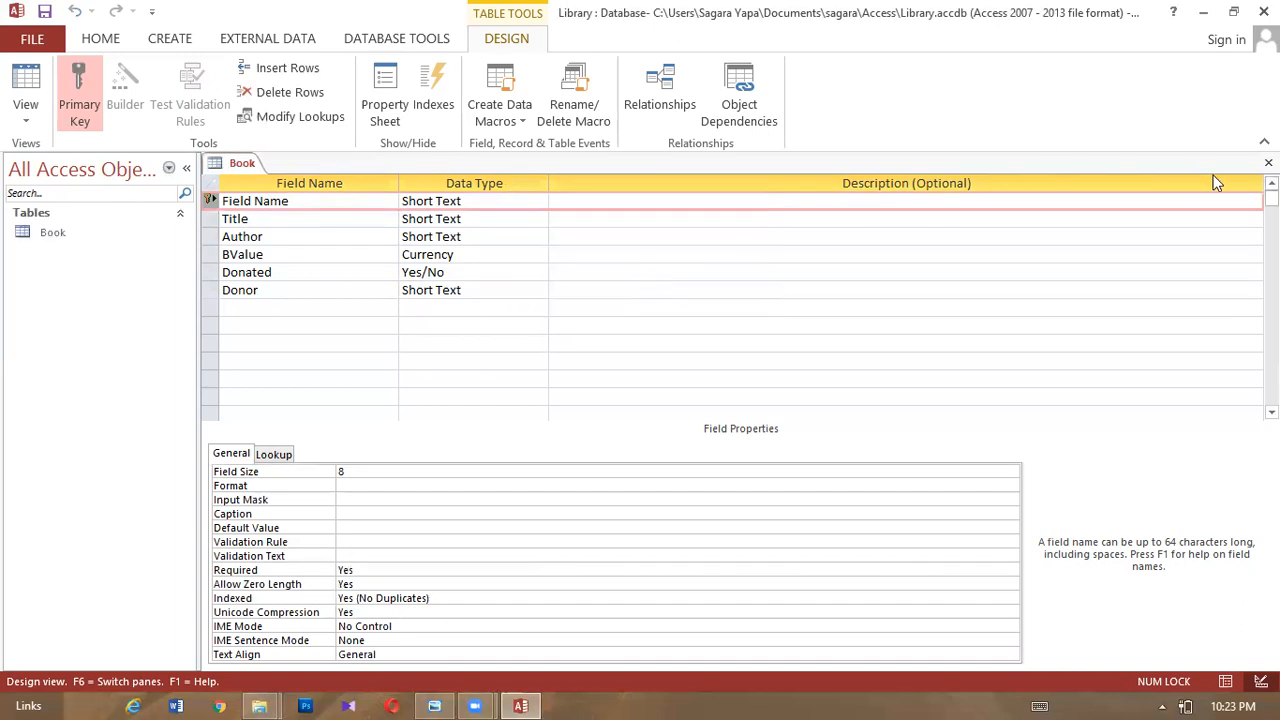
pyautogui.click(1269, 163)
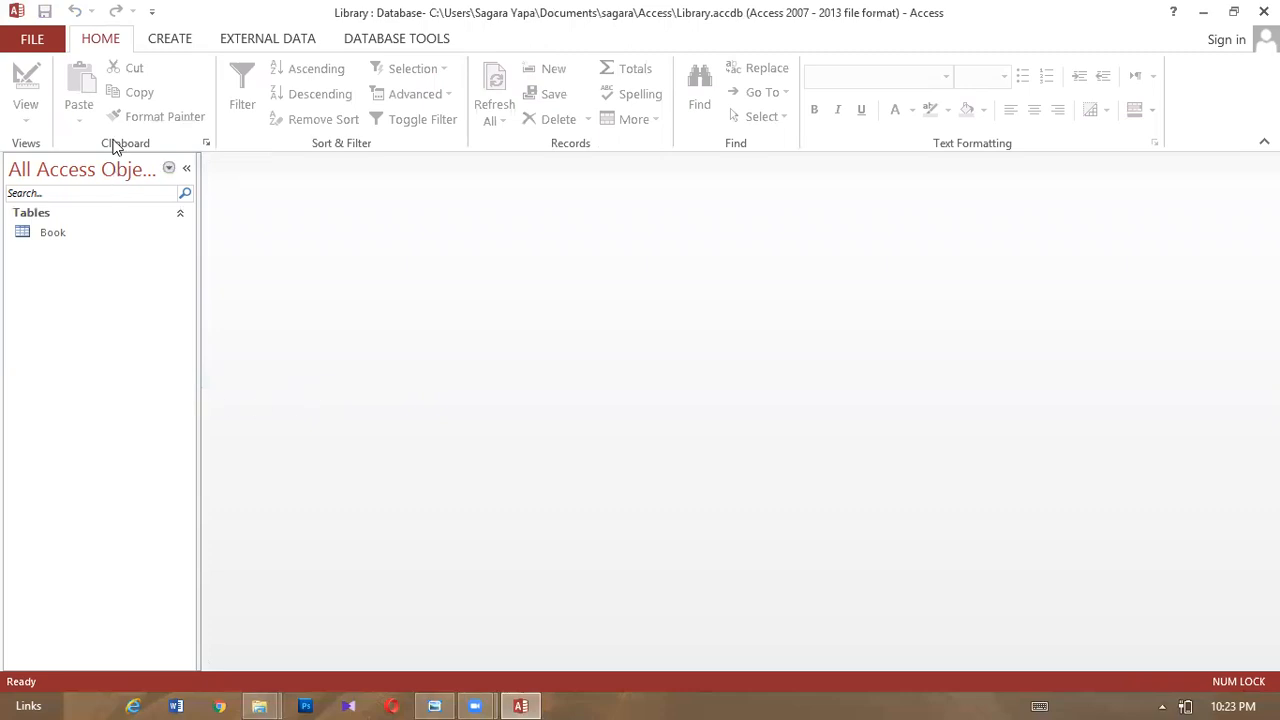
# - Start a new table design with a Short Text DonorID field sized 3
pyautogui.click(168, 40)
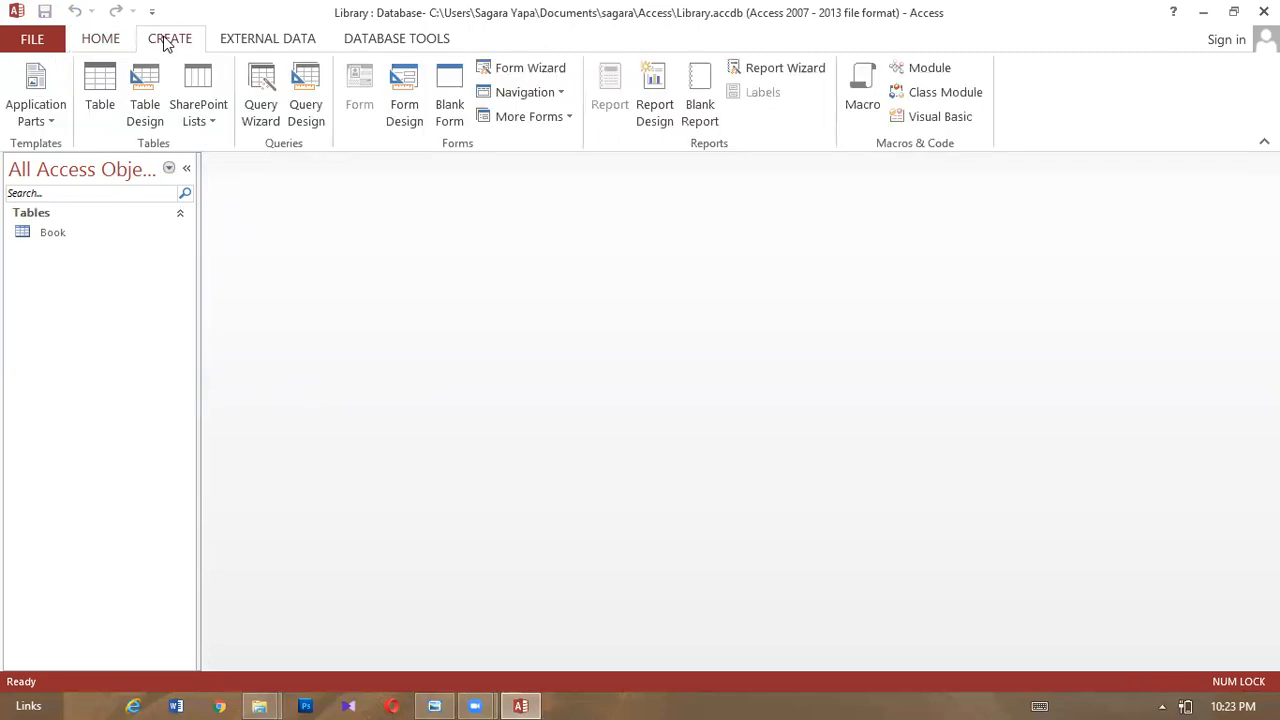
pyautogui.click(145, 108)
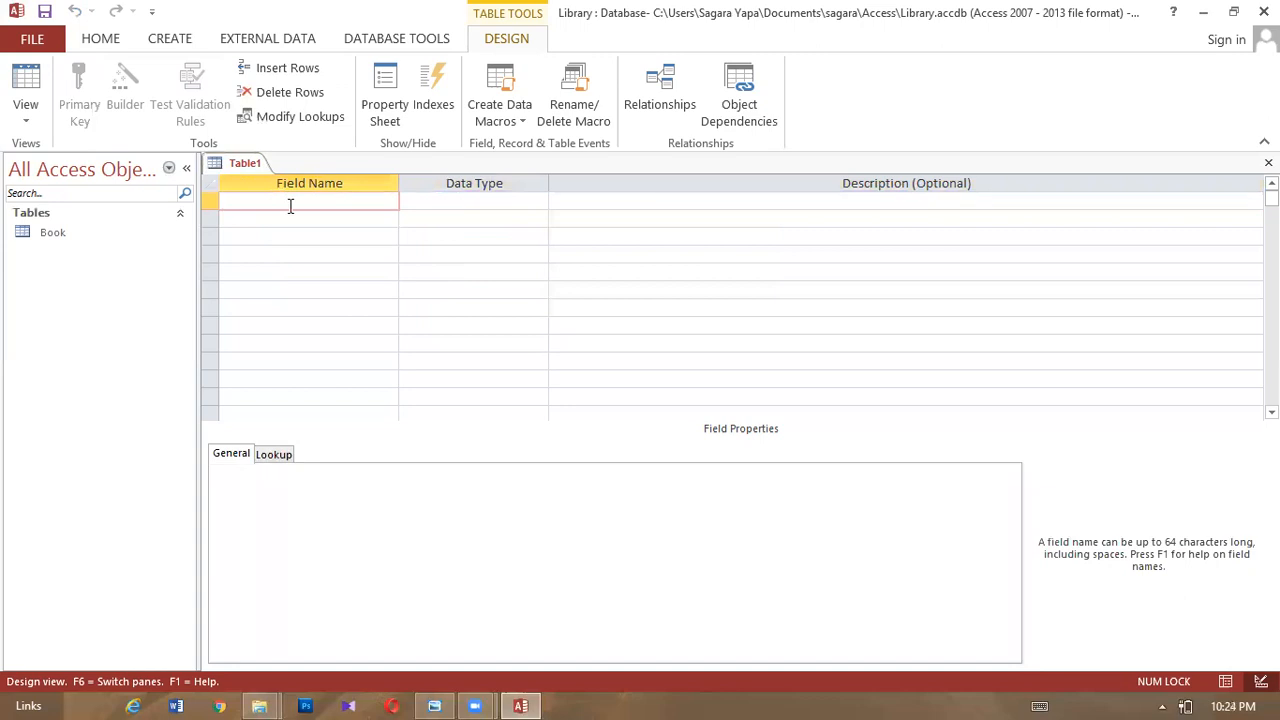
pyautogui.write('DonorID')
pyautogui.click(431, 201)
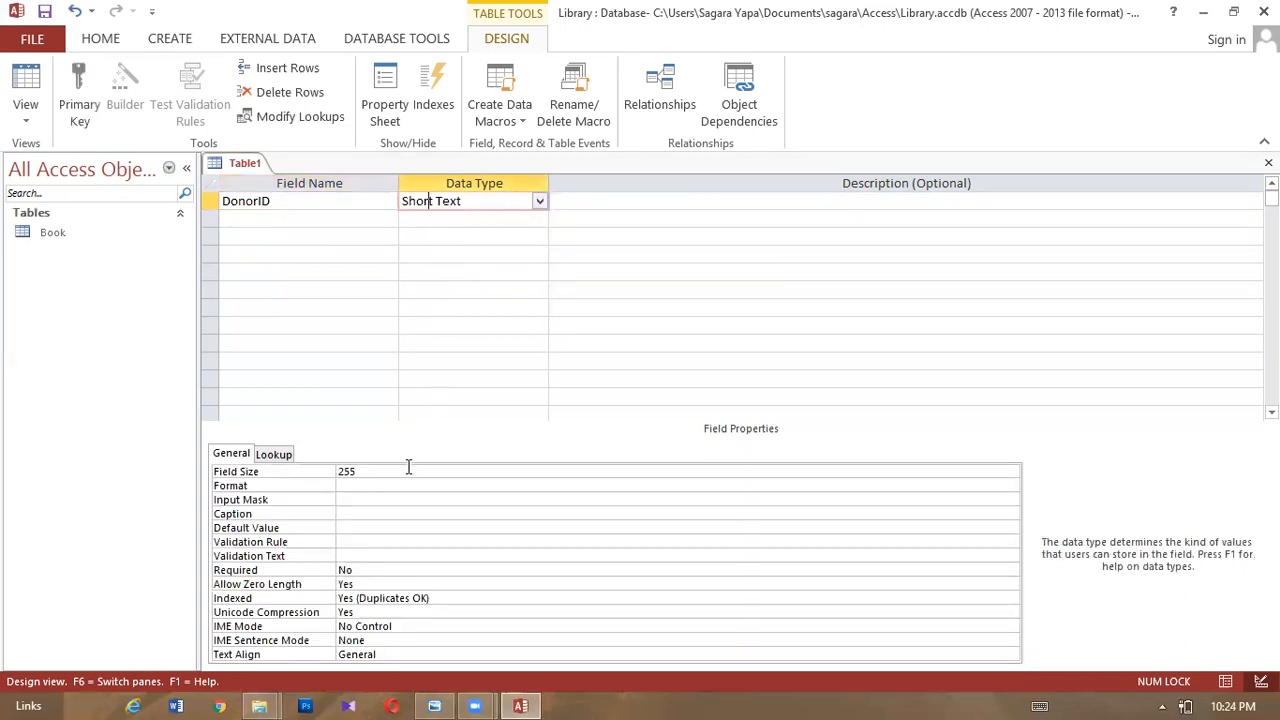
pyautogui.press('F6')
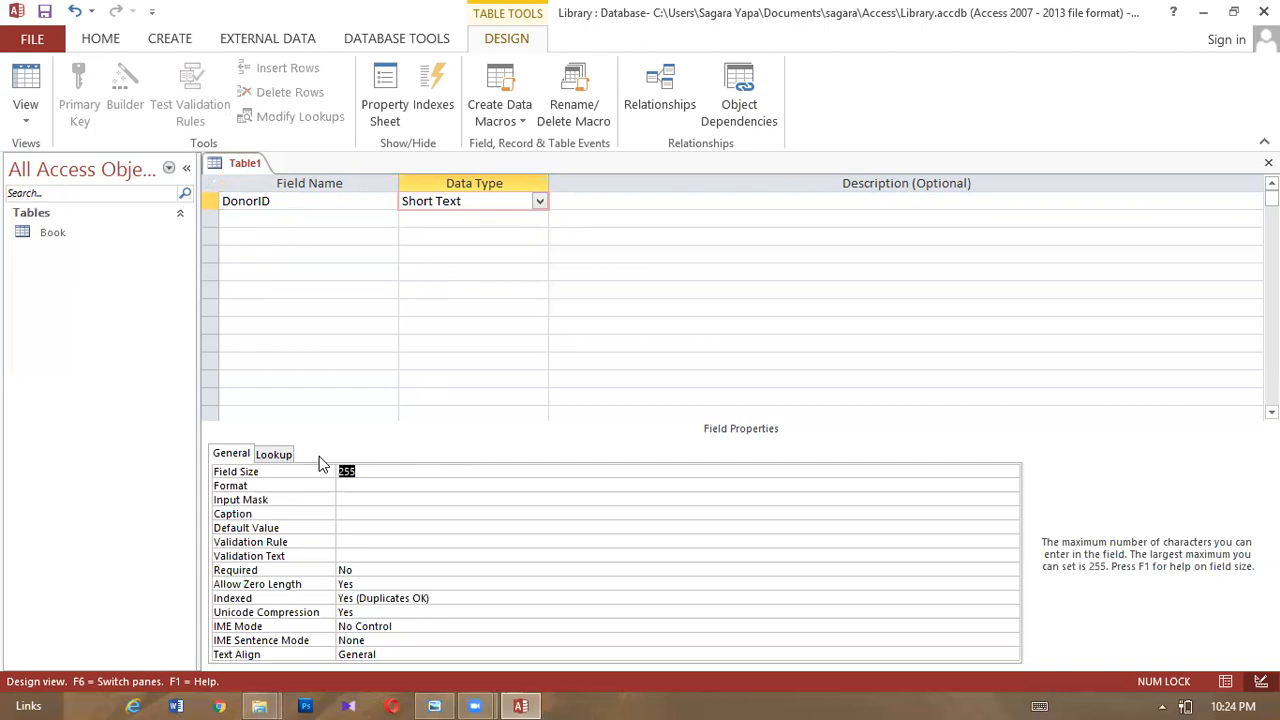
pyautogui.press('Down')
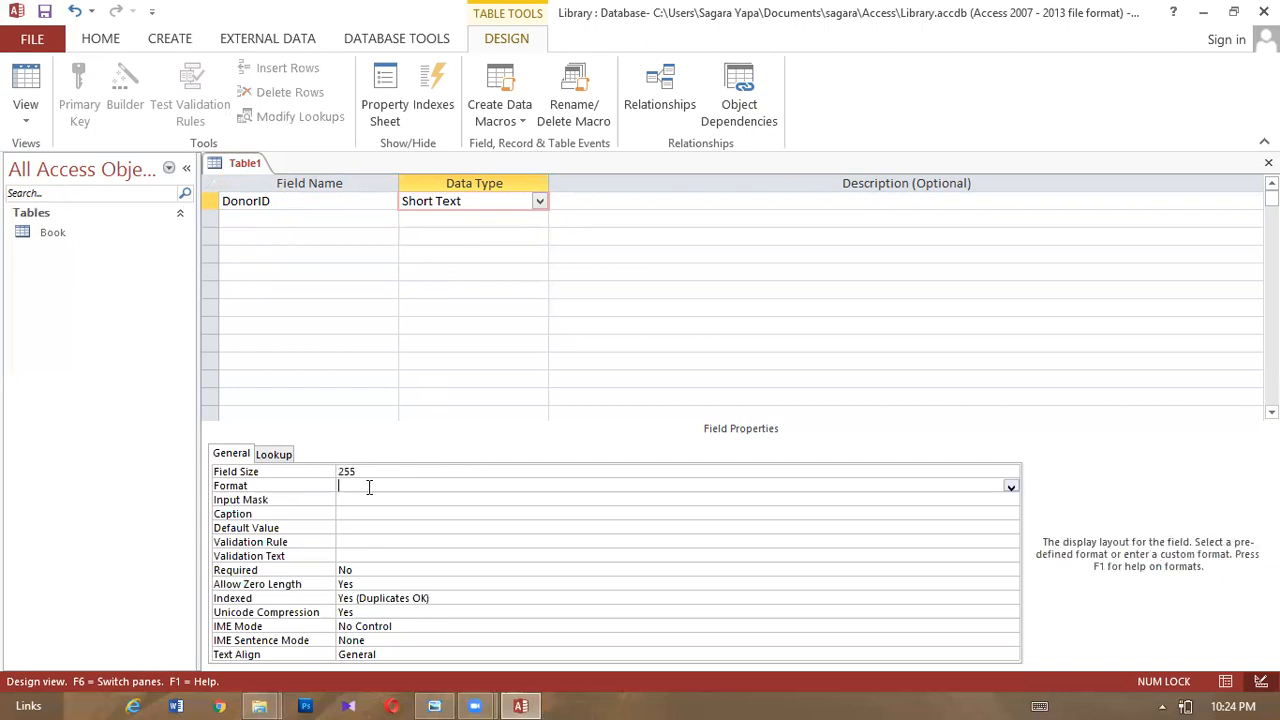
pyautogui.click(303, 471)
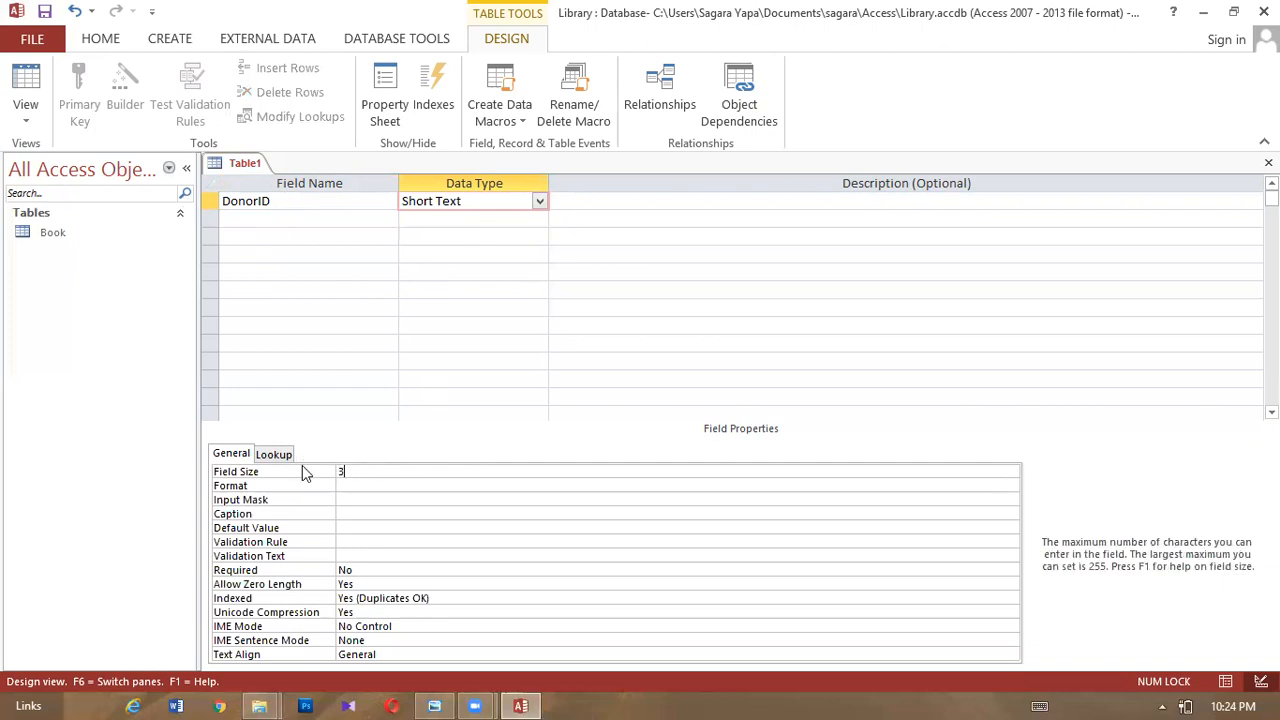
# - Add a Short Text DonorName field with field size 35
pyautogui.click(242, 220)
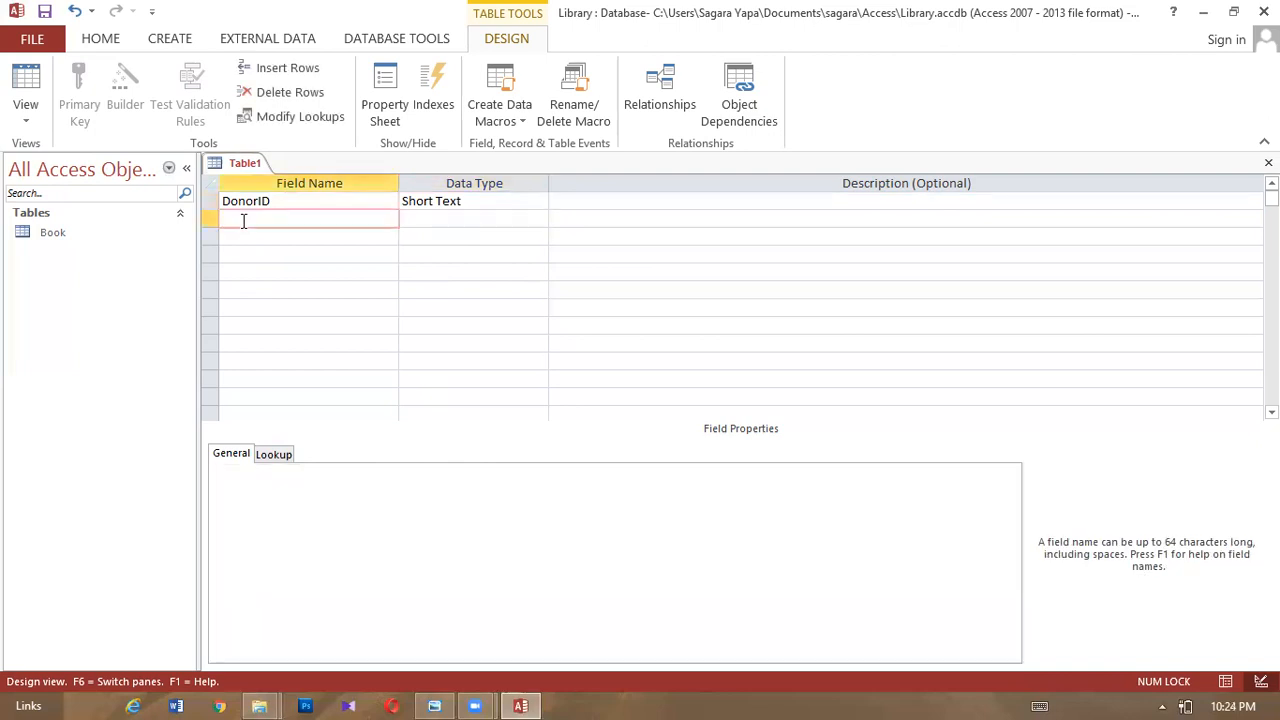
pyautogui.write('D')
pyautogui.write('onor')
pyautogui.write('Na,')
pyautogui.press('BackSpace')
pyautogui.write('me')
pyautogui.click(432, 219)
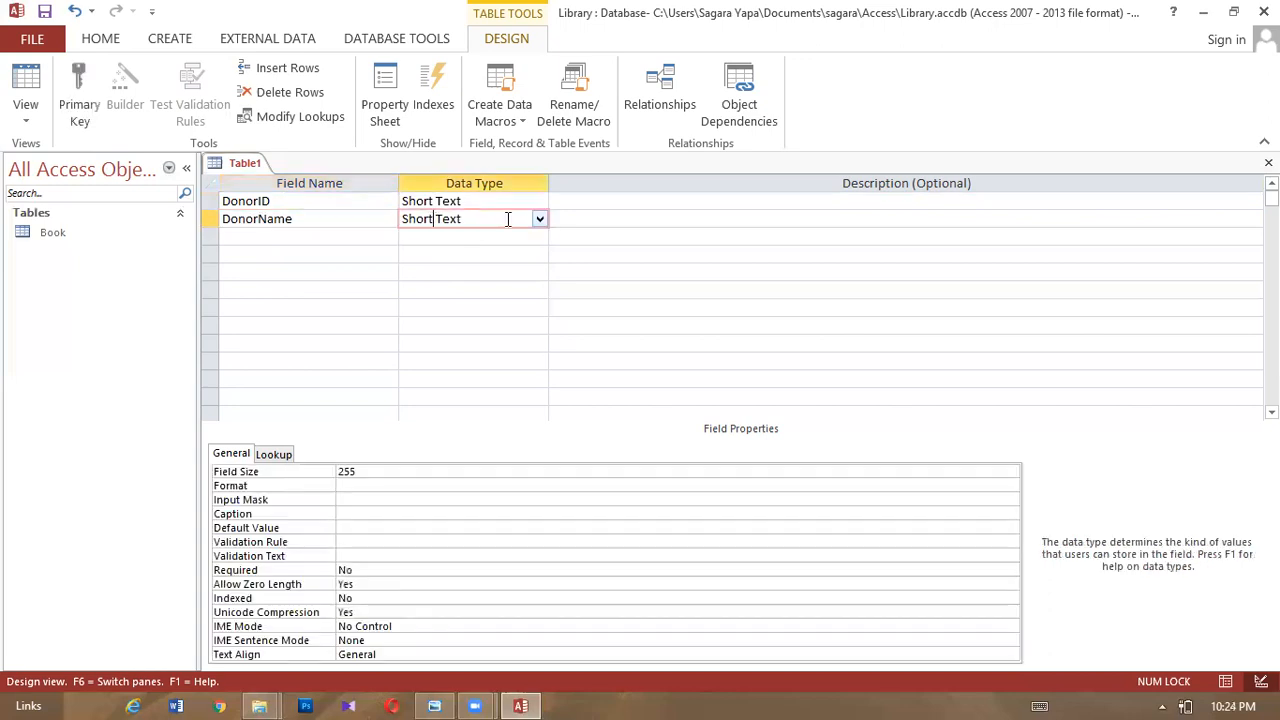
pyautogui.click(374, 469)
pyautogui.press('BackSpace')
pyautogui.press('BackSpace')
pyautogui.press('BackSpace')
pyautogui.write('35')
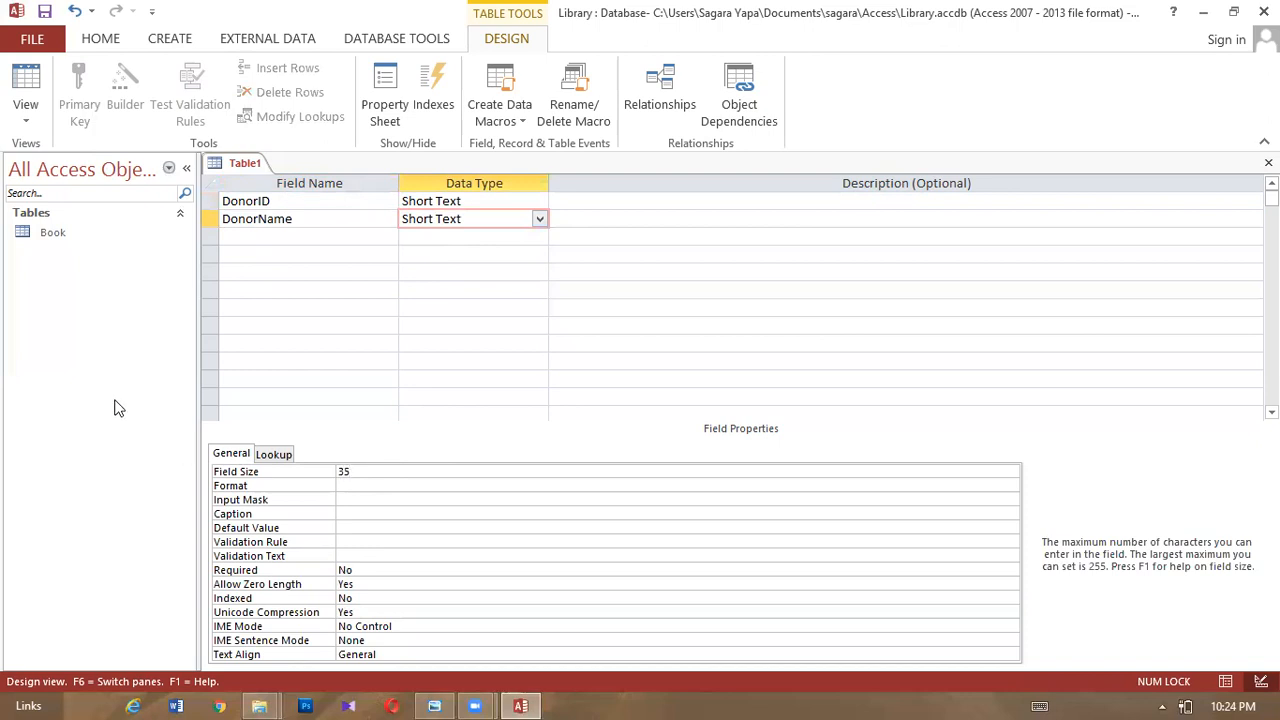
# - Add a Short Text Address field with field size 35
pyautogui.click(231, 240)
pyautogui.write('Address')
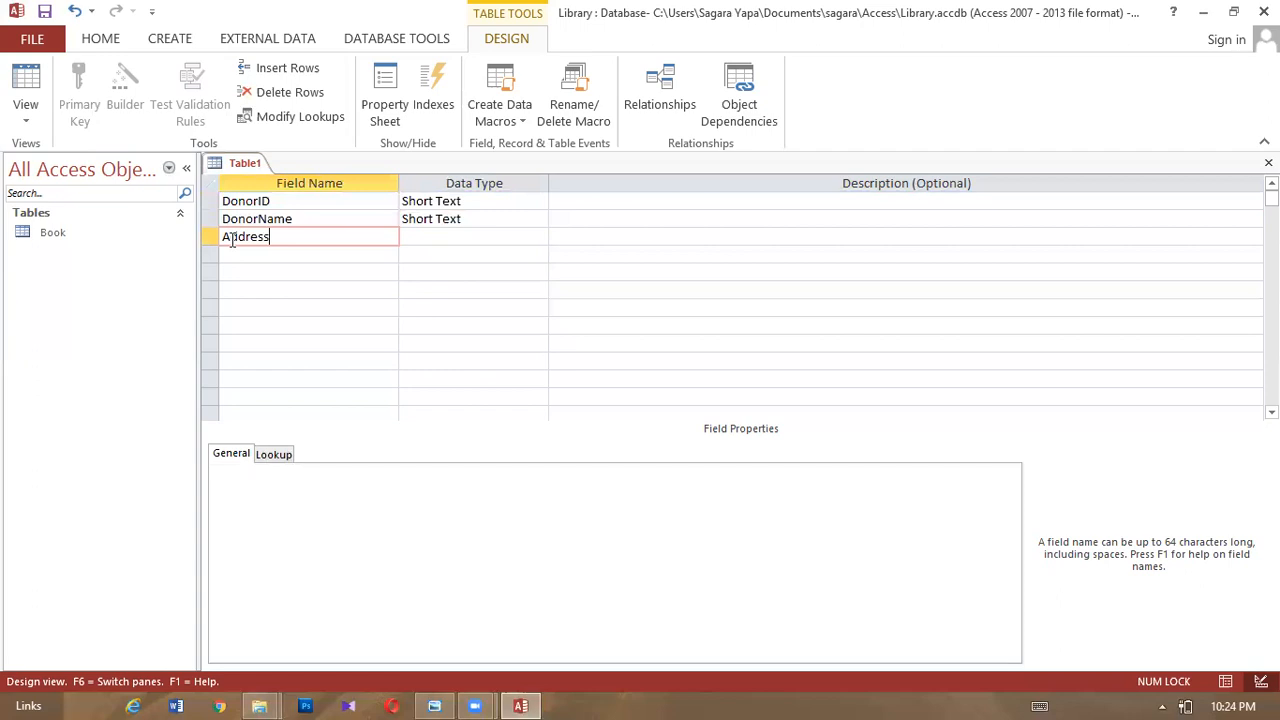
pyautogui.click(432, 234)
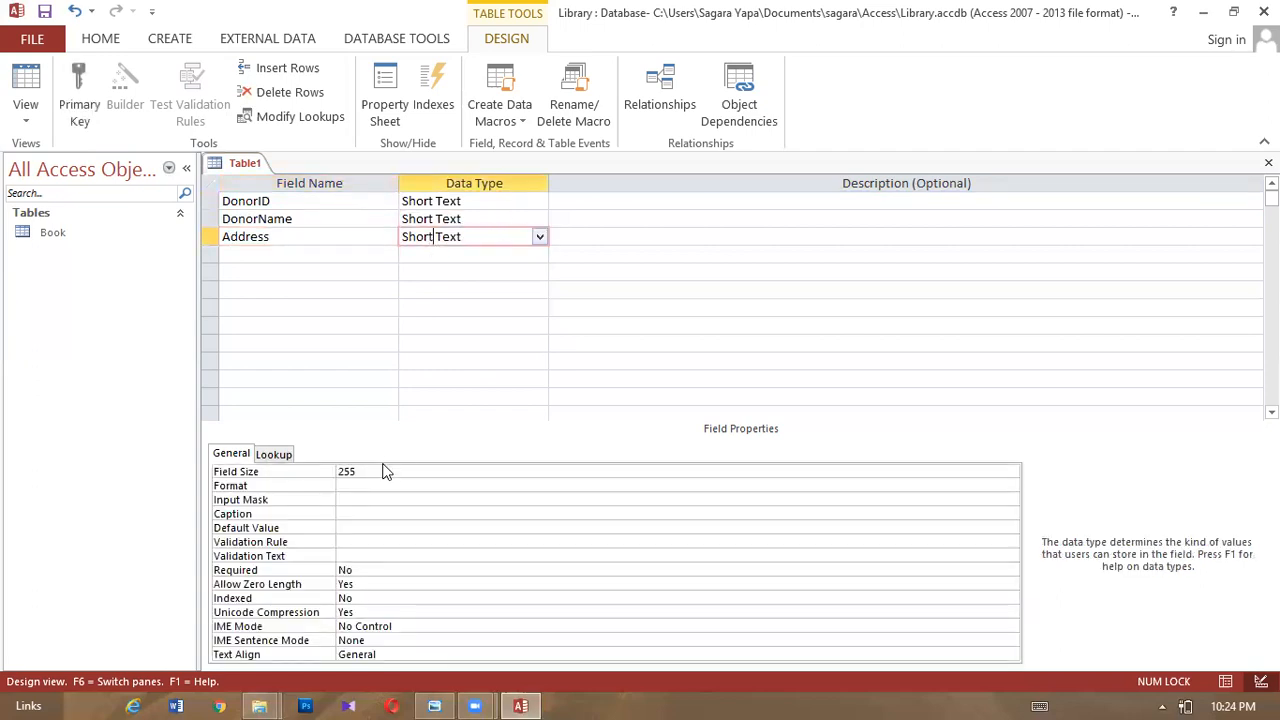
pyautogui.moveTo(382, 469); pyautogui.dragTo(323, 466)
pyautogui.write('35')
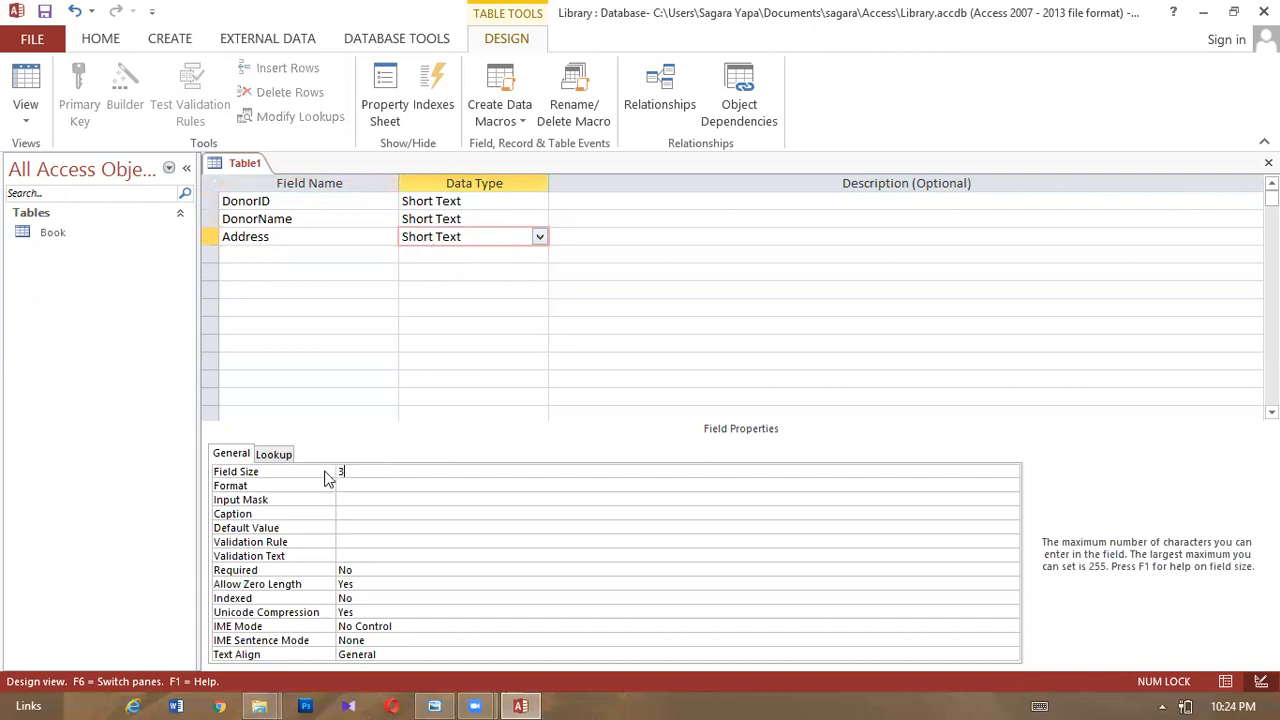
# - Add a Short Text Tel field with field size 10
pyautogui.click(224, 248)
pyautogui.write('el')
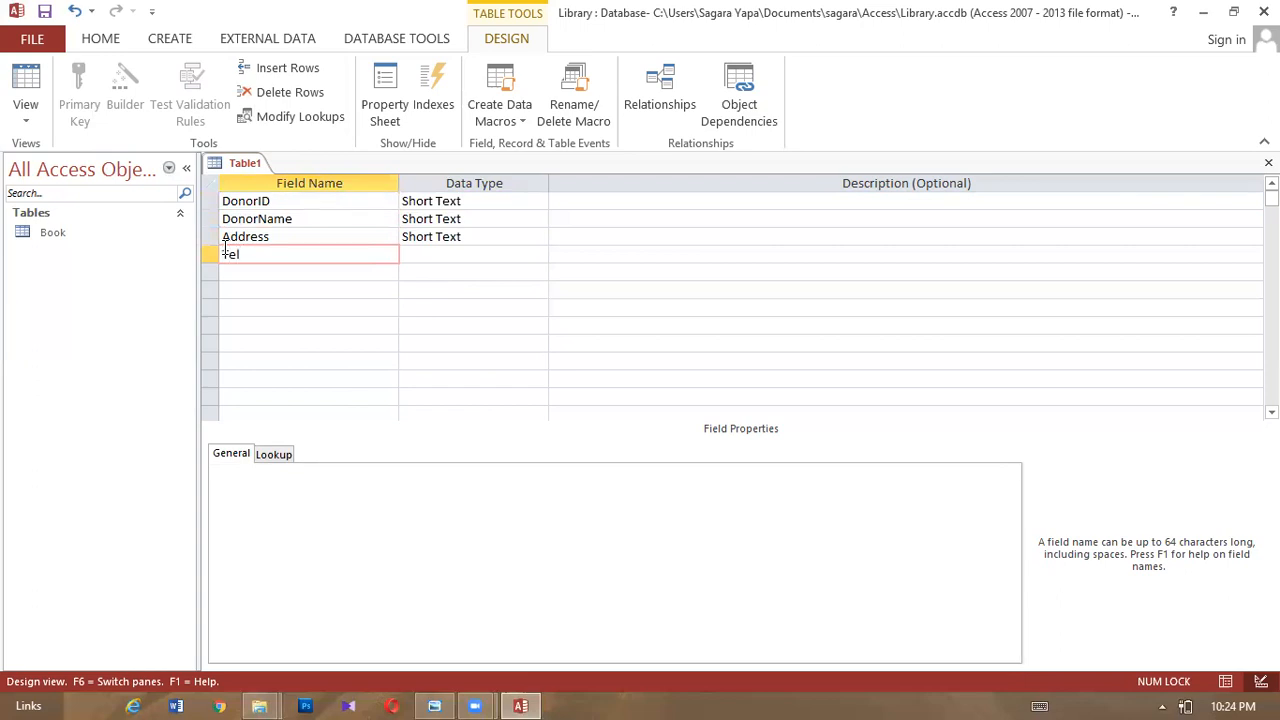
pyautogui.click(436, 254)
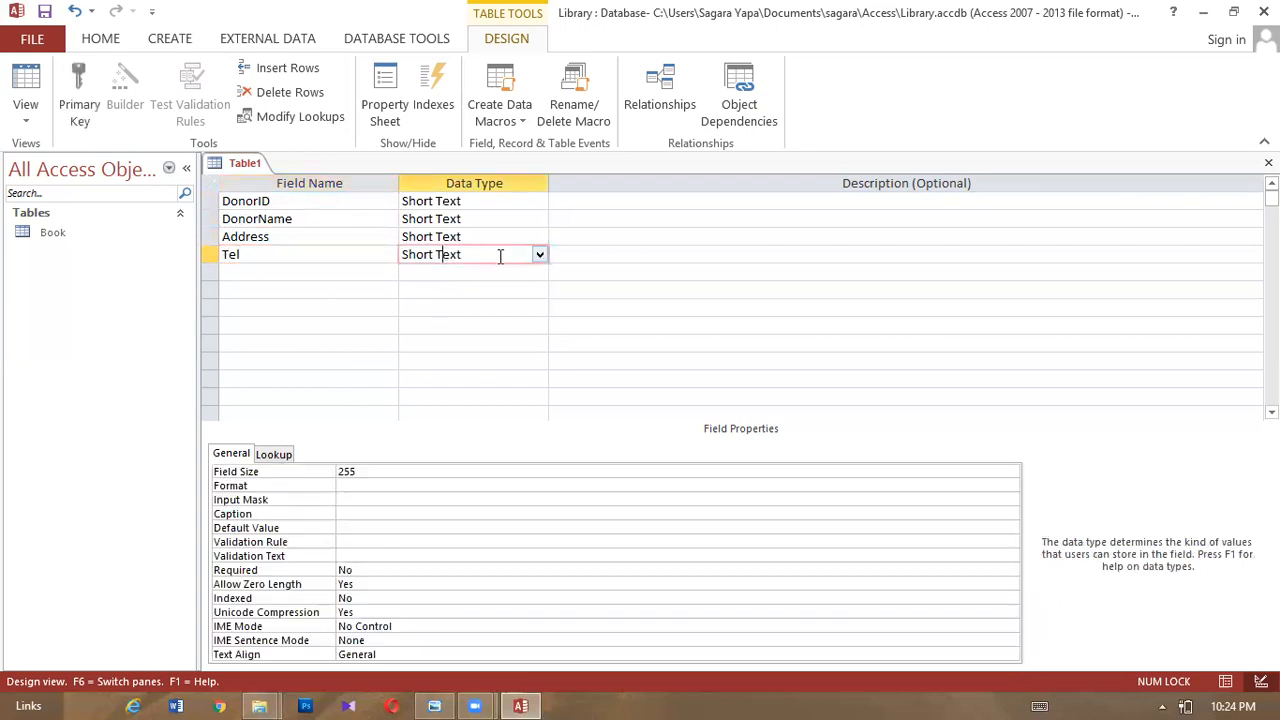
pyautogui.click(388, 471)
pyautogui.click(280, 471)
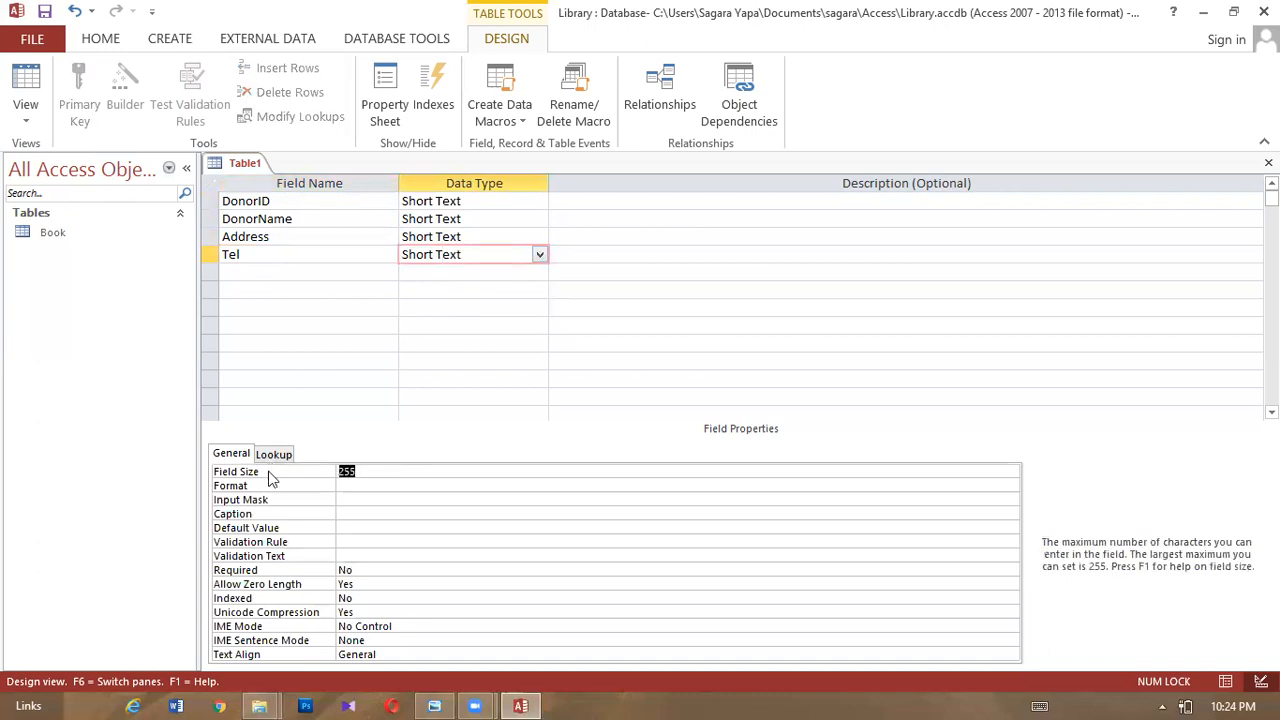
pyautogui.write('10')
# - Set DonorID as the primary key and check the specs on the reference sheet
pyautogui.rightClick(212, 200)
pyautogui.click(262, 211)
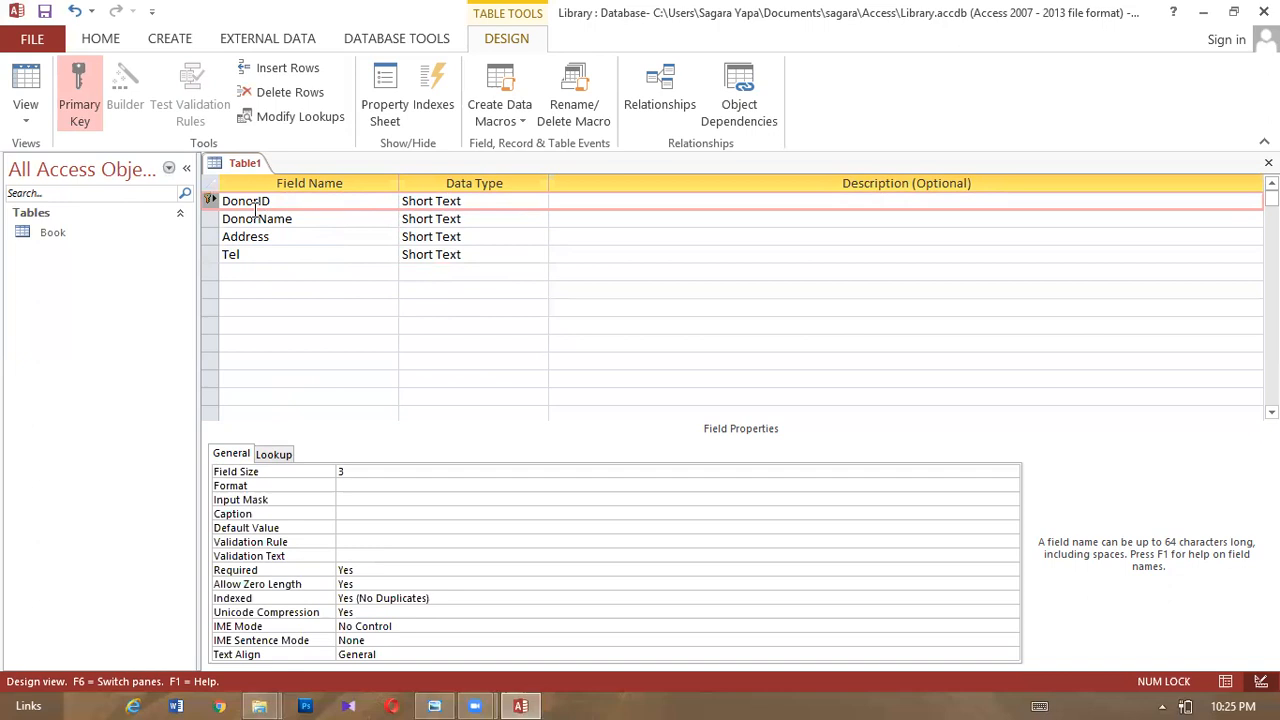
pyautogui.click(434, 706)
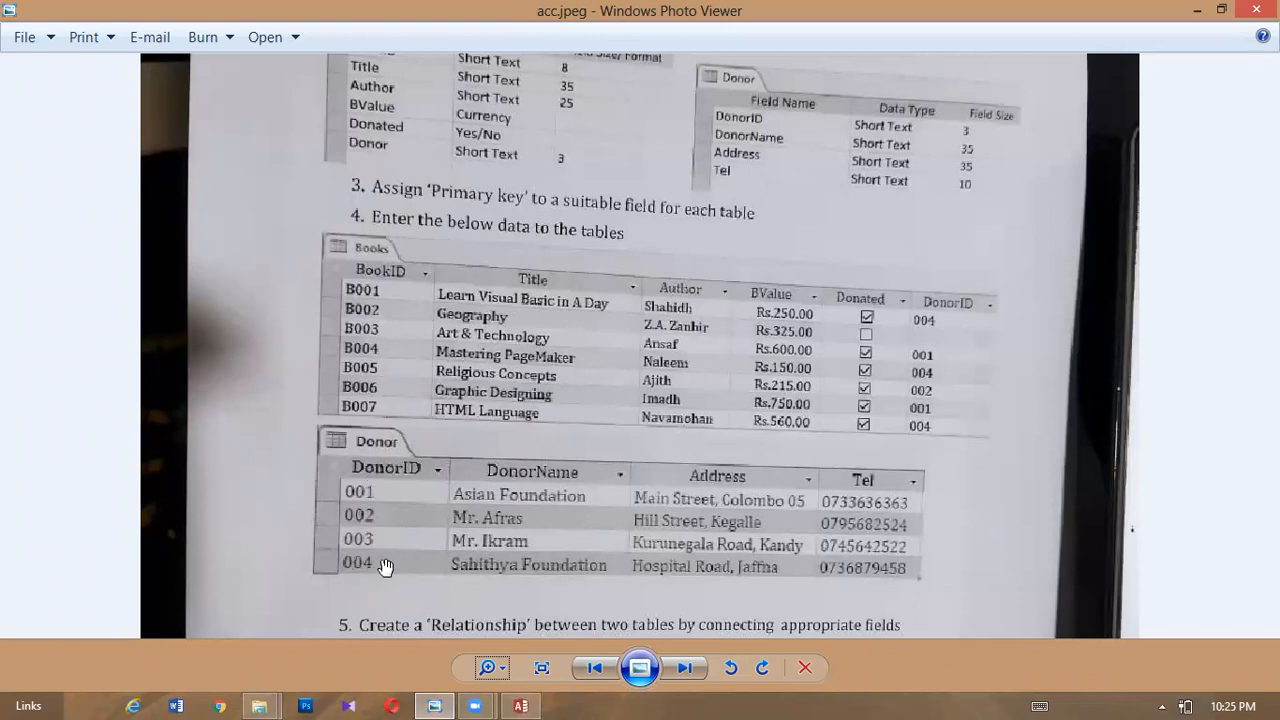
pyautogui.click(1192, 12)
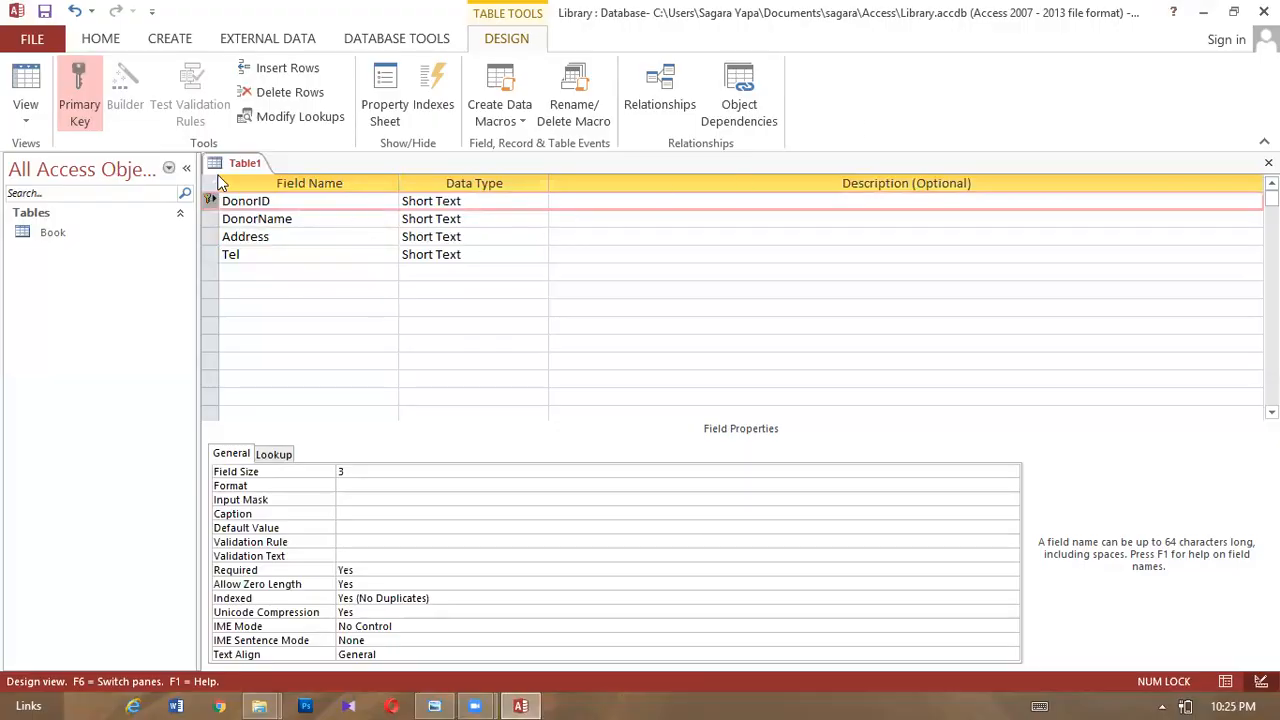
# - Save the new table as 'Donor' and close its design view
pyautogui.rightClick(220, 165)
pyautogui.click(240, 177)
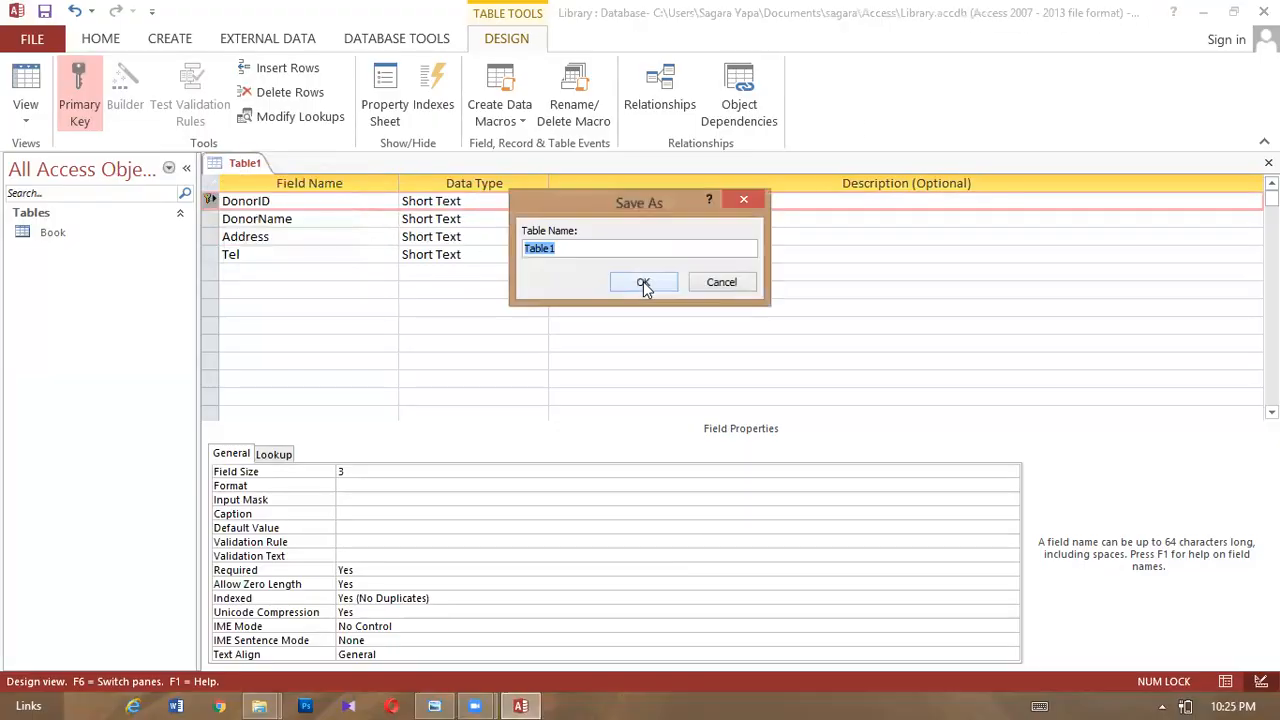
pyautogui.press('BackSpace')
pyautogui.write('Donor')
pyautogui.click(665, 282)
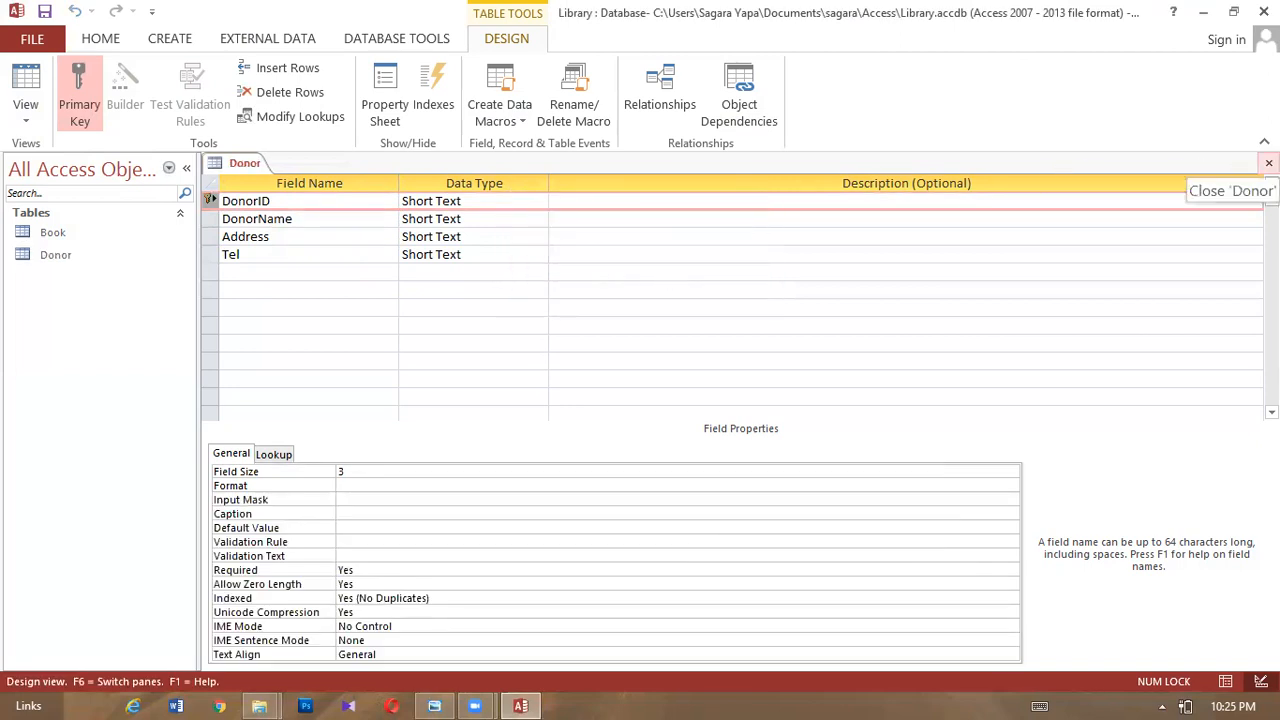
pyautogui.click(1268, 163)
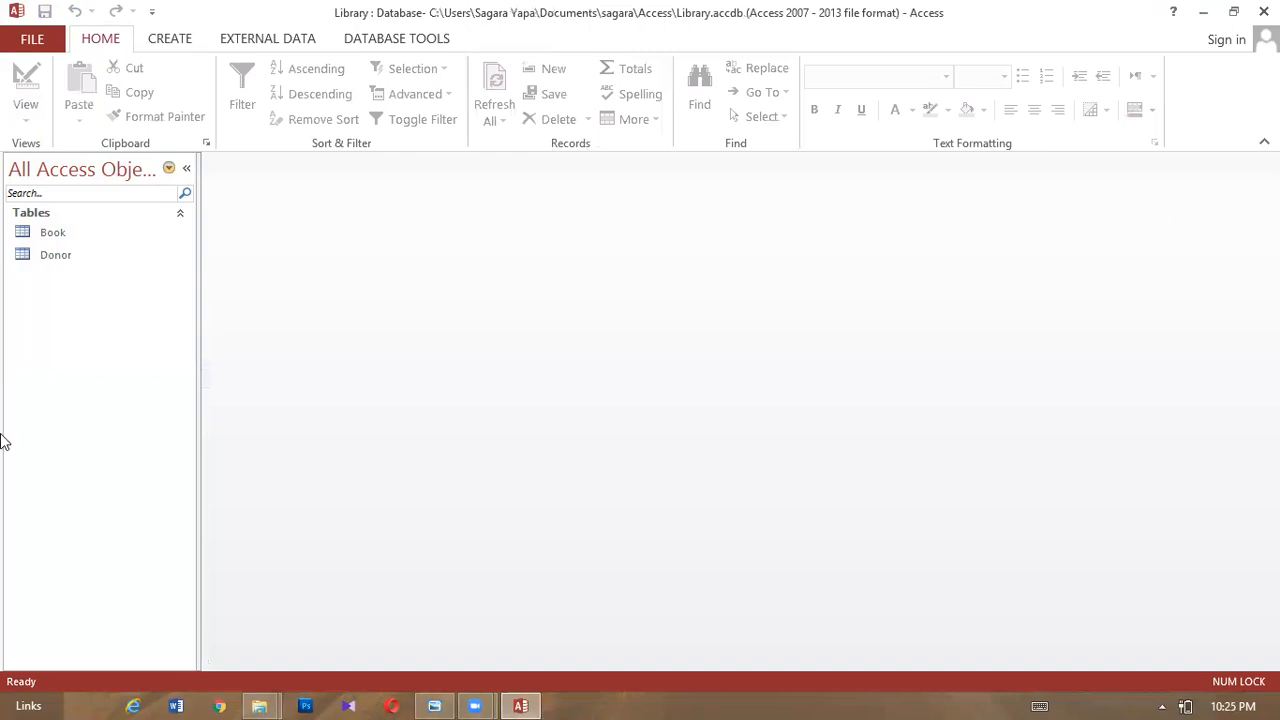
# - Open the Book and Donor tables as datasheets, bringing Book to the front
pyautogui.click(30, 236)
pyautogui.click(66, 255)
pyautogui.click(64, 236)
pyautogui.click(60, 254)
pyautogui.click(79, 232)
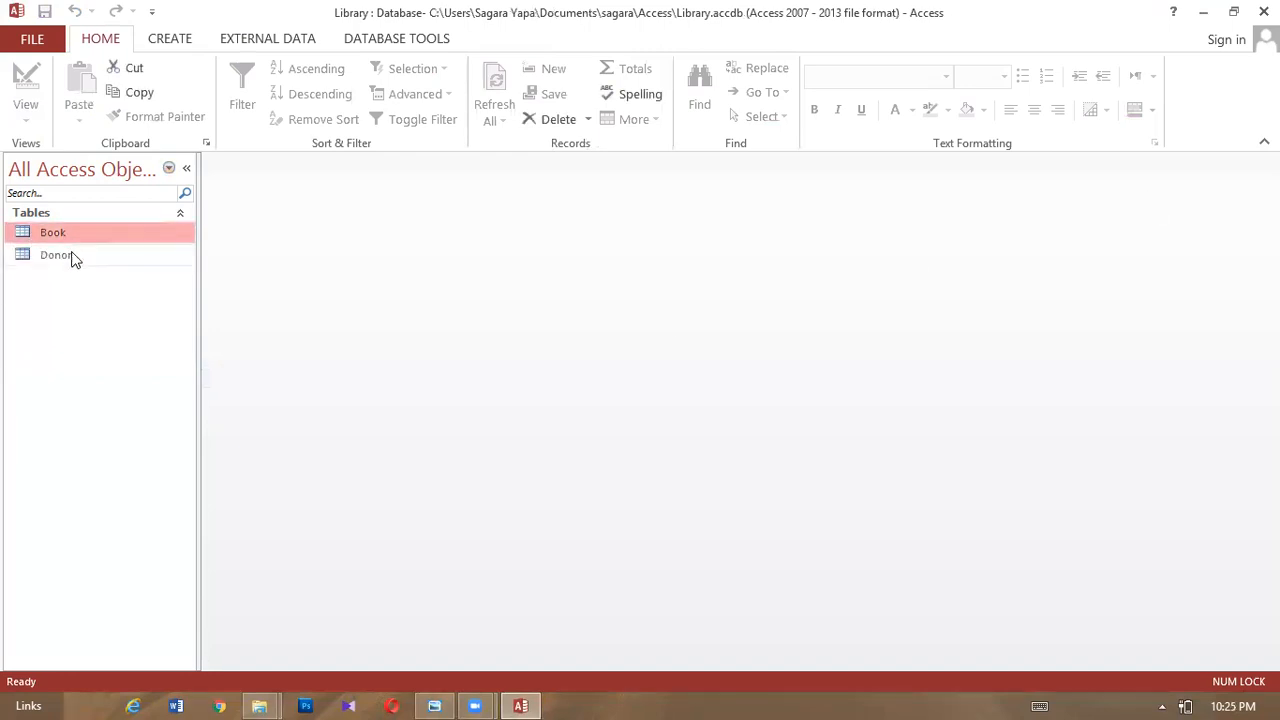
pyautogui.click(79, 254)
pyautogui.doubleClick(72, 235)
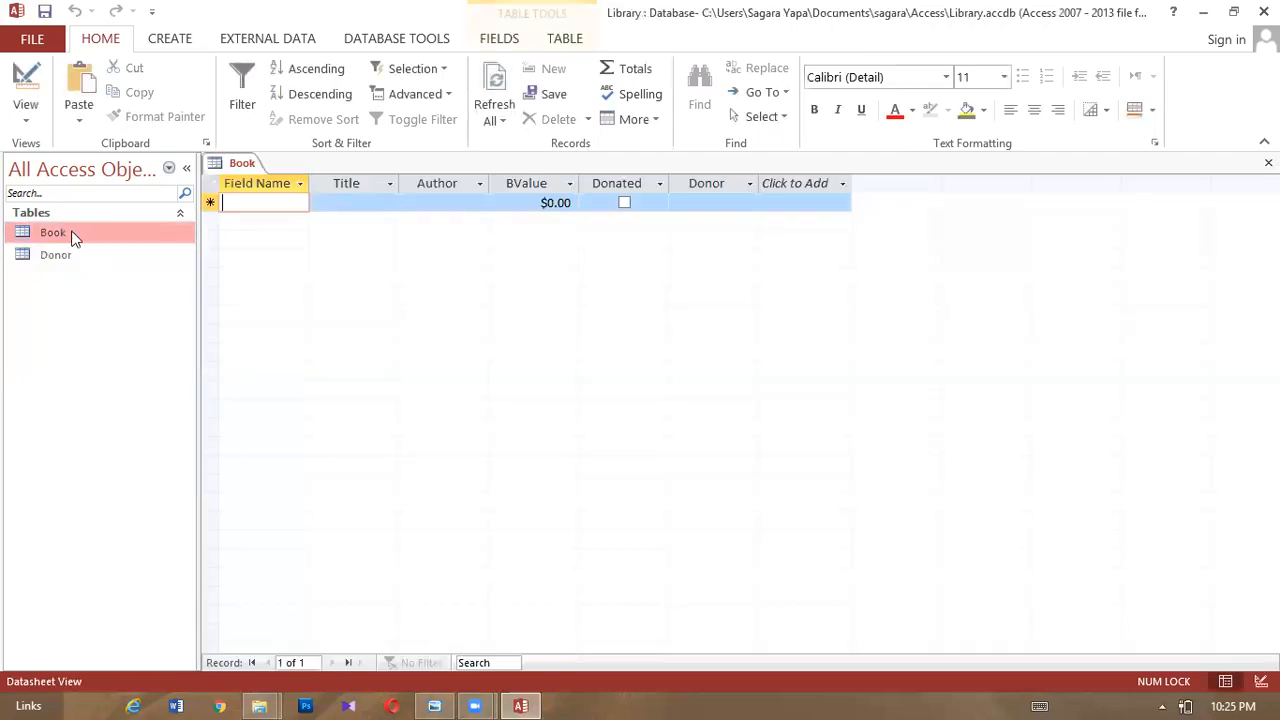
pyautogui.doubleClick(60, 254)
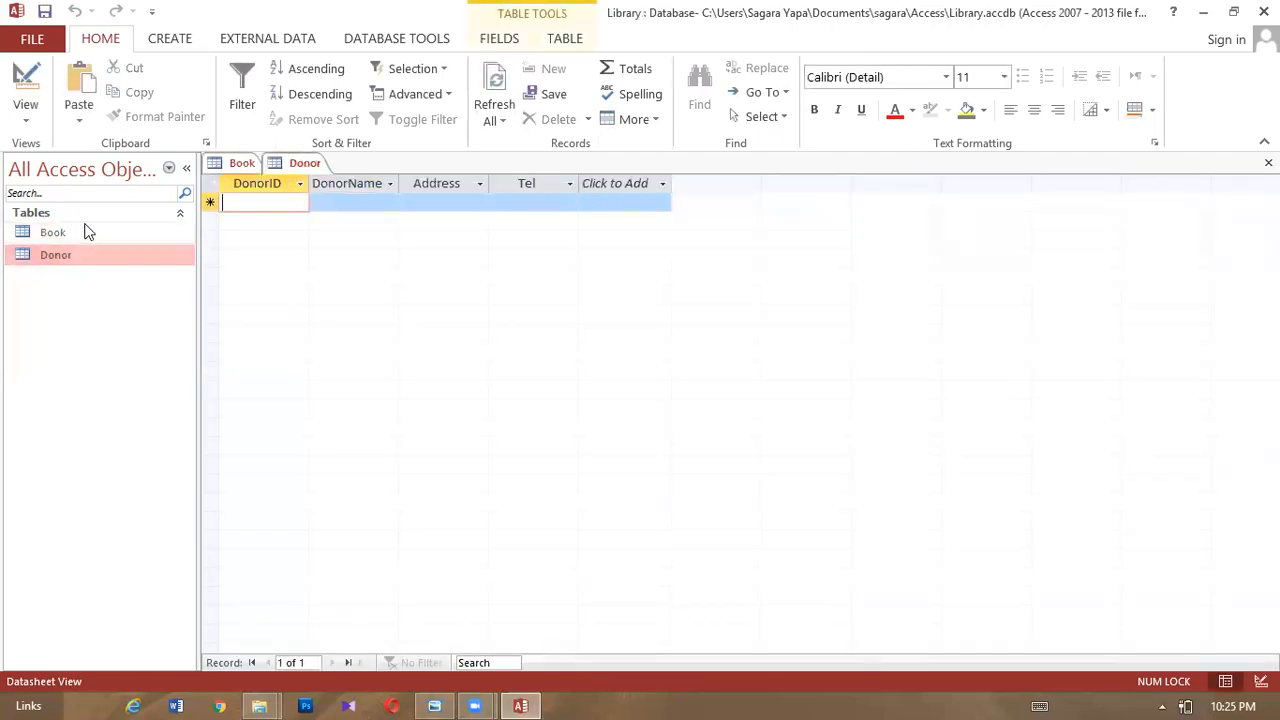
pyautogui.click(84, 232)
pyautogui.doubleClick(84, 232)
pyautogui.doubleClick(88, 254)
pyautogui.doubleClick(90, 232)
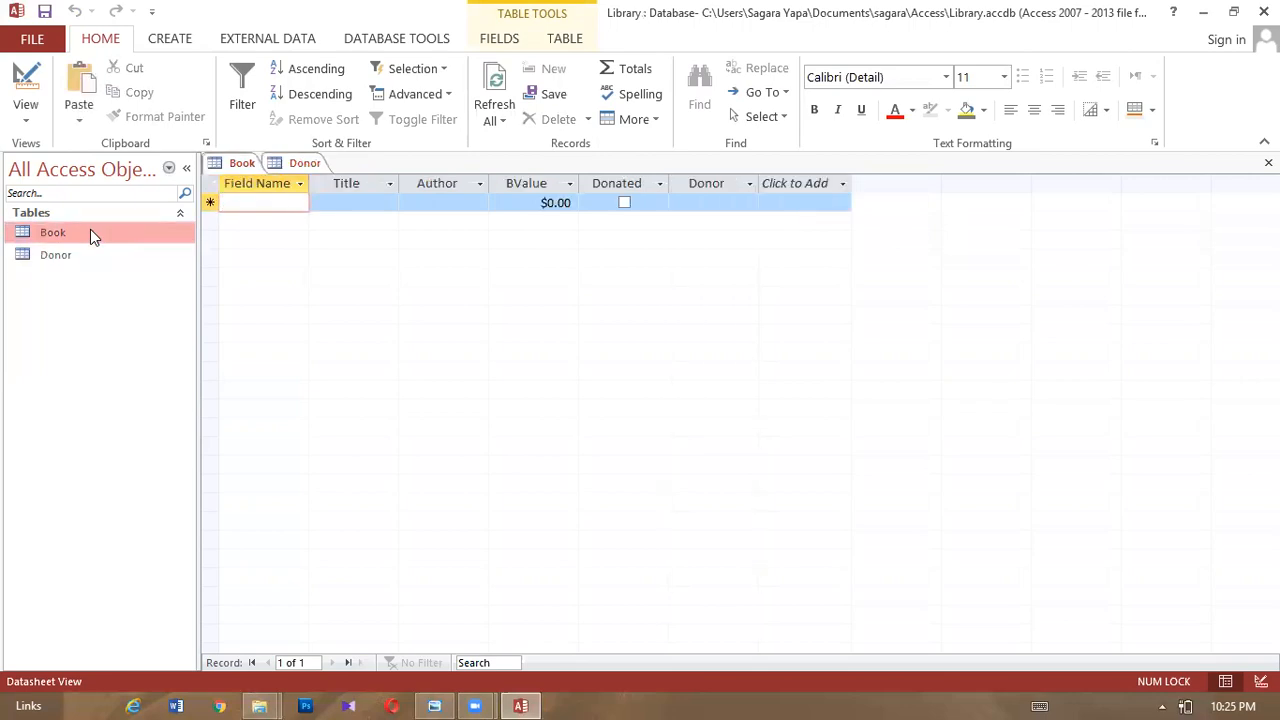
# - Enter book B001: title 'Learn Visual Basic…Day', the author's name, value 250, donor code 004
pyautogui.write('b')
pyautogui.press('BackSpace')
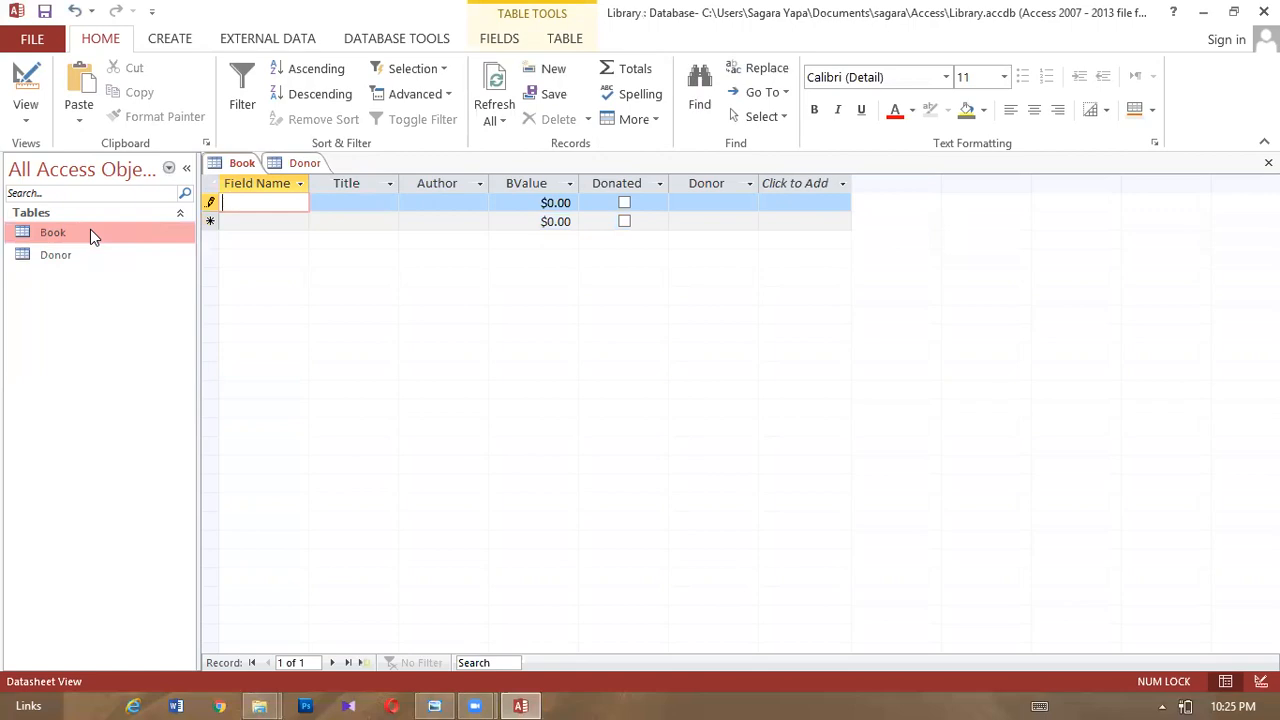
pyautogui.write('B001')
pyautogui.press('Tab')
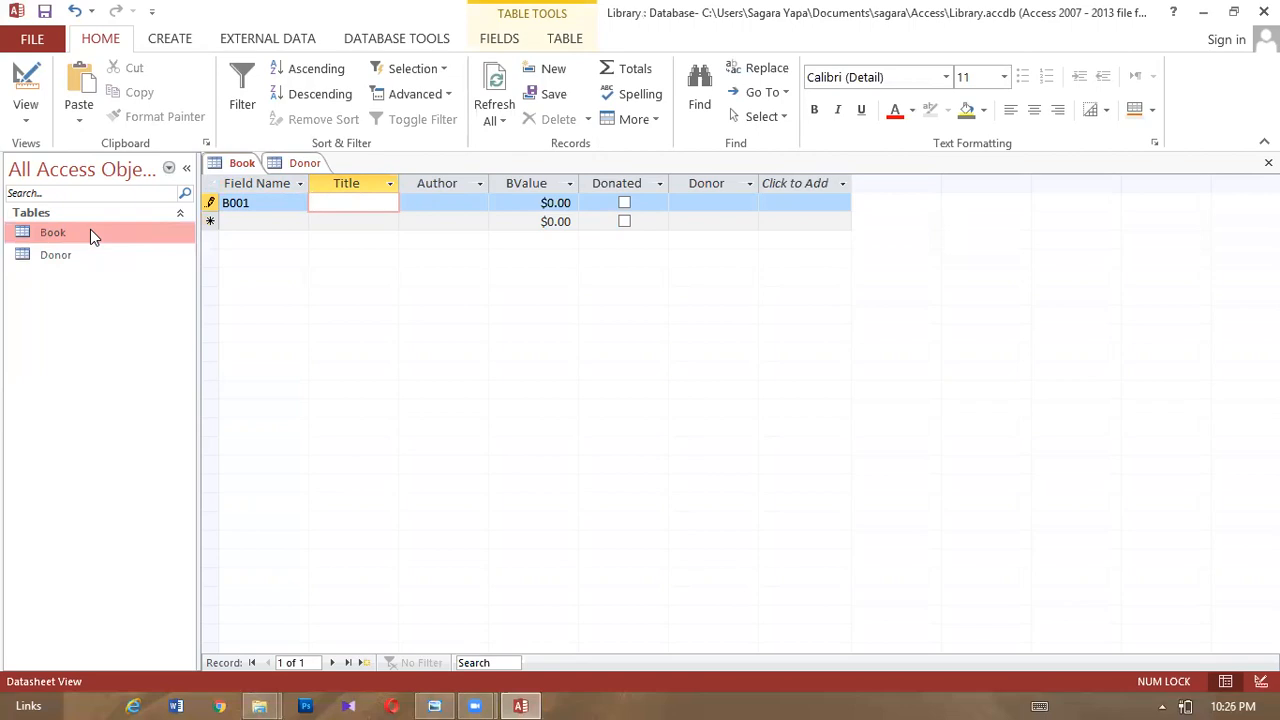
pyautogui.write('L')
pyautogui.write('ear')
pyautogui.write('n ')
pyautogui.write('Vis')
pyautogui.write('ual')
pyautogui.write(' Bas')
pyautogui.write('ic')
pyautogui.write('Day')
pyautogui.press('Tab')
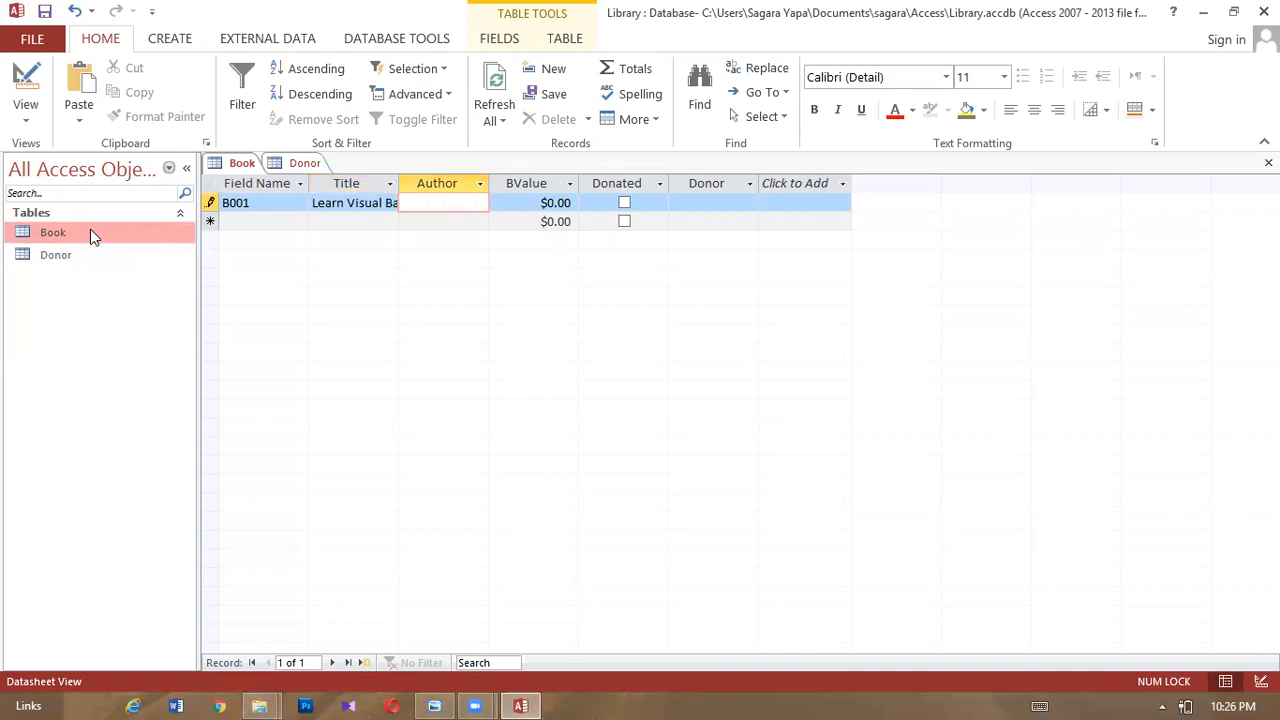
pyautogui.write('Shahidh')
pyautogui.press('Tab')
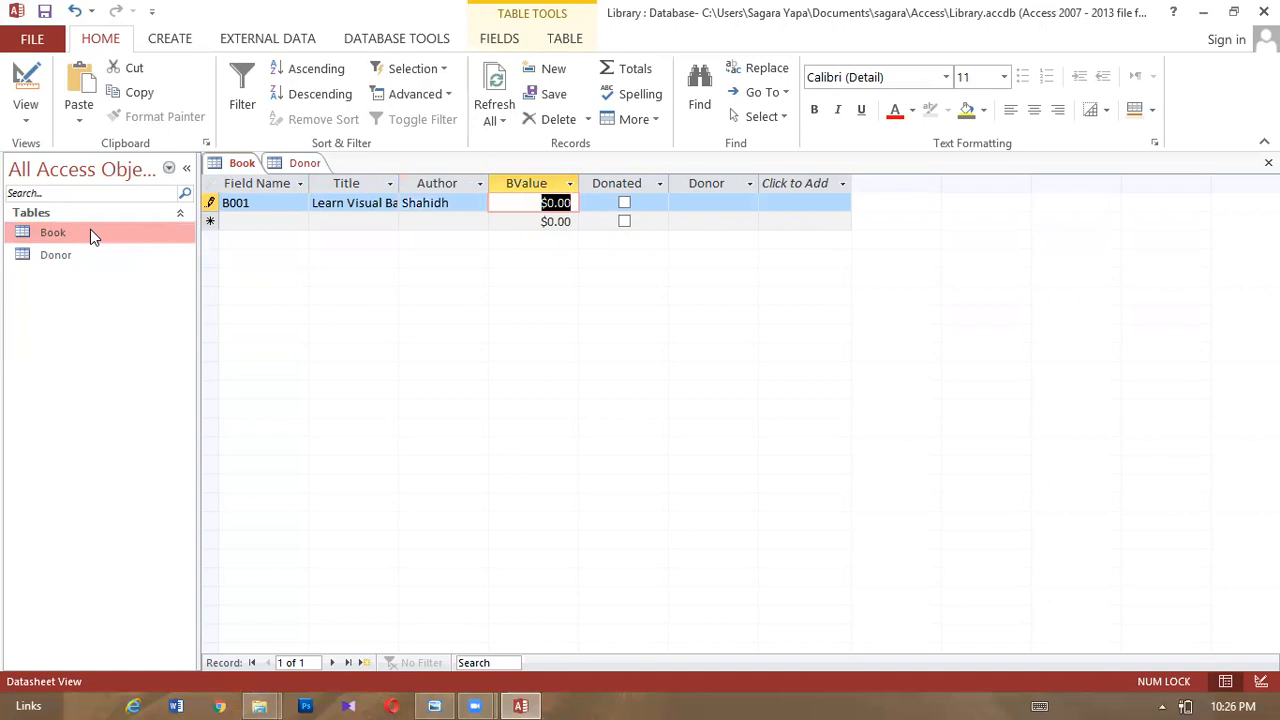
pyautogui.write('250')
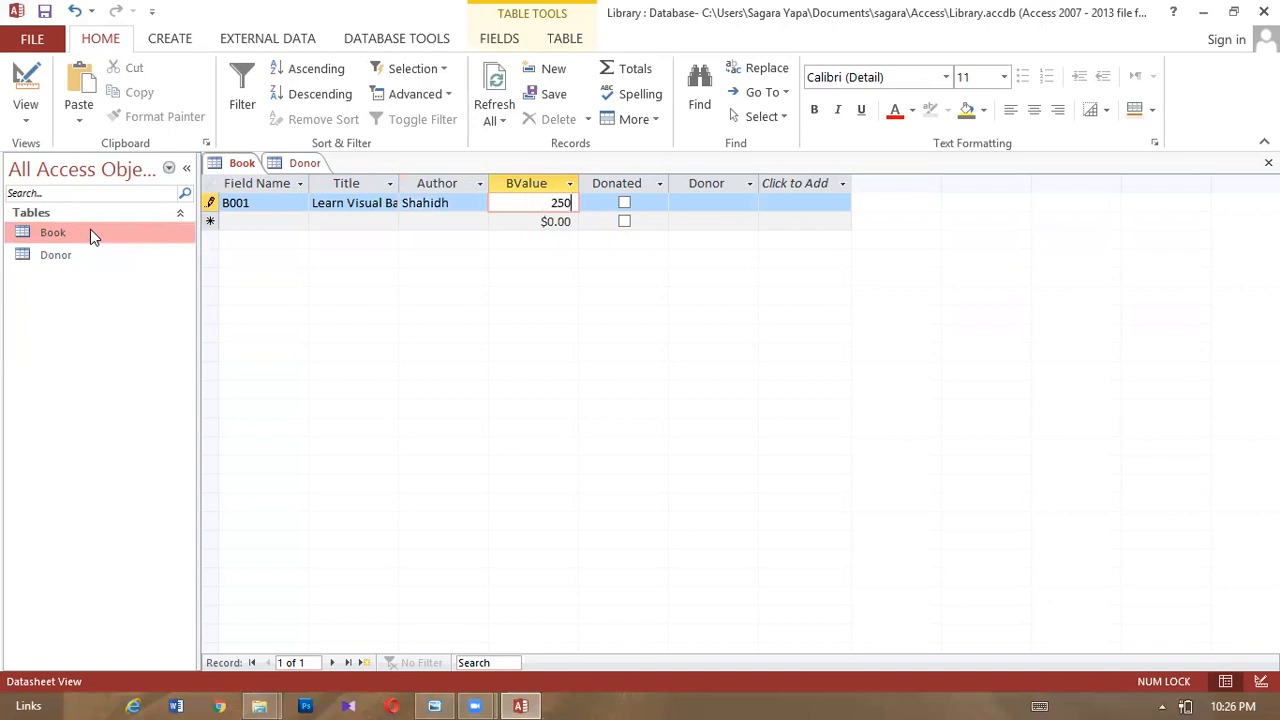
pyautogui.press('Tab')
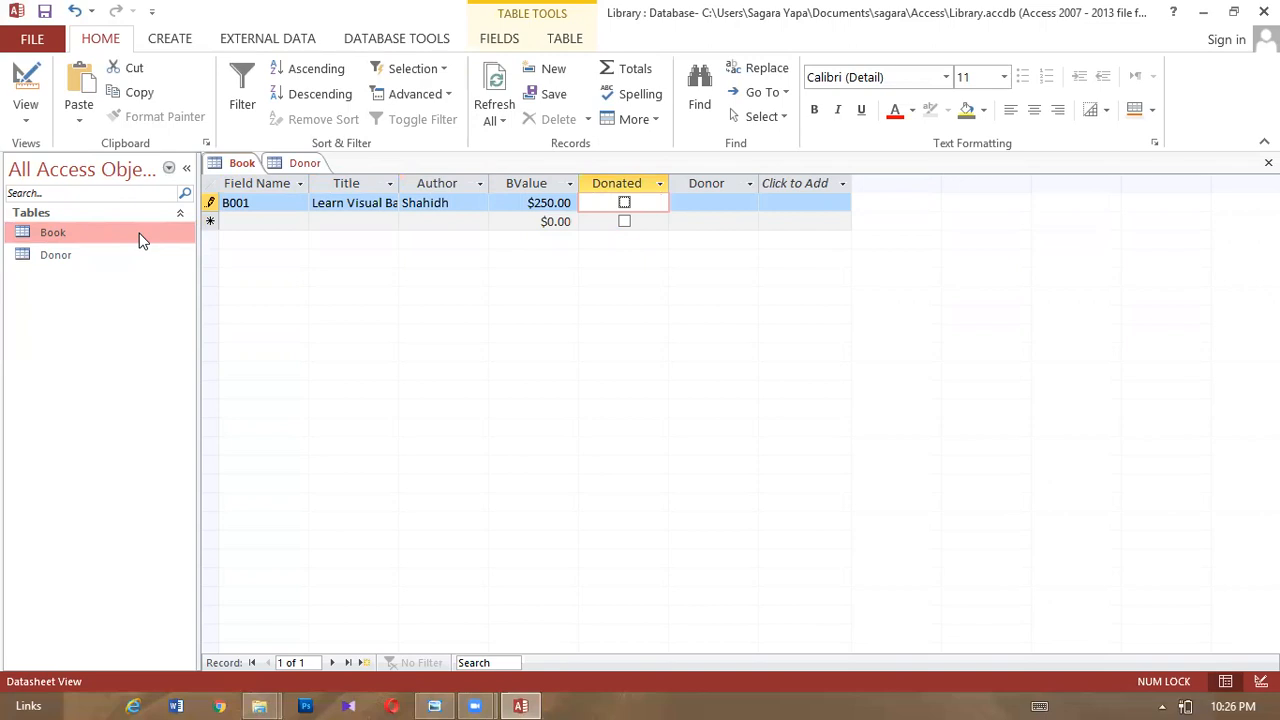
pyautogui.click(706, 202)
pyautogui.write('004')
pyautogui.press('Tab')
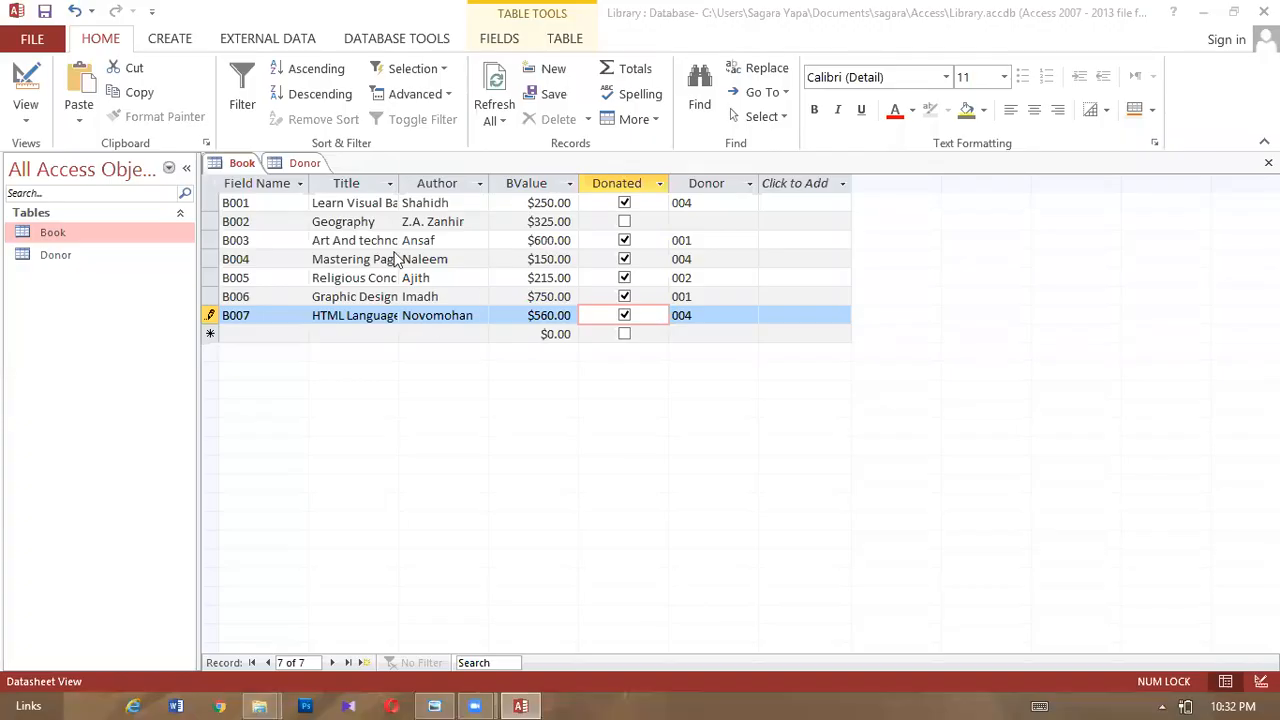
# - Add donor 001, Asin Foundation, with its street address and phone number, then close Donor
pyautogui.click(297, 166)
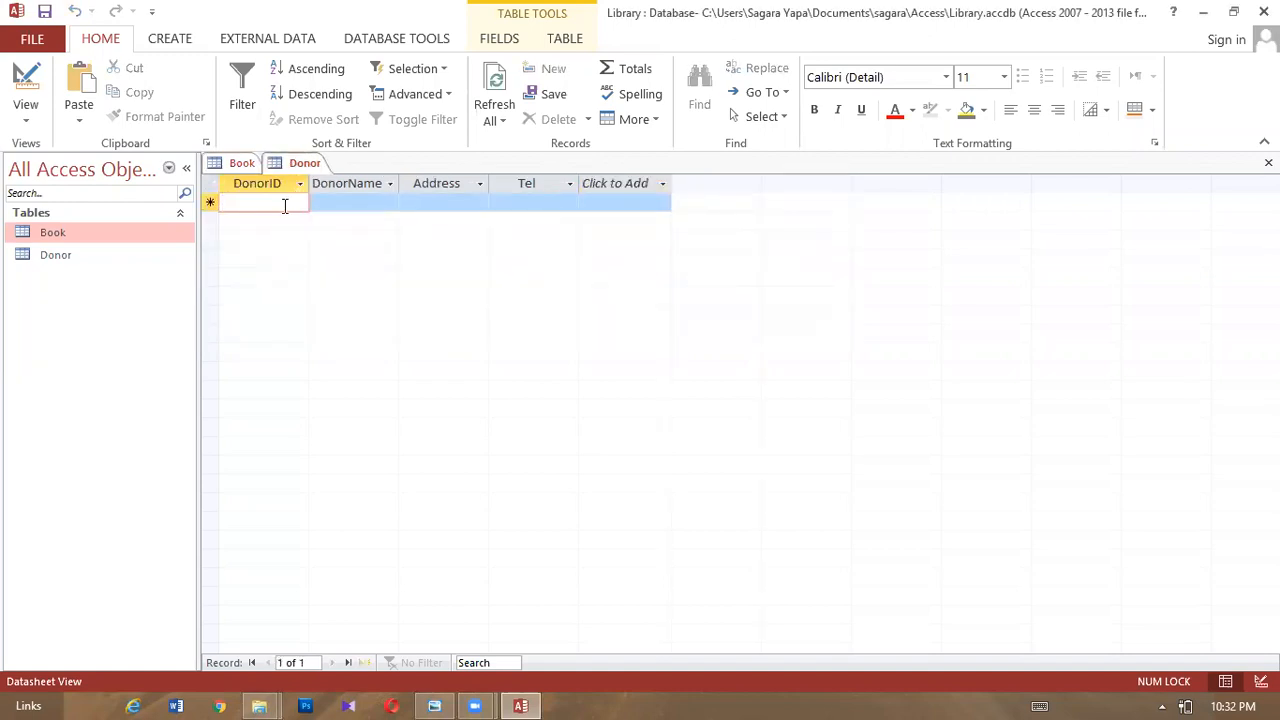
pyautogui.write('001')
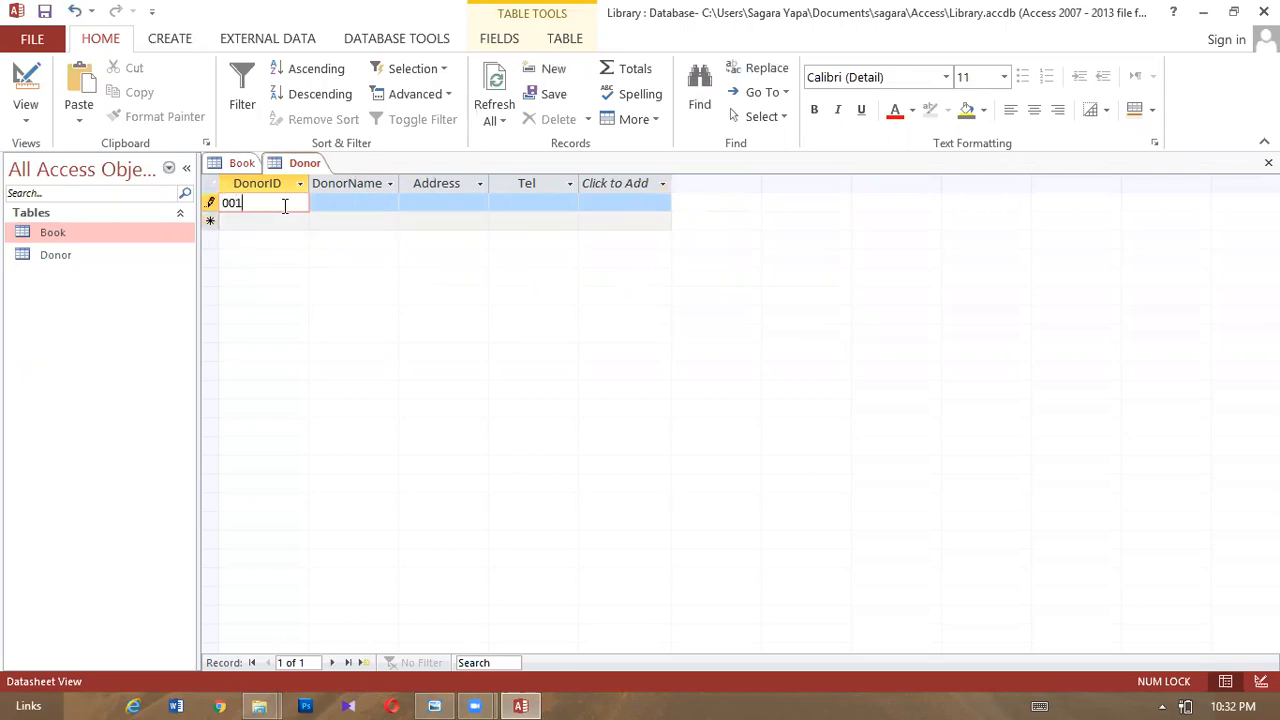
pyautogui.press('Tab')
pyautogui.write('Asi')
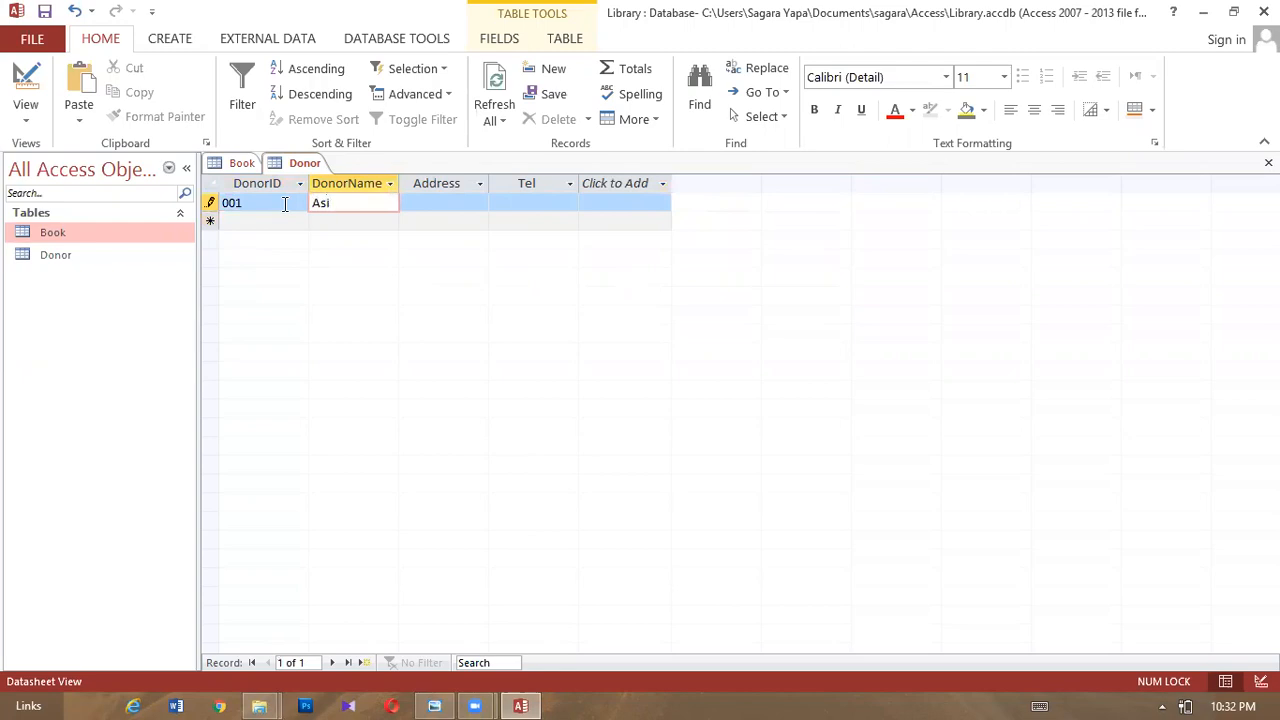
pyautogui.write('n Foundation')
pyautogui.press('Tab')
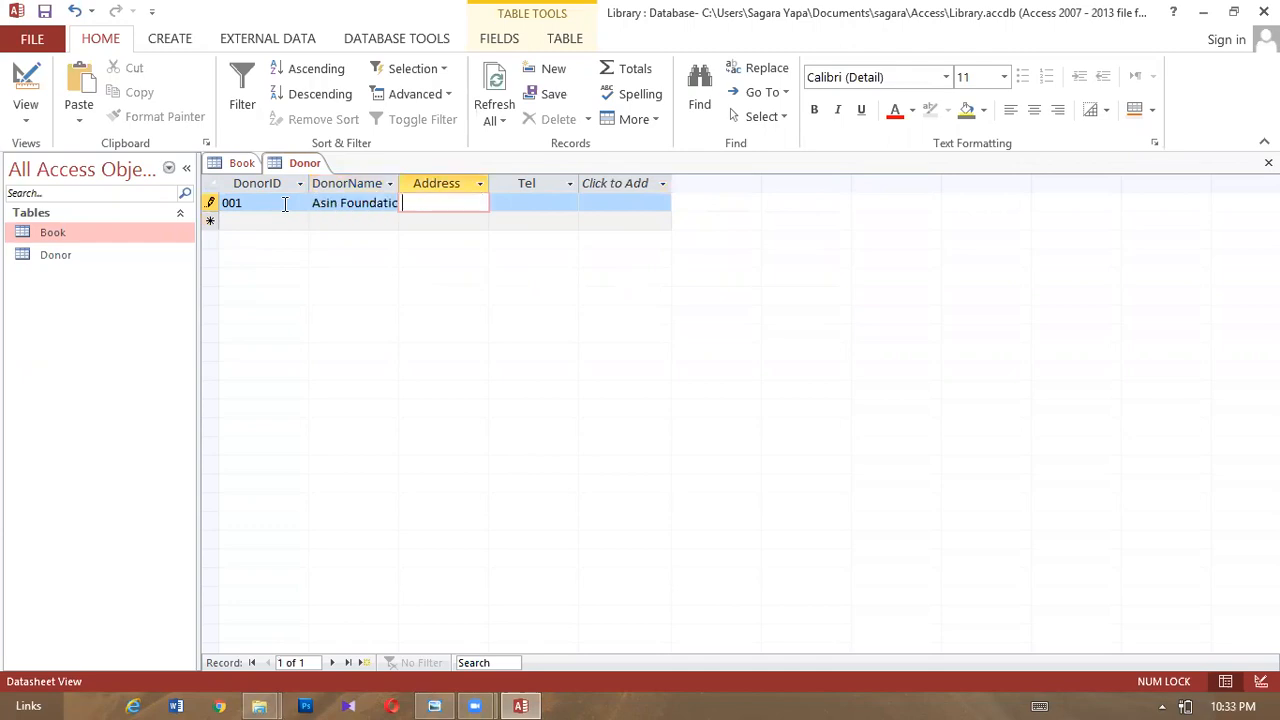
pyautogui.write('Main s')
pyautogui.write('teert')
pyautogui.press('BackSpace')
pyautogui.press('BackSpace')
pyautogui.press('BackSpace')
pyautogui.press('BackSpace')
pyautogui.write('reet, colombo 05')
pyautogui.press('Tab')
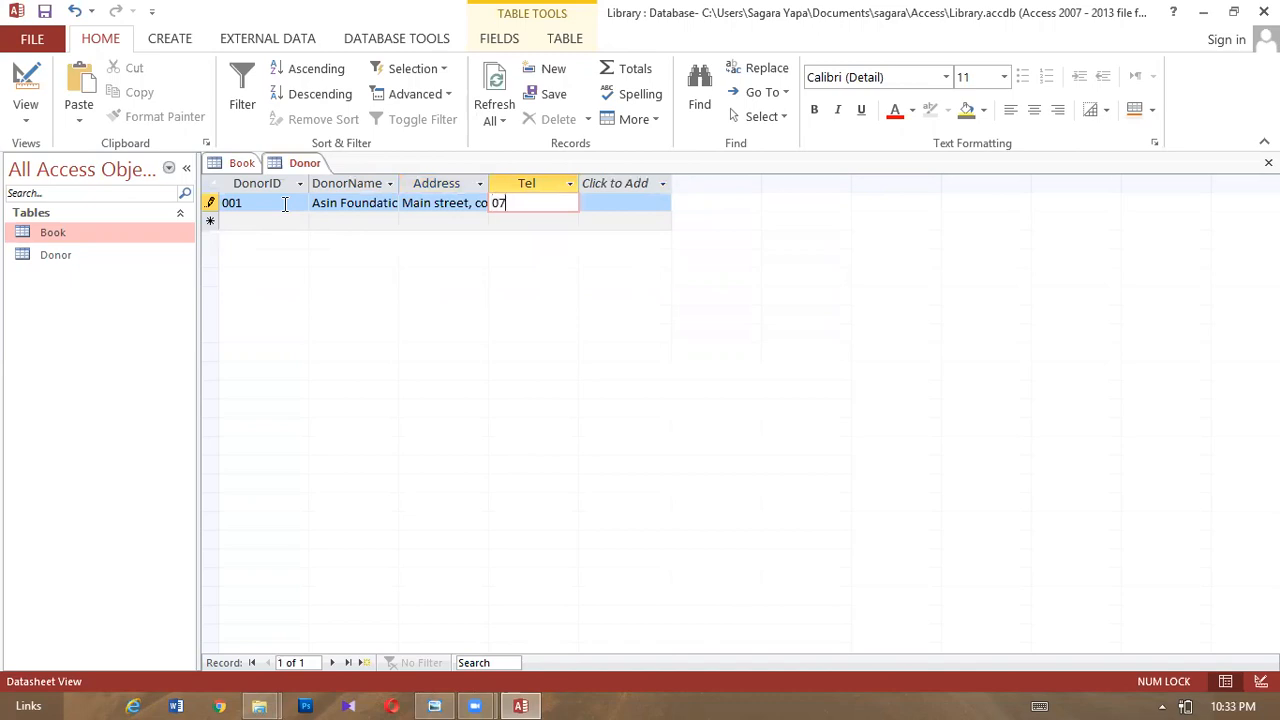
pyautogui.press('Tab')
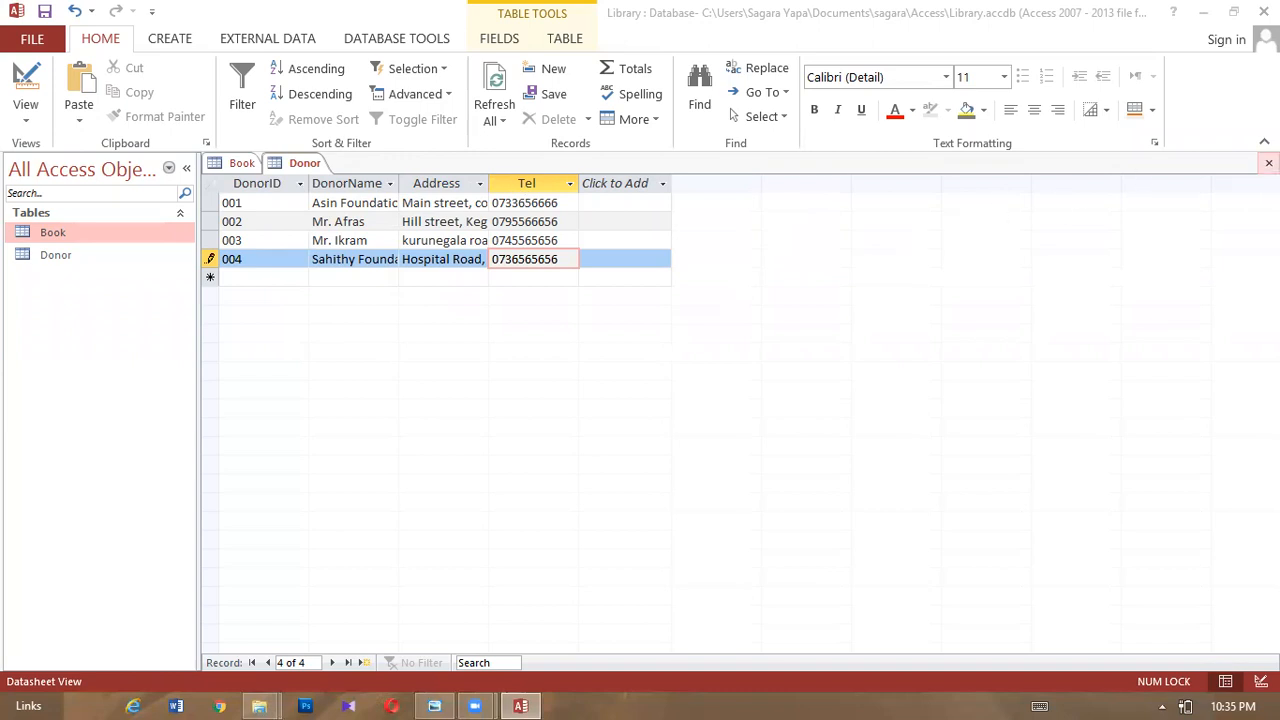
pyautogui.click(1268, 162)
# - Close the Book table and reopen both the Book and Donor datasheets
pyautogui.click(1268, 162)
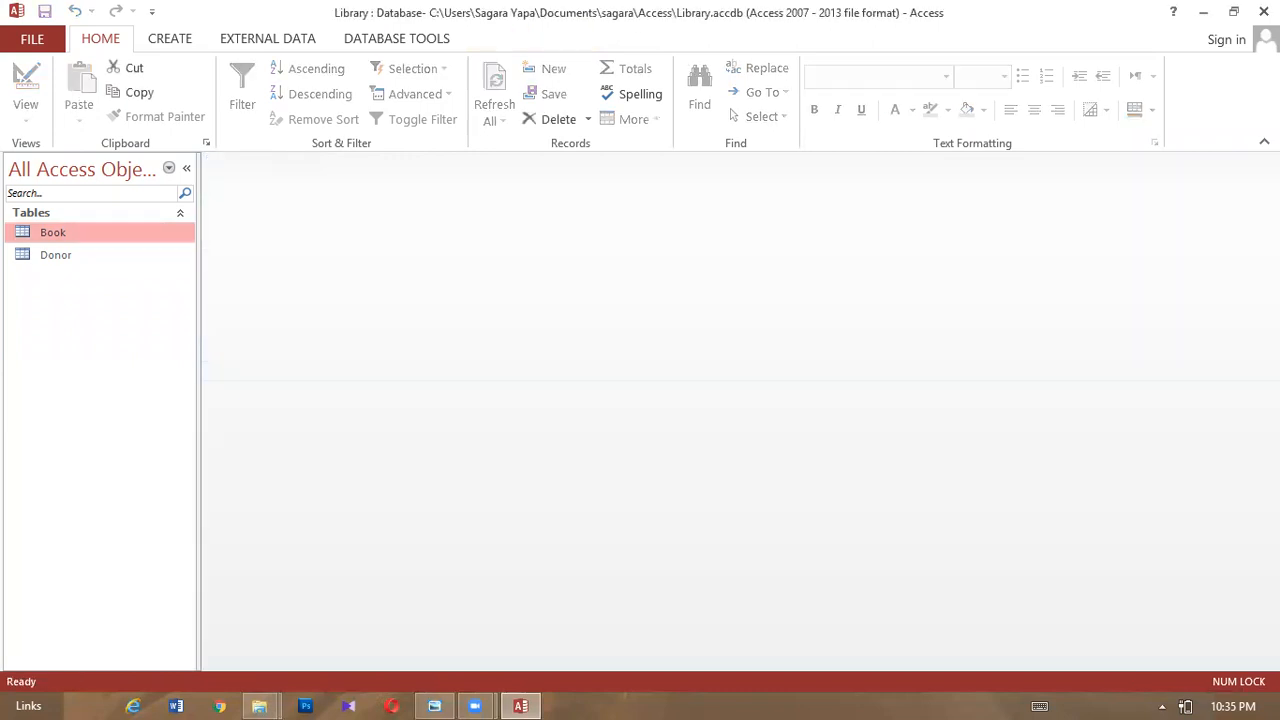
pyautogui.doubleClick(98, 238)
pyautogui.doubleClick(93, 253)
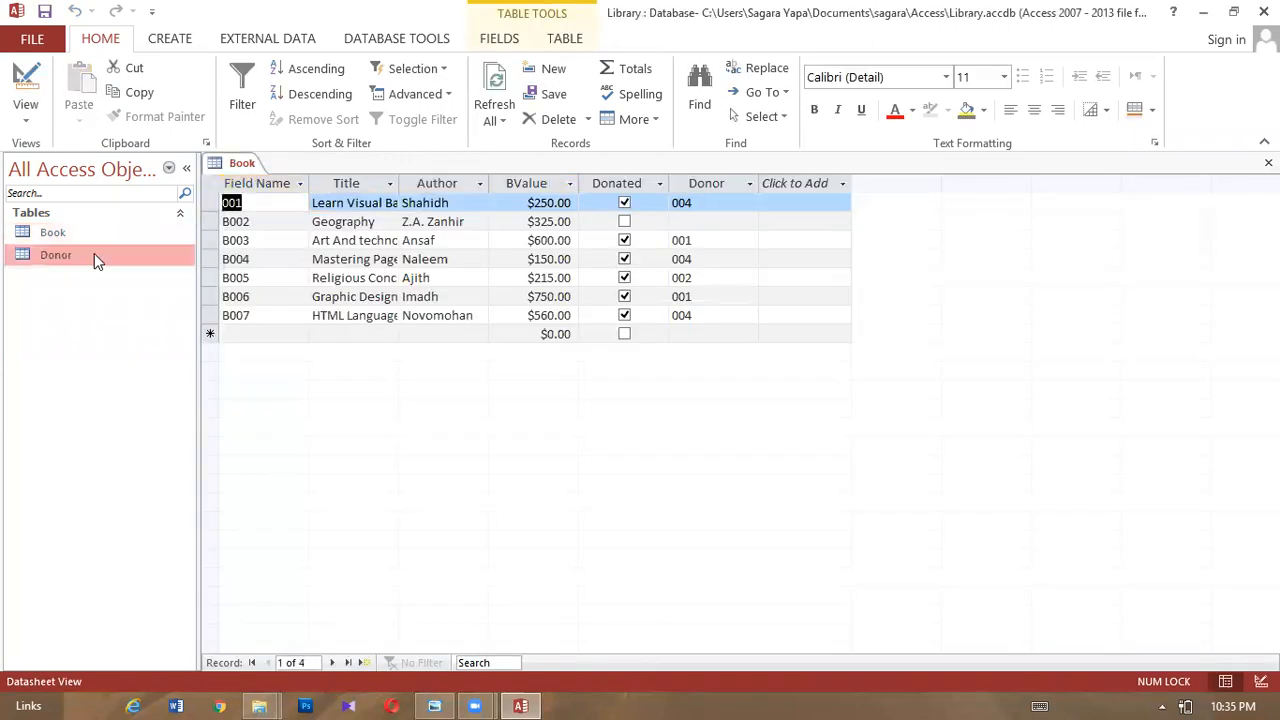
# - Widen Donor's Address and DonorName columns, save that layout, and close both tables
pyautogui.moveTo(489, 179); pyautogui.dragTo(600, 183)
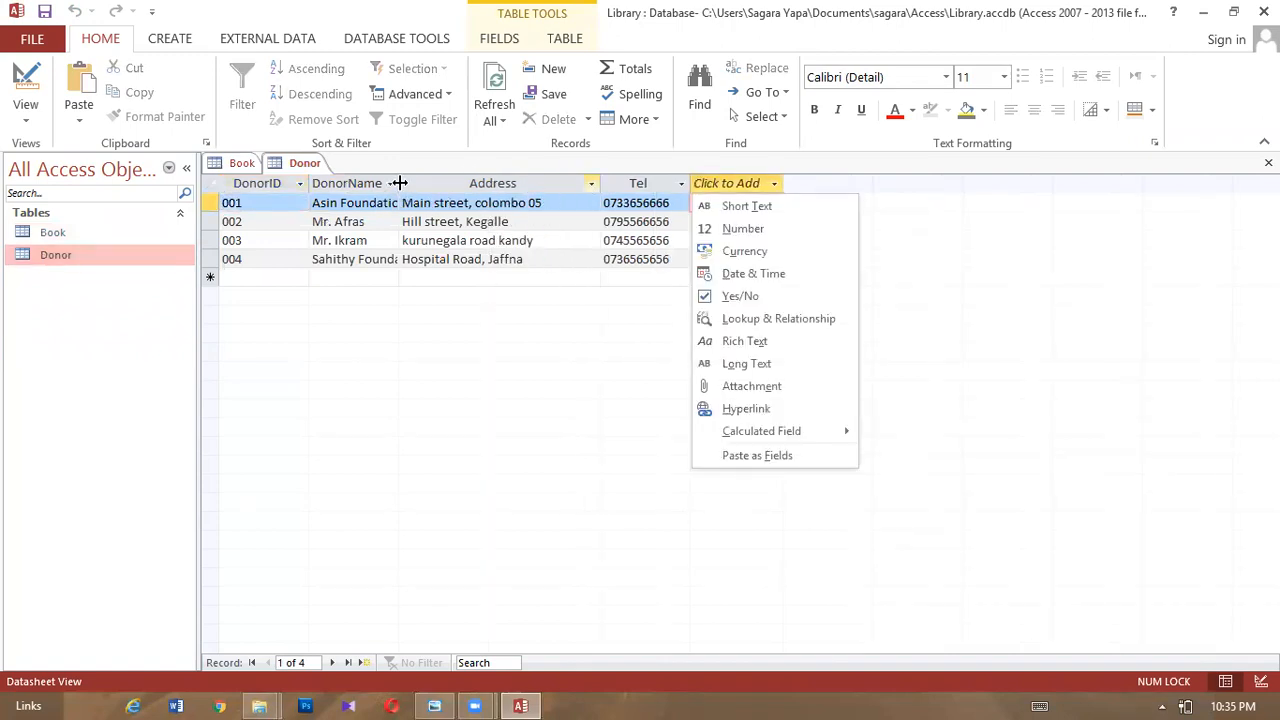
pyautogui.click(398, 184)
pyautogui.moveTo(398, 184); pyautogui.dragTo(474, 190)
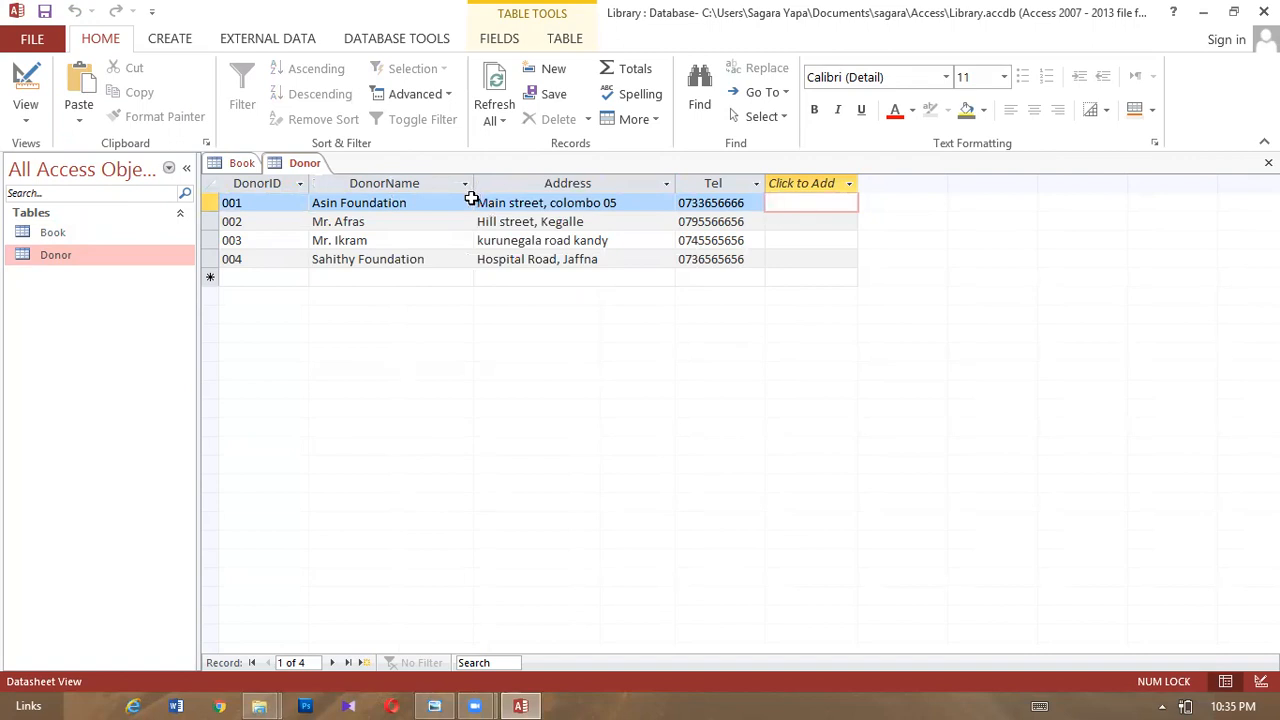
pyautogui.moveTo(452, 698)
pyautogui.click(1268, 162)
pyautogui.click(570, 407)
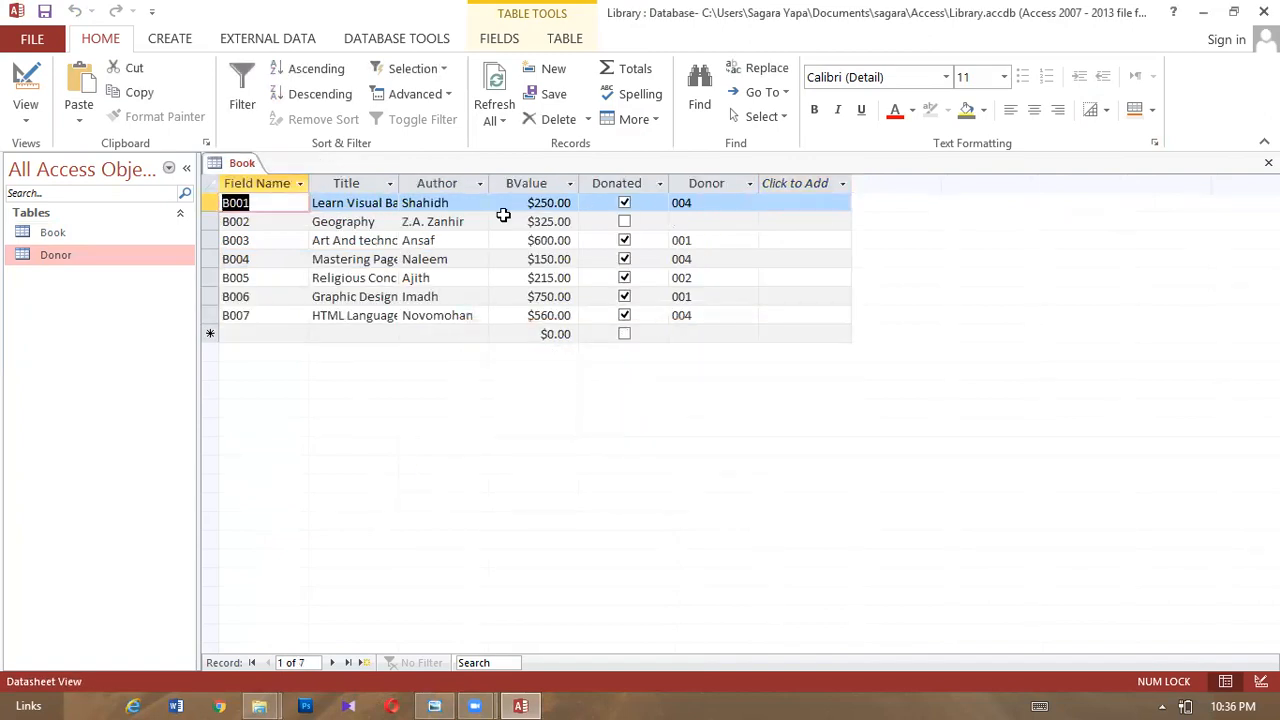
pyautogui.click(1268, 162)
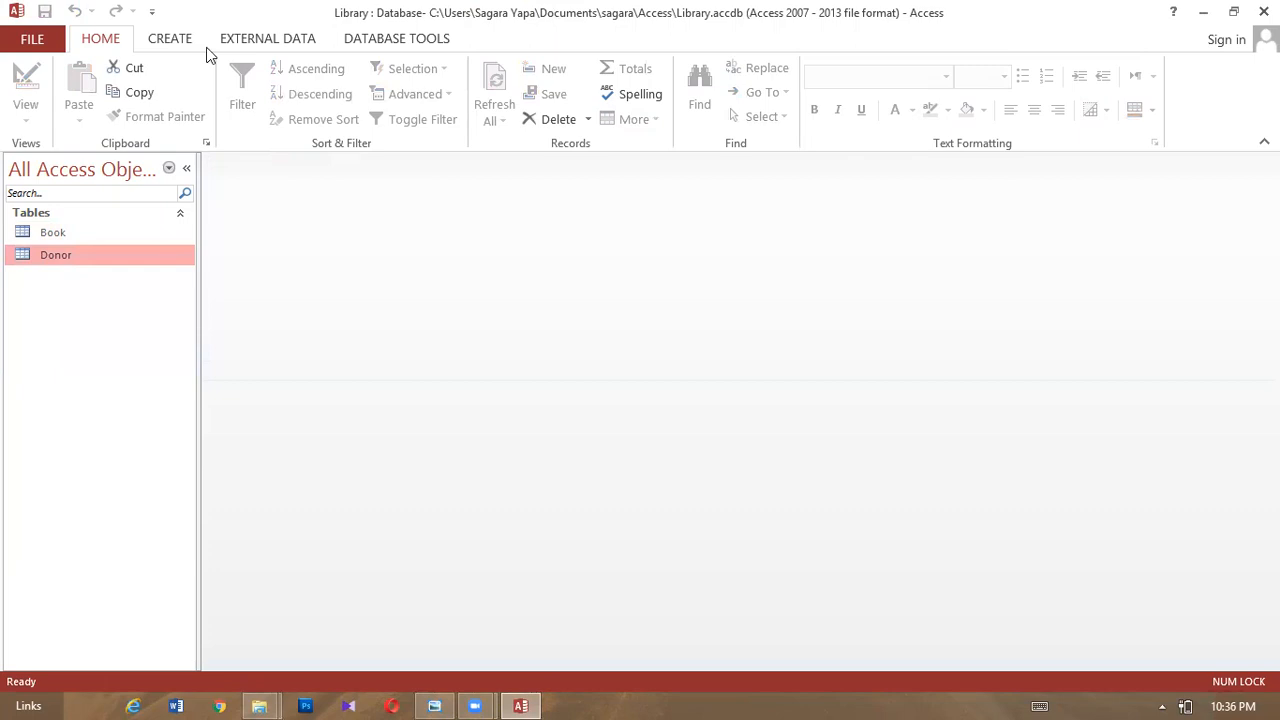
# - Add the Book and Donor tables to the Relationships window
pyautogui.scroll(-1, 540, 108)
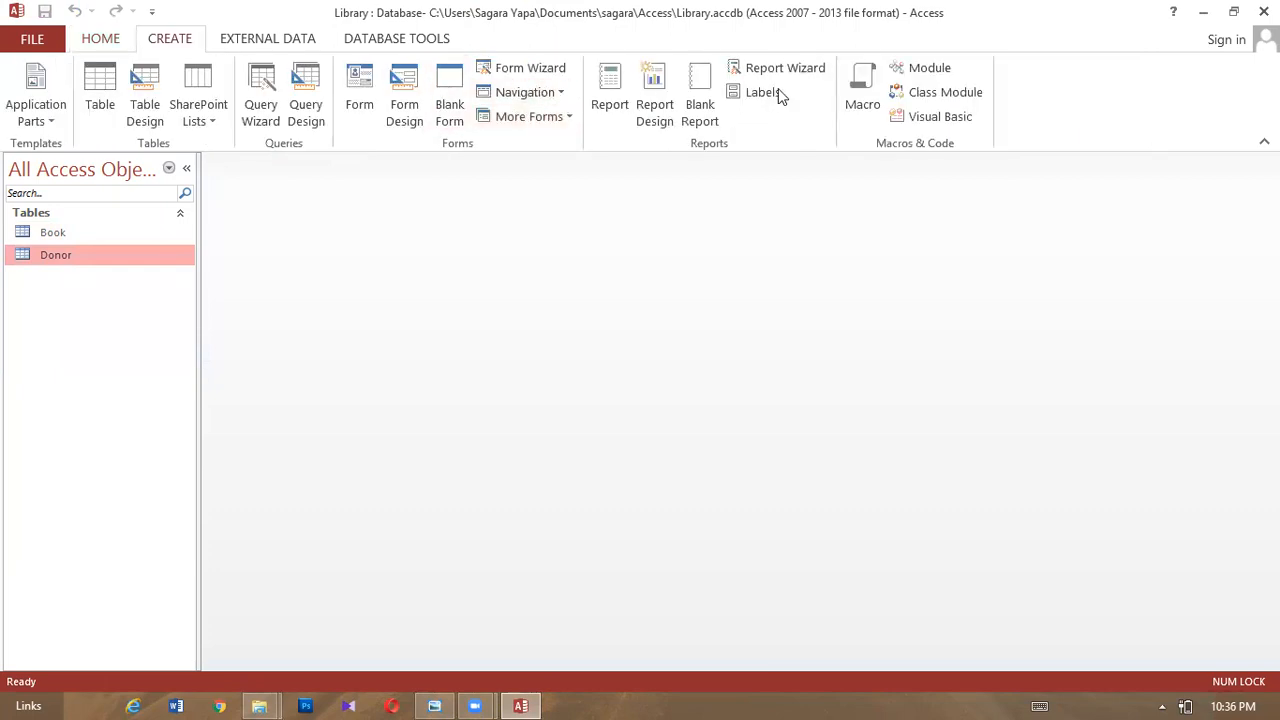
pyautogui.click(378, 42)
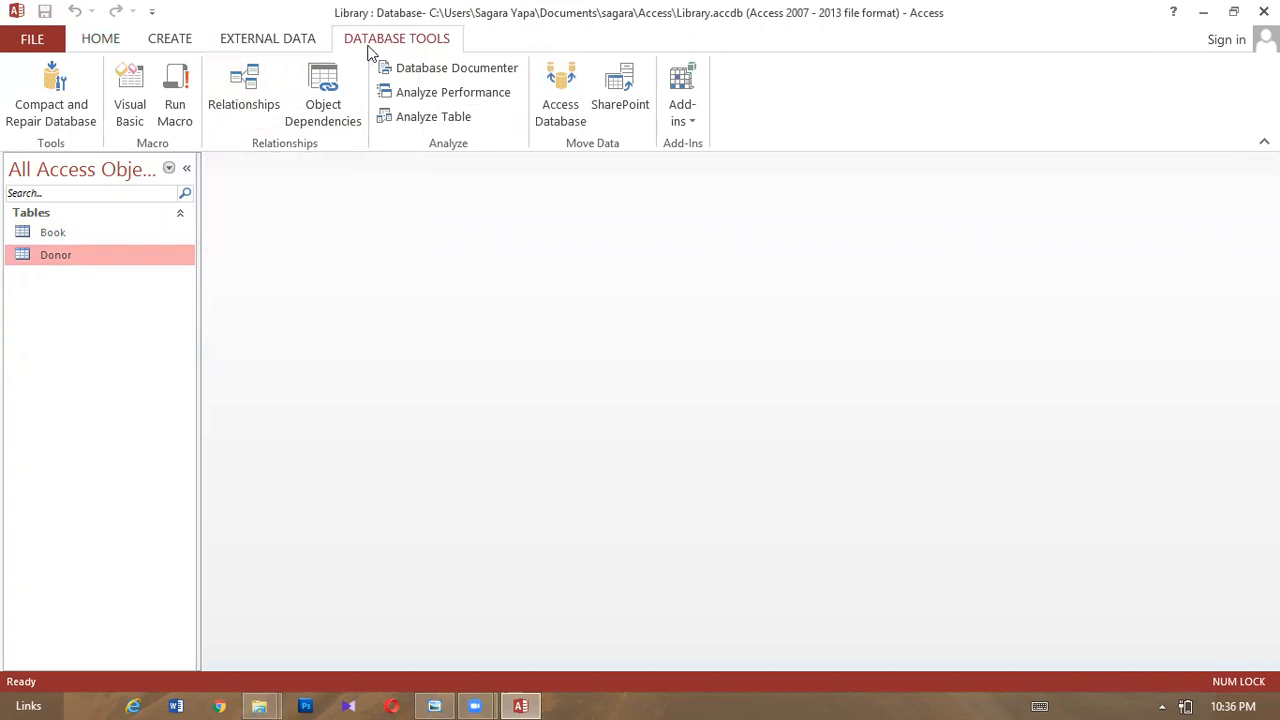
pyautogui.click(246, 98)
pyautogui.click(595, 211)
pyautogui.keyDown('shift'); pyautogui.click(536, 199); pyautogui.keyUp('shift')
pyautogui.click(667, 404)
pyautogui.click(733, 411)
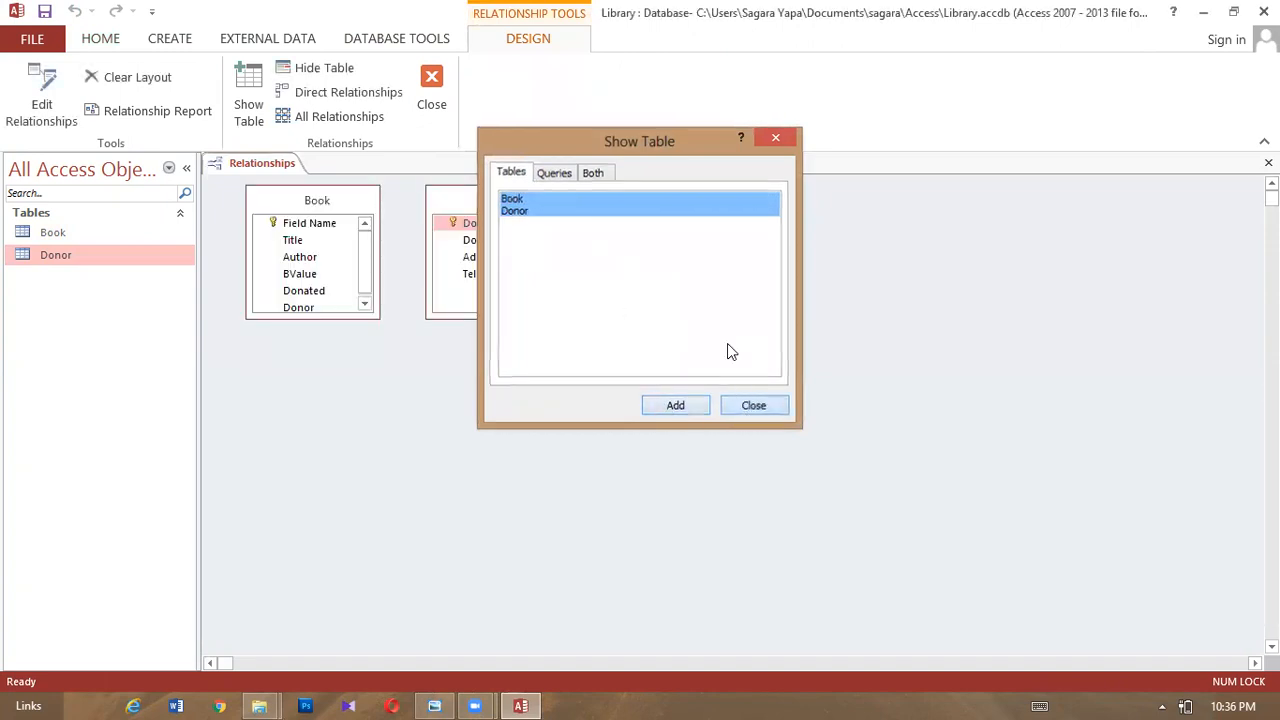
# - Arrange the table boxes and drag Donor's DonorID onto Book's Donor field
pyautogui.click(545, 208)
pyautogui.moveTo(545, 208); pyautogui.dragTo(696, 255)
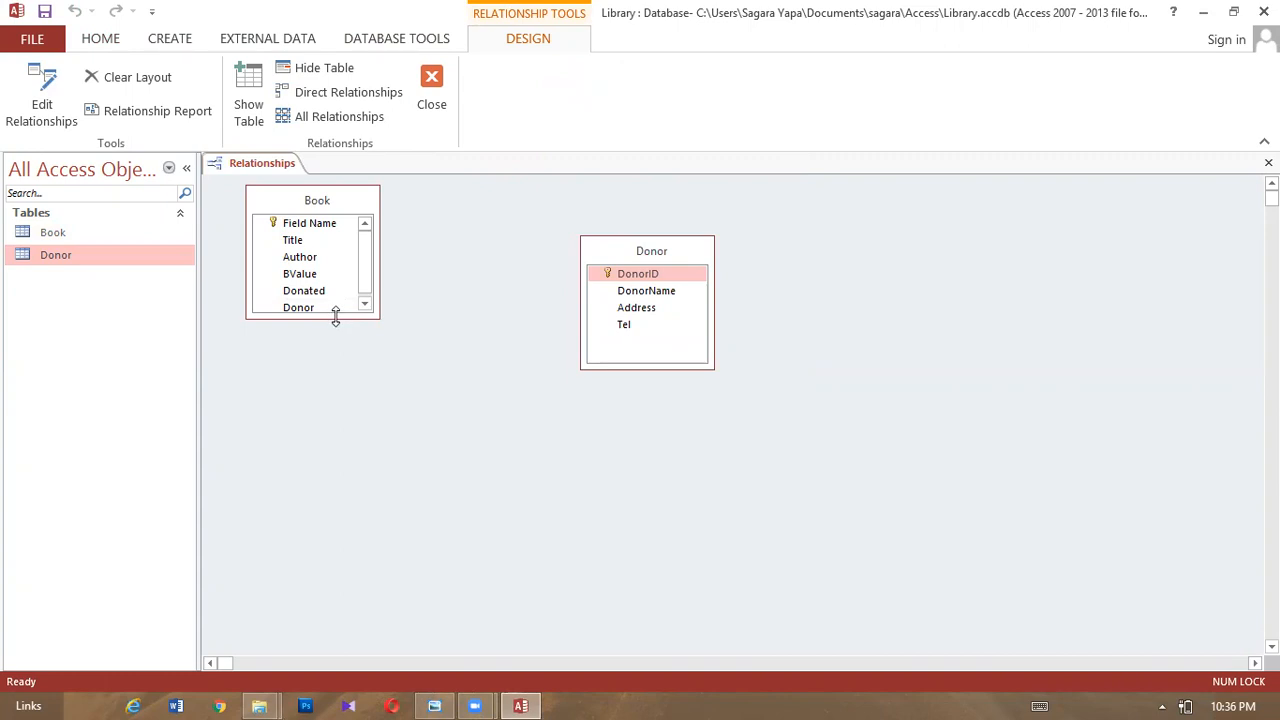
pyautogui.moveTo(335, 316); pyautogui.dragTo(351, 397)
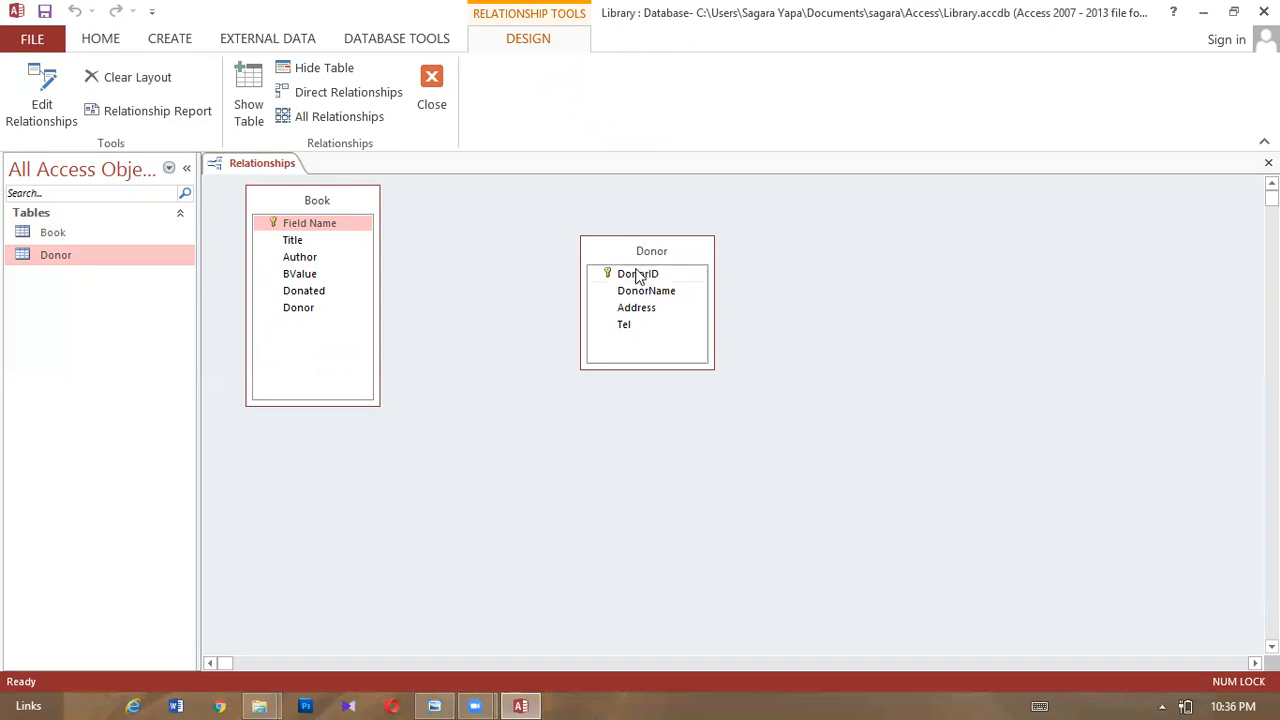
pyautogui.moveTo(638, 277); pyautogui.dragTo(306, 318)
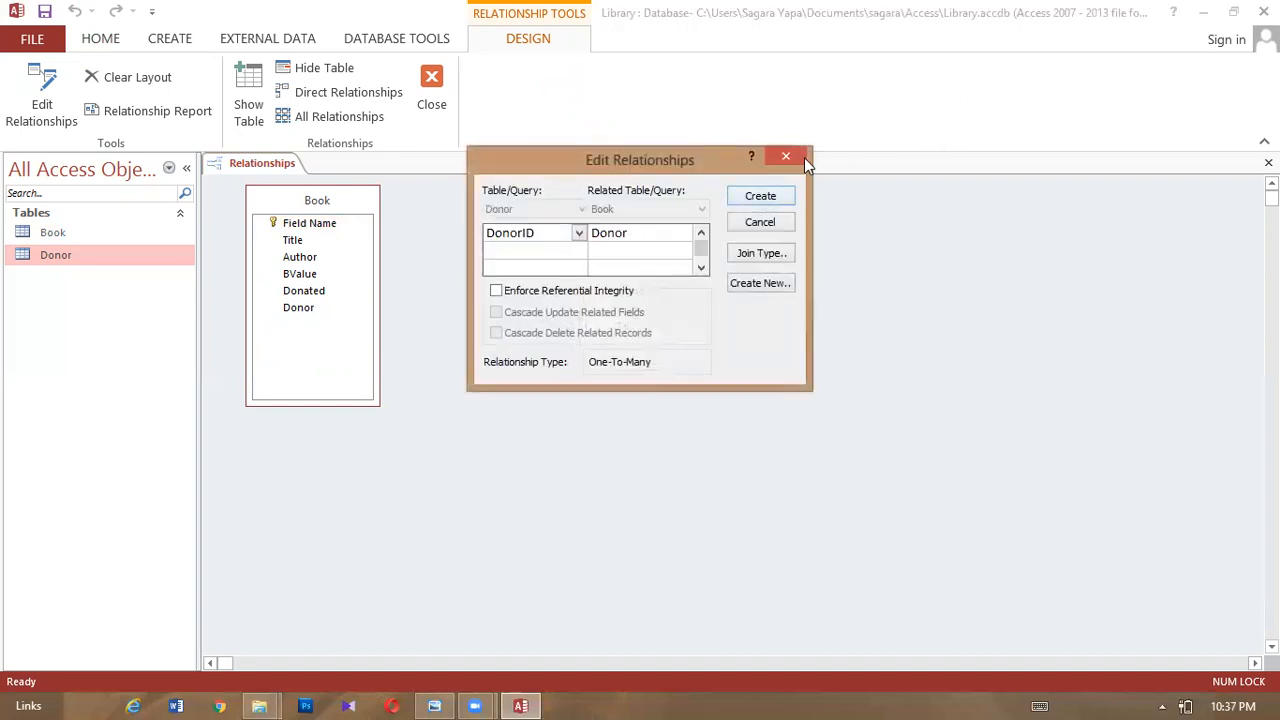
# - Create the one-to-many link with referential integrity, cascade update and cascade delete enabled
pyautogui.click(540, 292)
pyautogui.click(535, 313)
pyautogui.click(541, 333)
pyautogui.click(771, 197)
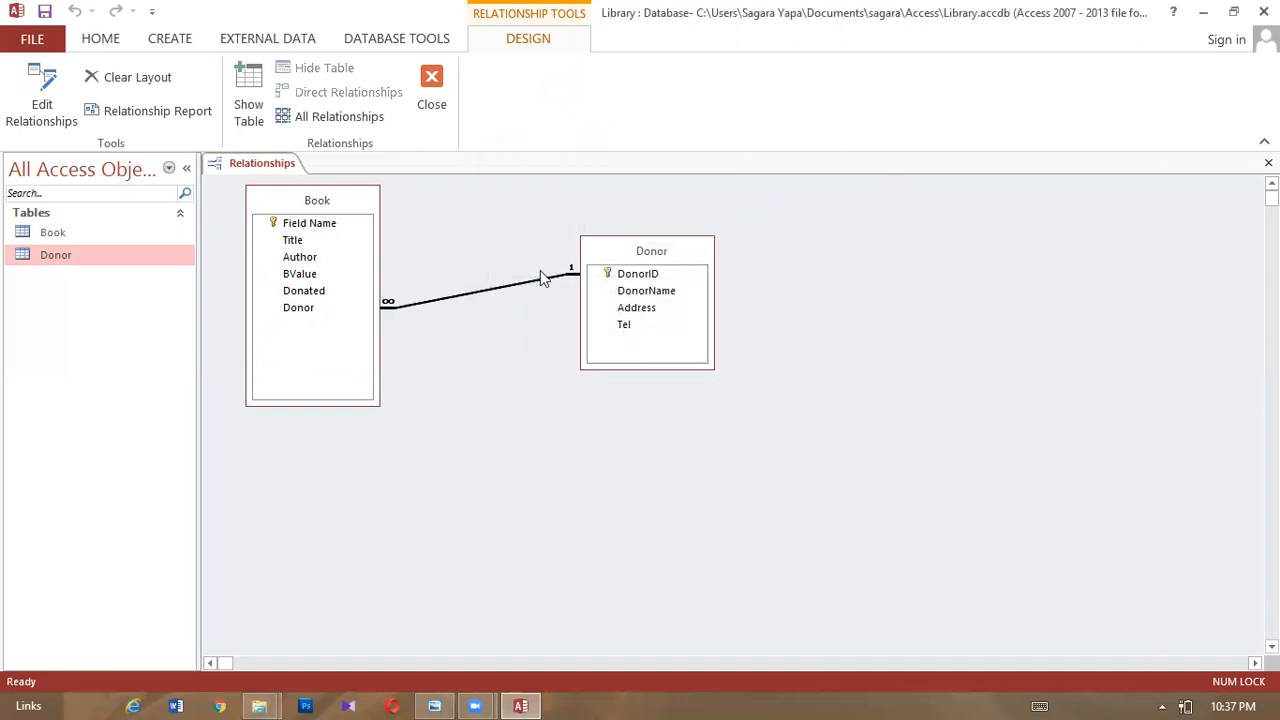
# - Move the Donor box lower and close the Relationships layout
pyautogui.click(614, 262)
pyautogui.moveTo(614, 262); pyautogui.dragTo(571, 423)
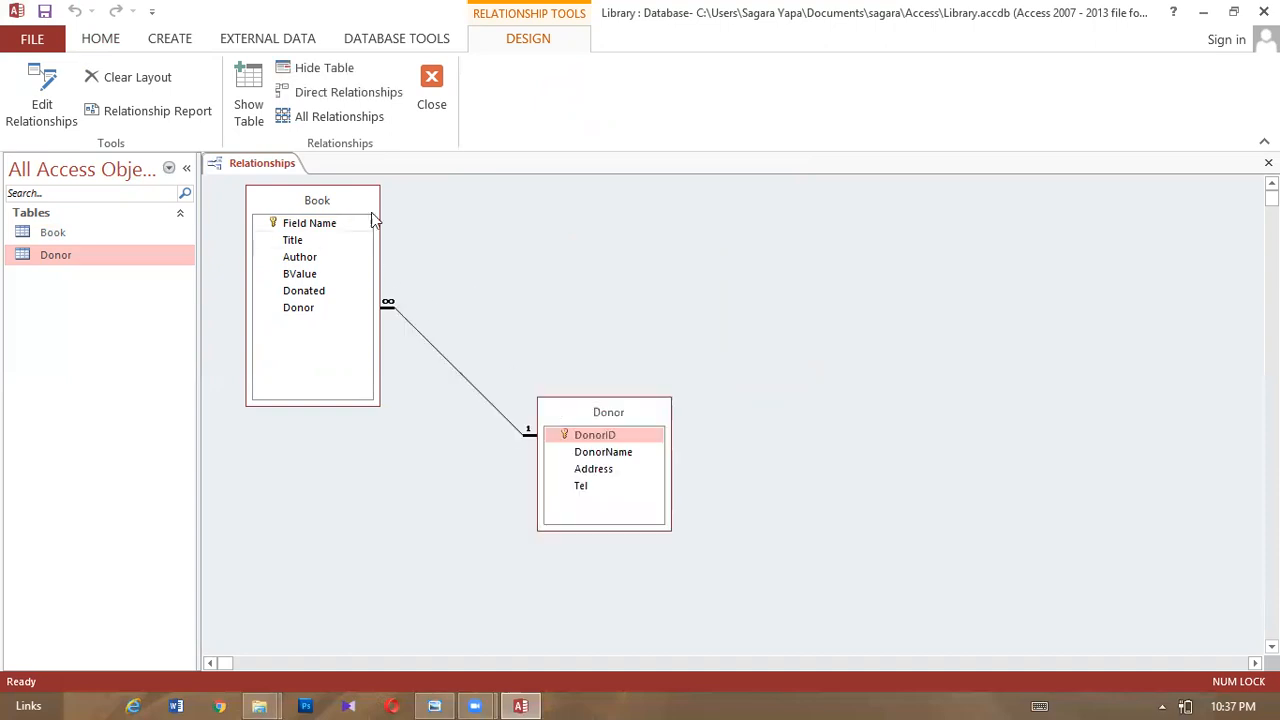
pyautogui.rightClick(283, 172)
pyautogui.click(296, 178)
pyautogui.click(1268, 163)
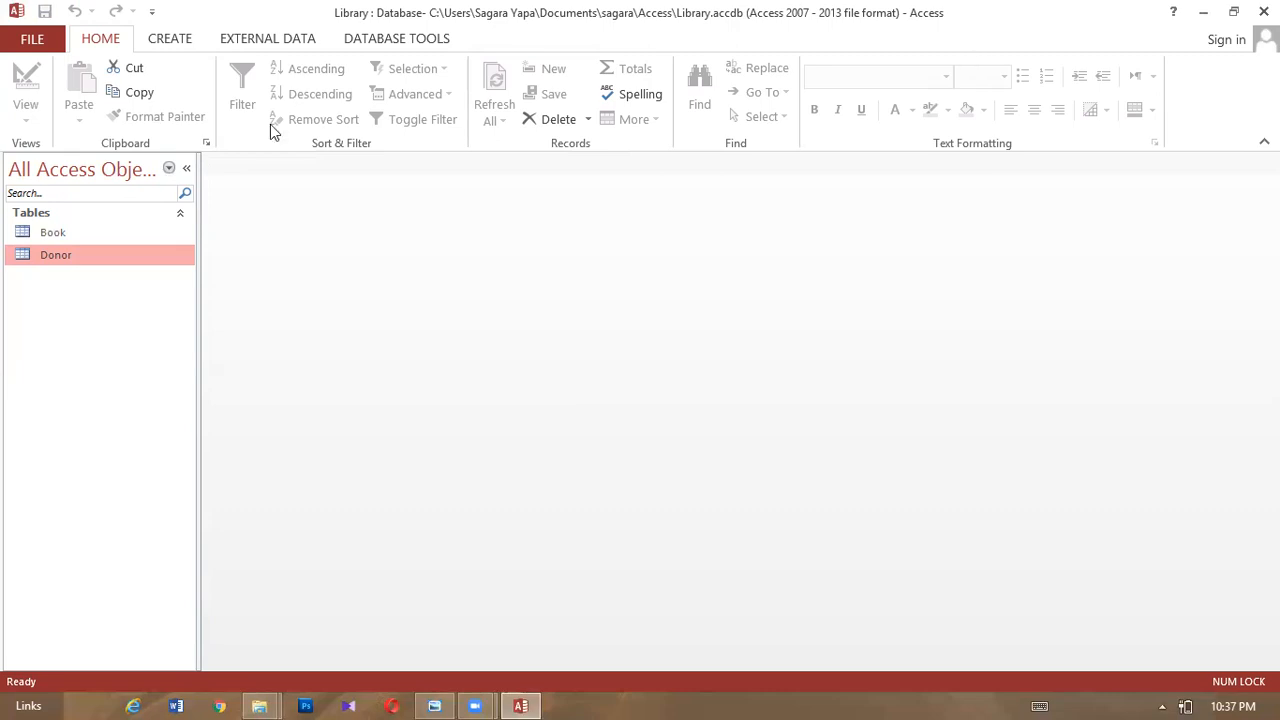
pyautogui.click(181, 42)
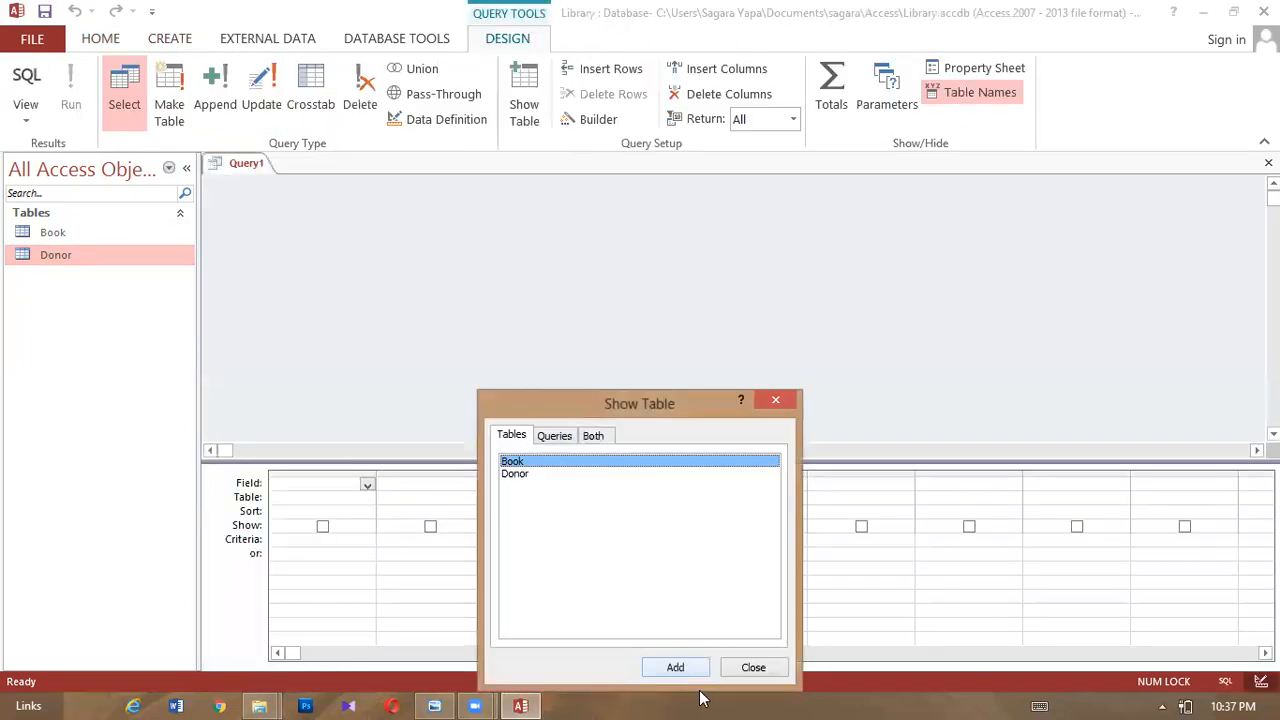
pyautogui.moveTo(529, 499); pyautogui.dragTo(487, 427)
pyautogui.click(680, 668)
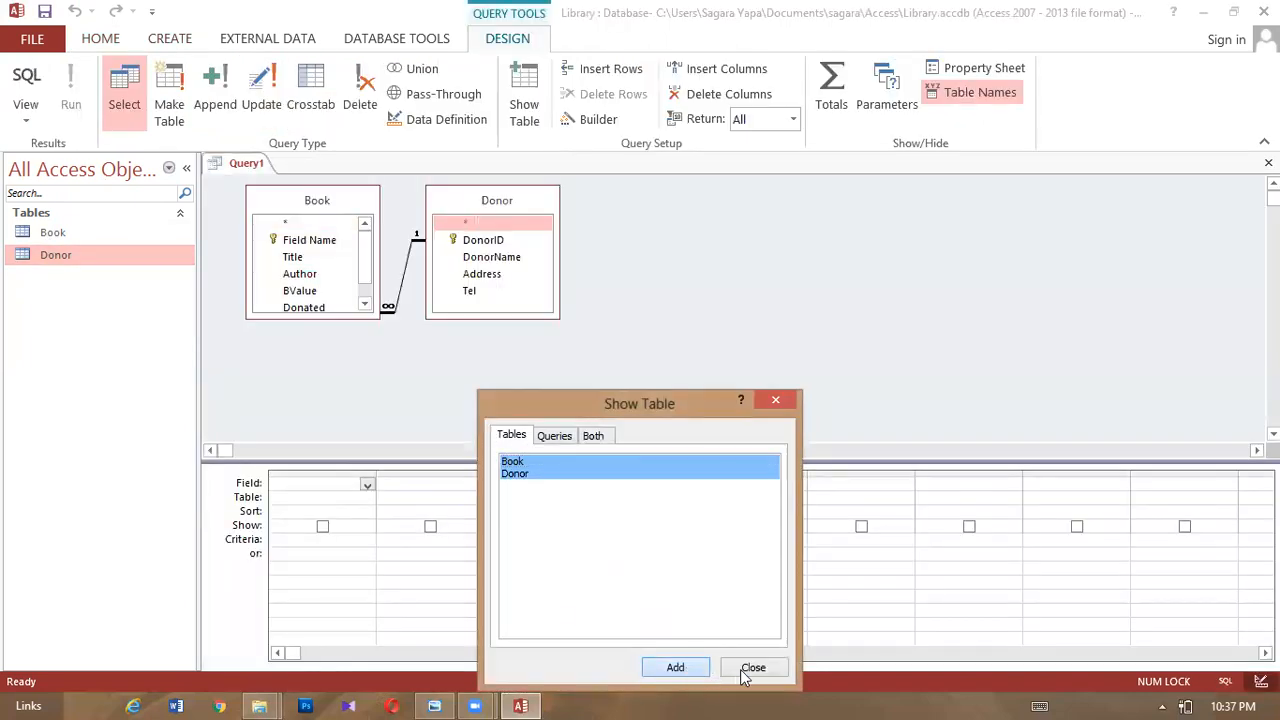
pyautogui.click(752, 667)
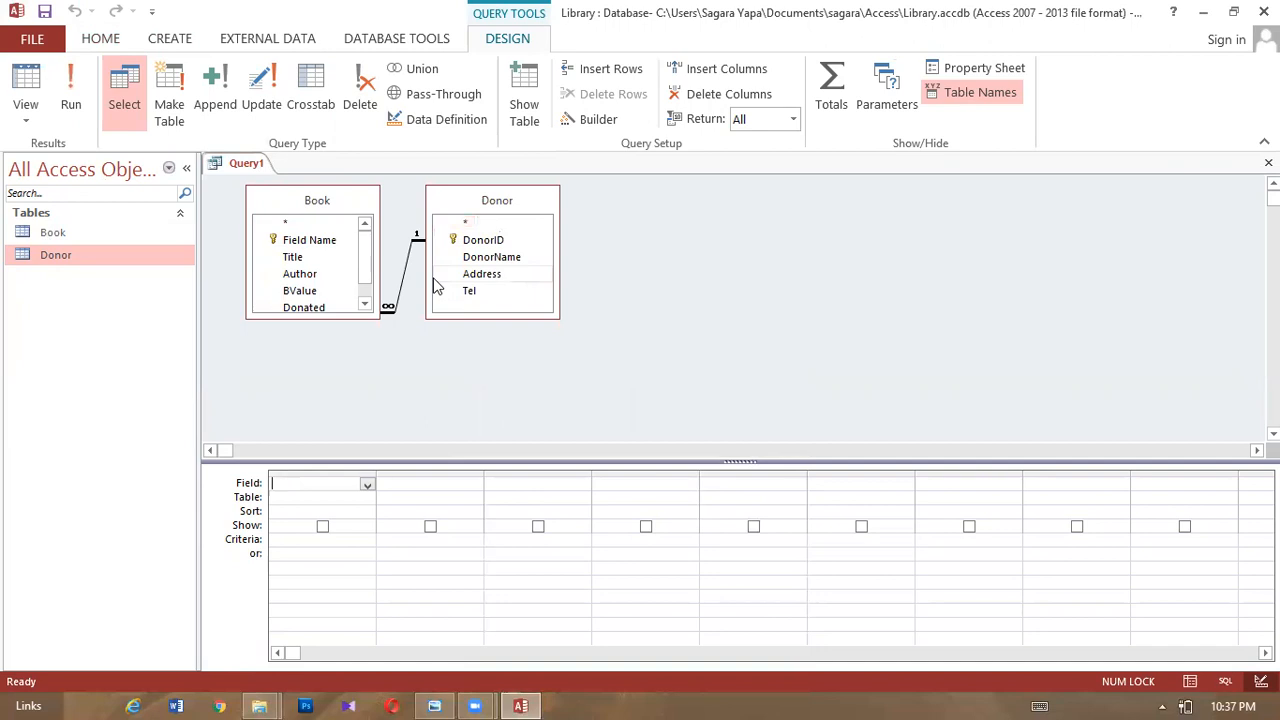
pyautogui.moveTo(337, 313); pyautogui.dragTo(317, 383)
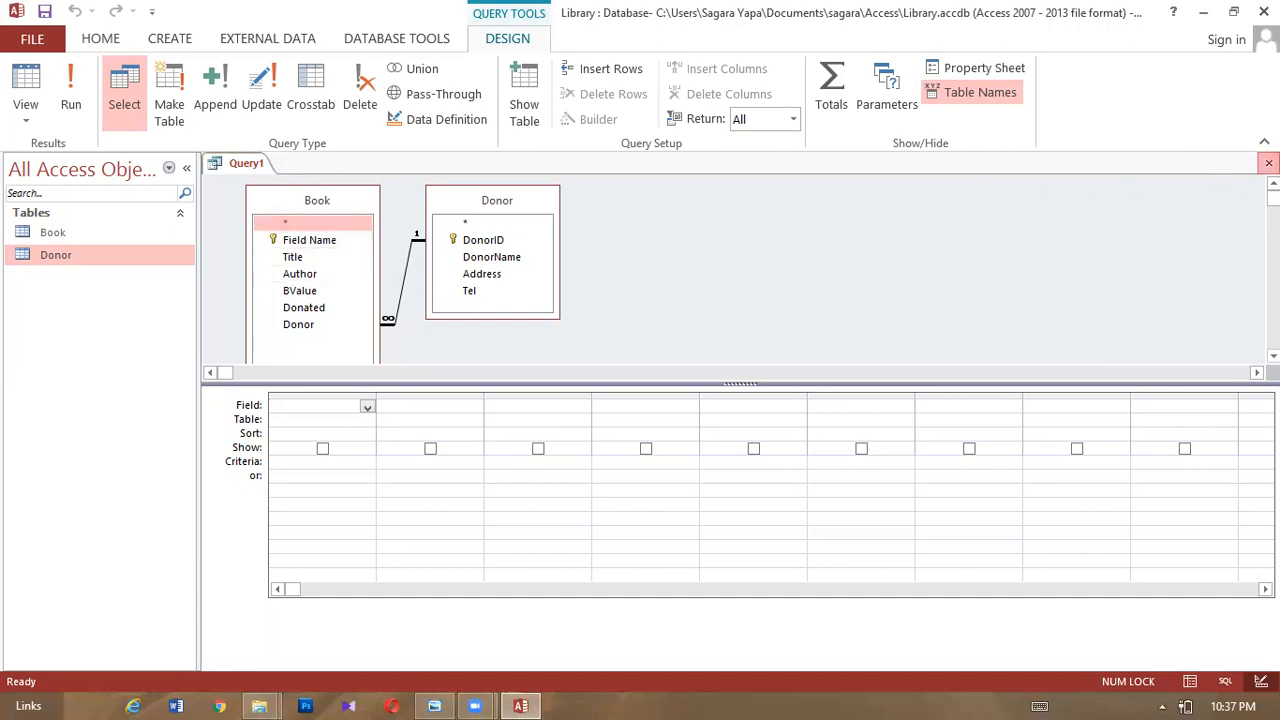
pyautogui.click(1268, 162)
pyautogui.click(646, 408)
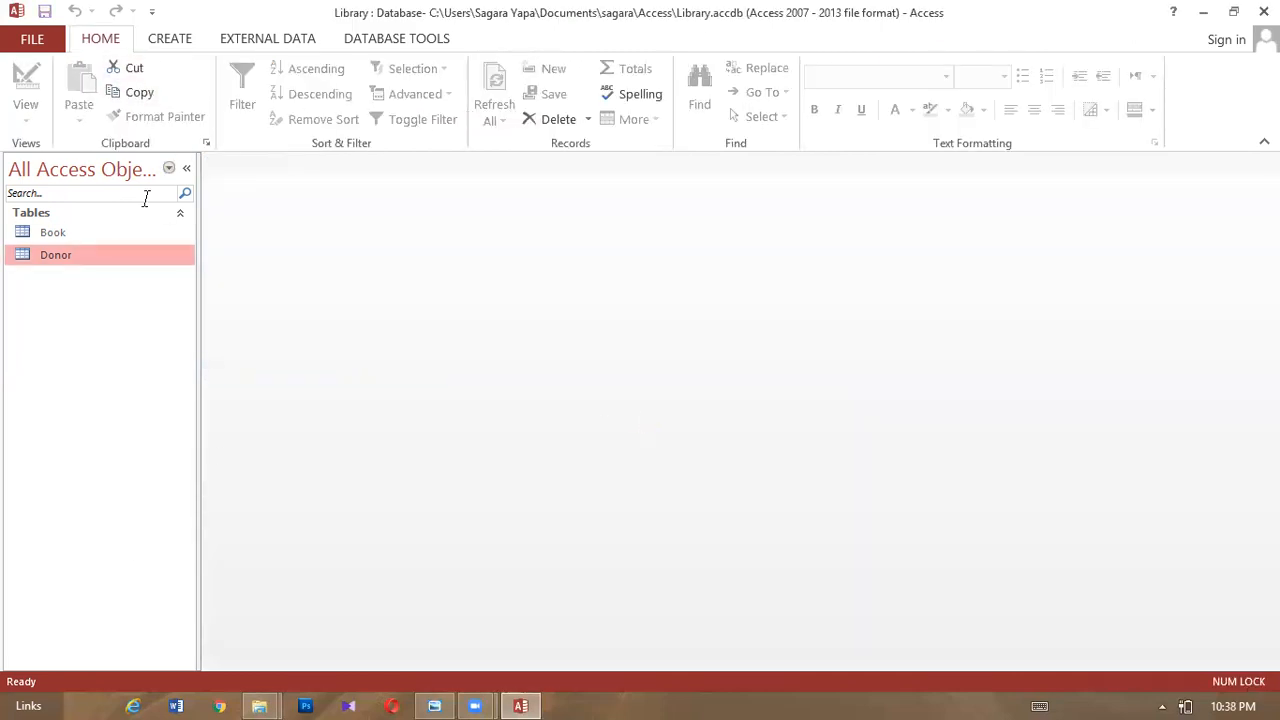
# - Rename the Book table's first field to 'Book ID' in Design View and save
pyautogui.click(99, 238)
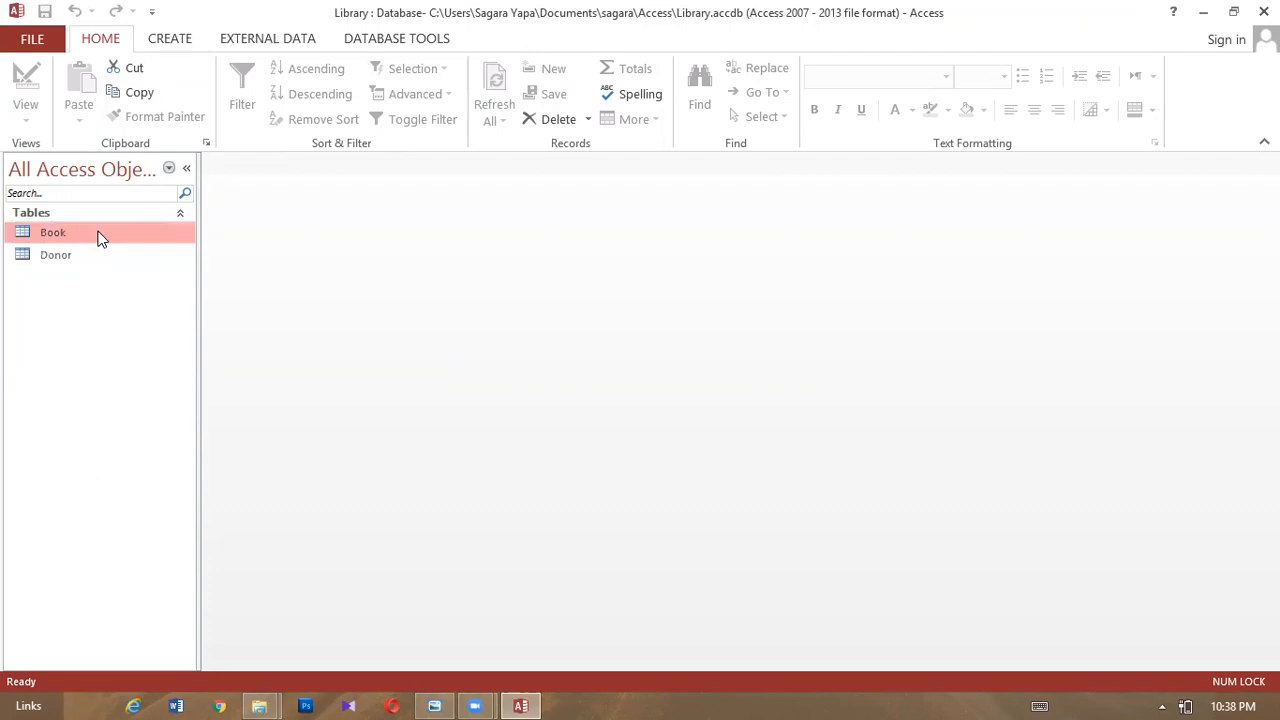
pyautogui.rightClick(99, 238)
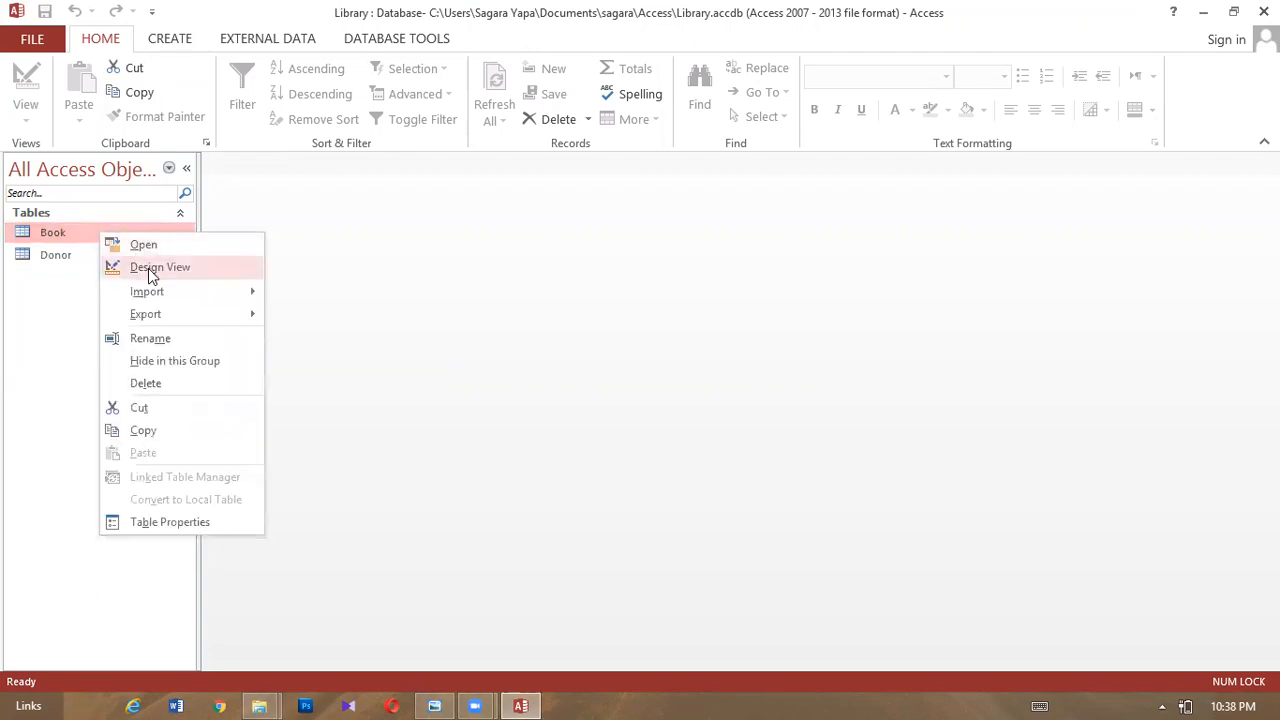
pyautogui.click(148, 268)
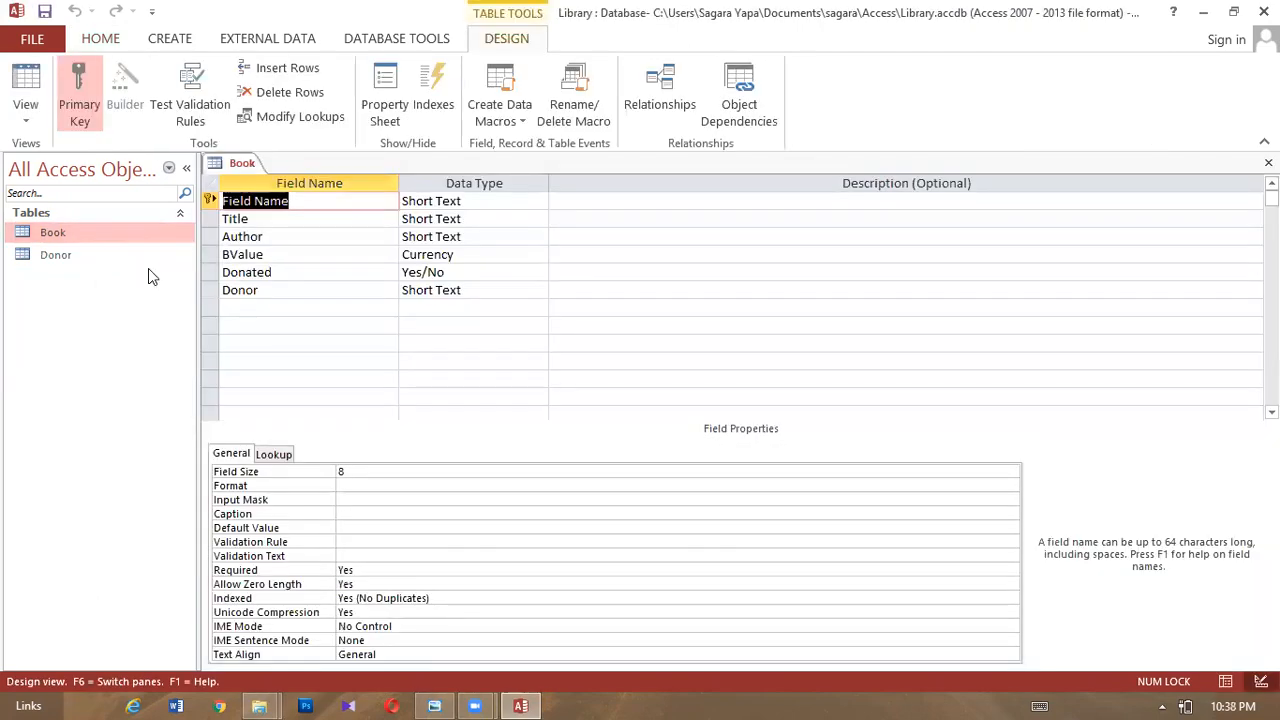
pyautogui.click(305, 203)
pyautogui.click(212, 198)
pyautogui.press('Delete')
pyautogui.write('B')
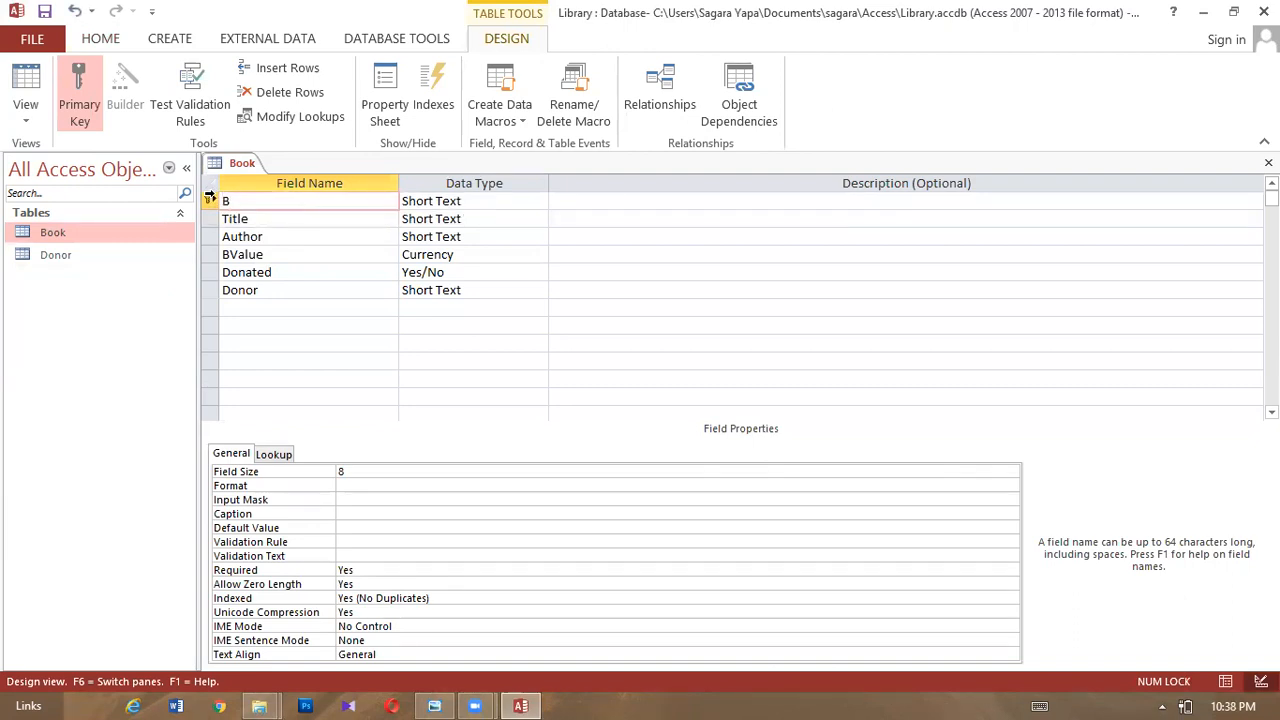
pyautogui.write('ook ID')
pyautogui.rightClick(216, 163)
pyautogui.click(263, 173)
# - Rename Book's Donor field to 'Donor ID', then close the design saving changes
pyautogui.doubleClick(77, 254)
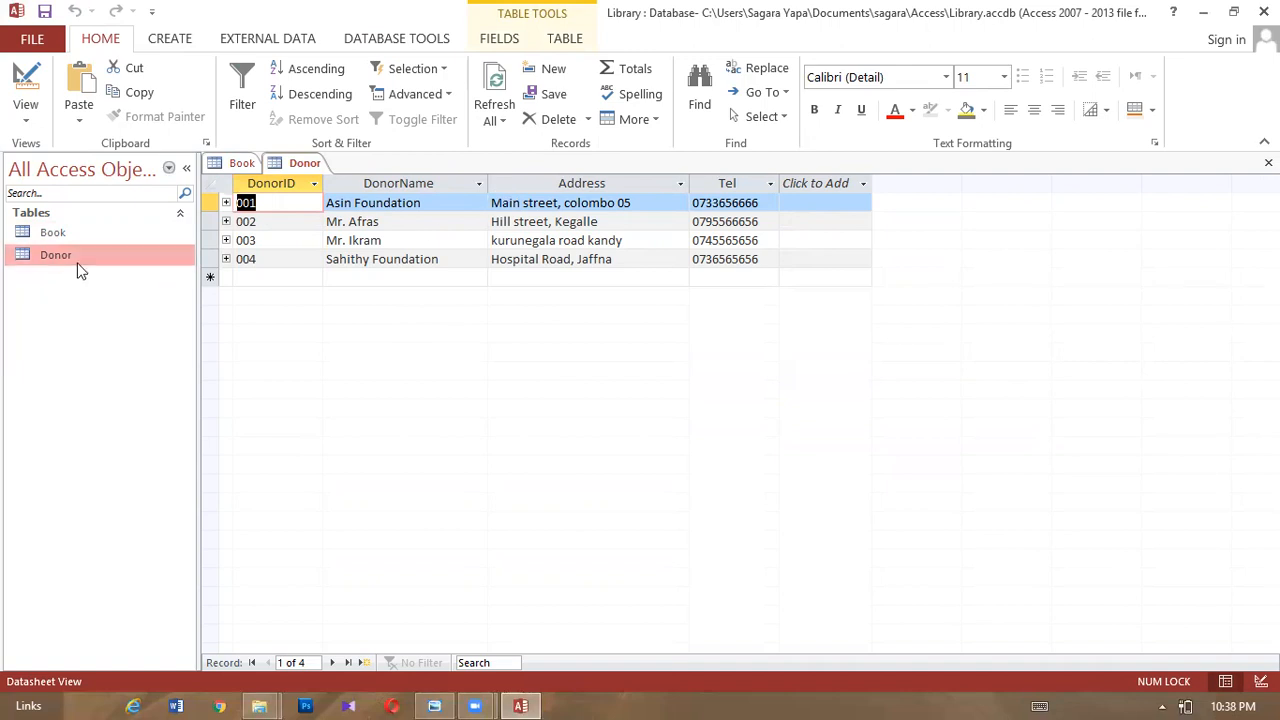
pyautogui.click(100, 232)
pyautogui.rightClick(101, 236)
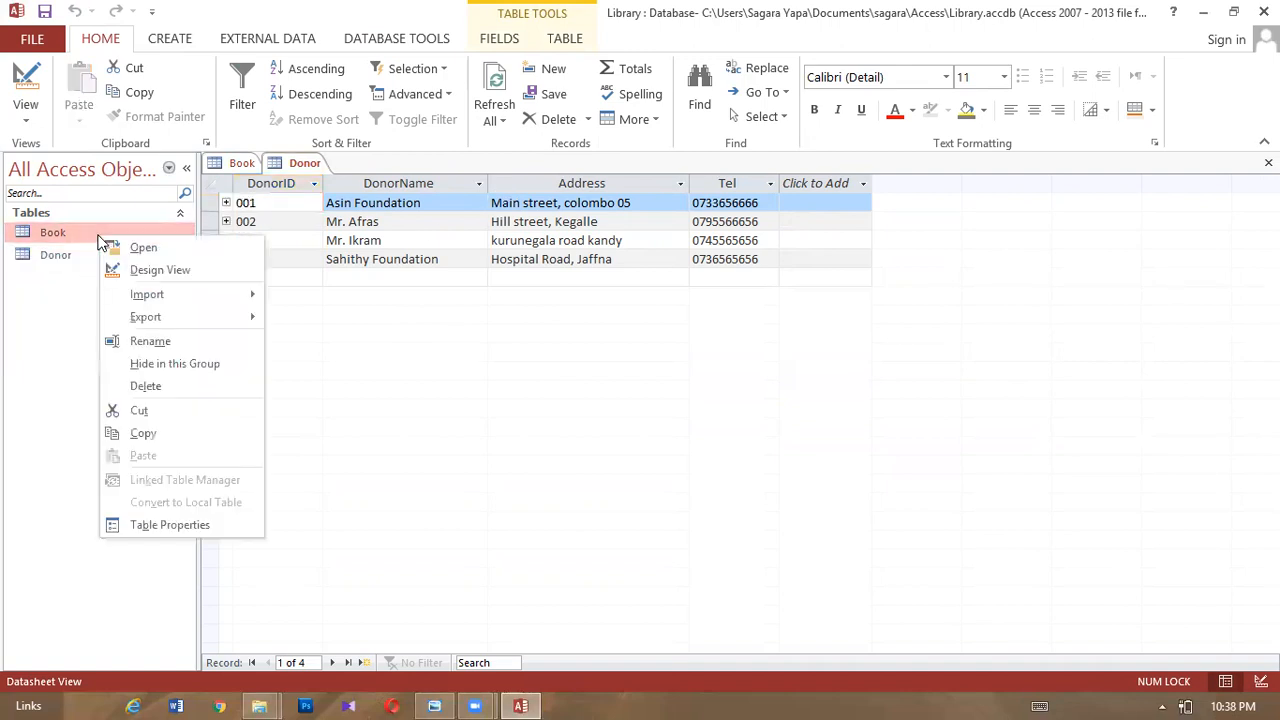
pyautogui.click(157, 272)
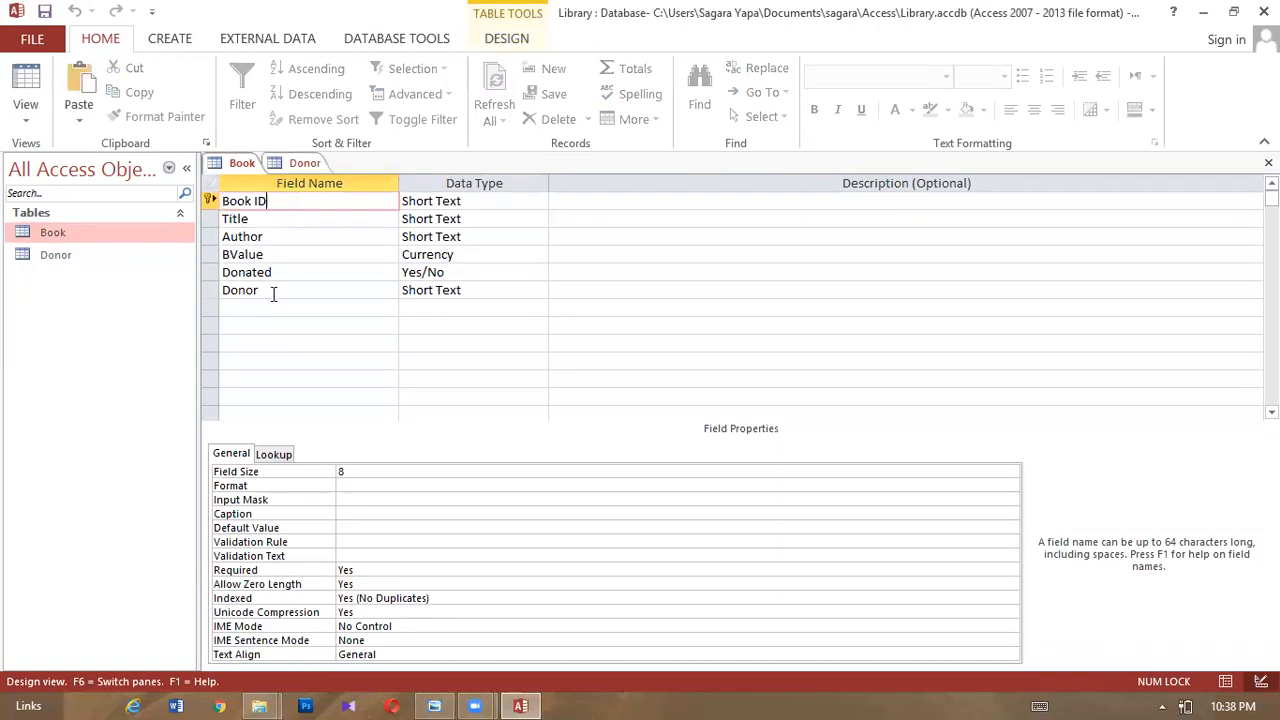
pyautogui.click(275, 290)
pyautogui.write('ID')
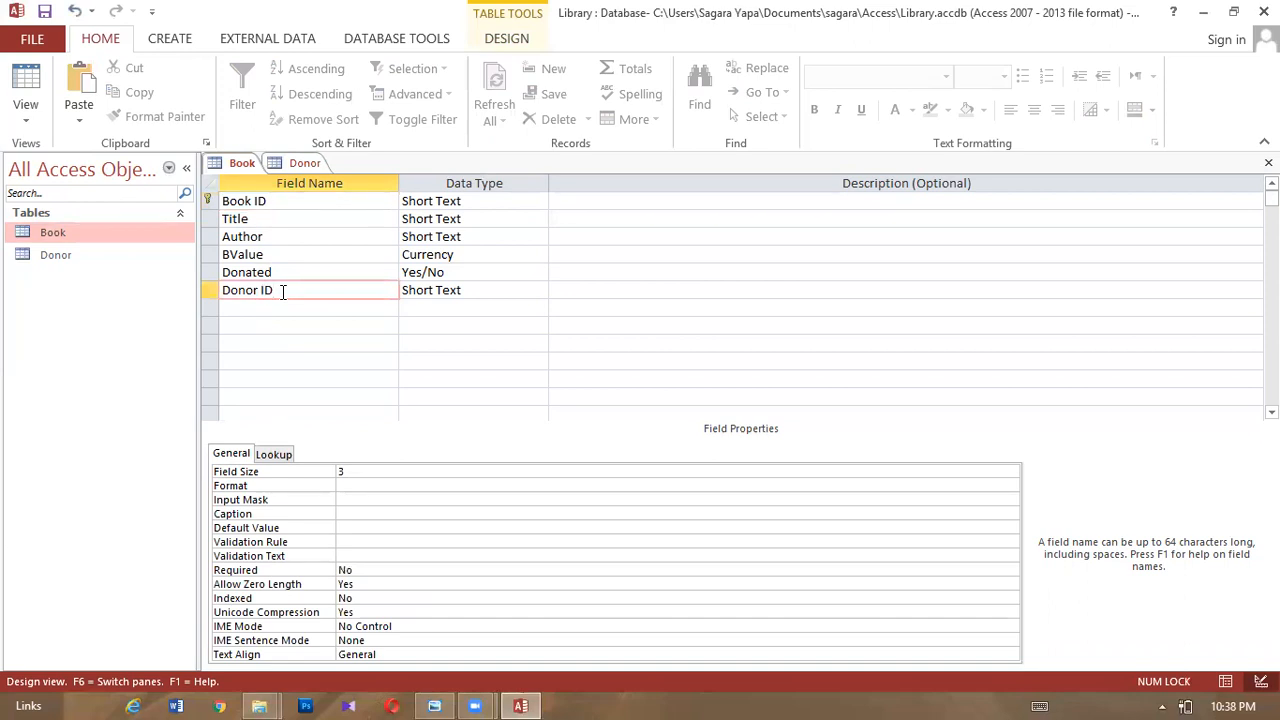
pyautogui.click(391, 361)
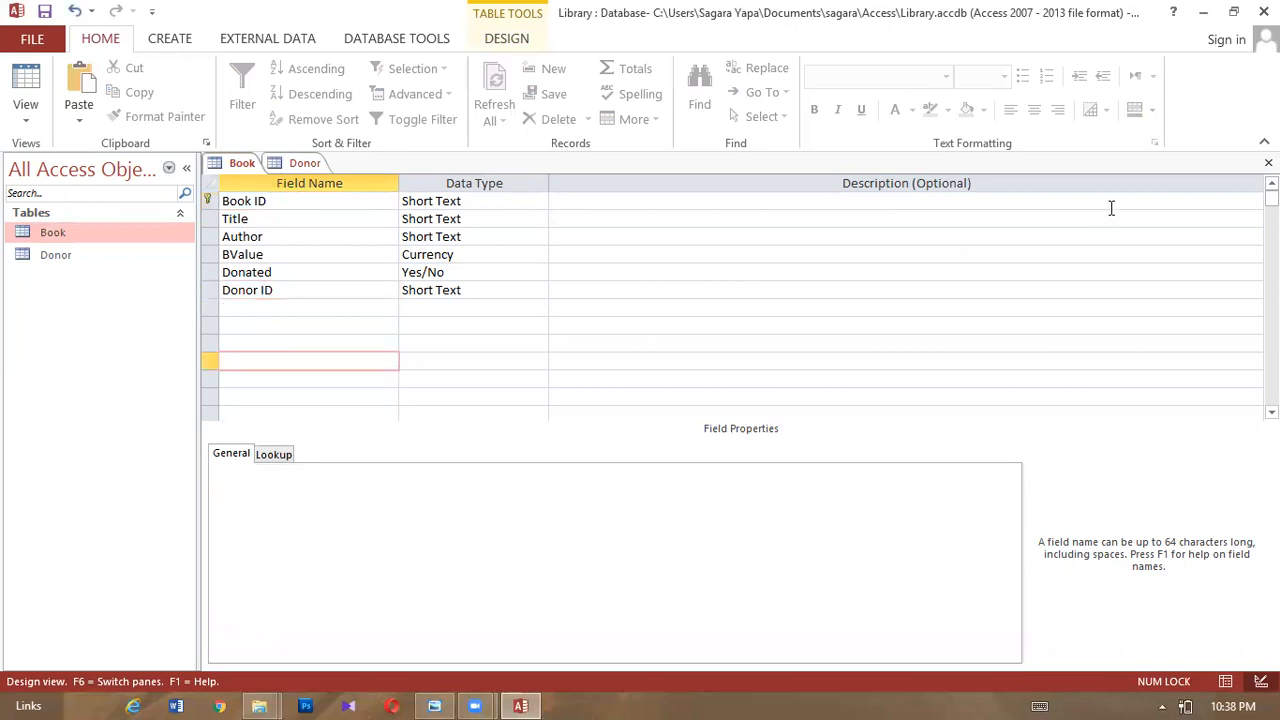
pyautogui.click(1268, 162)
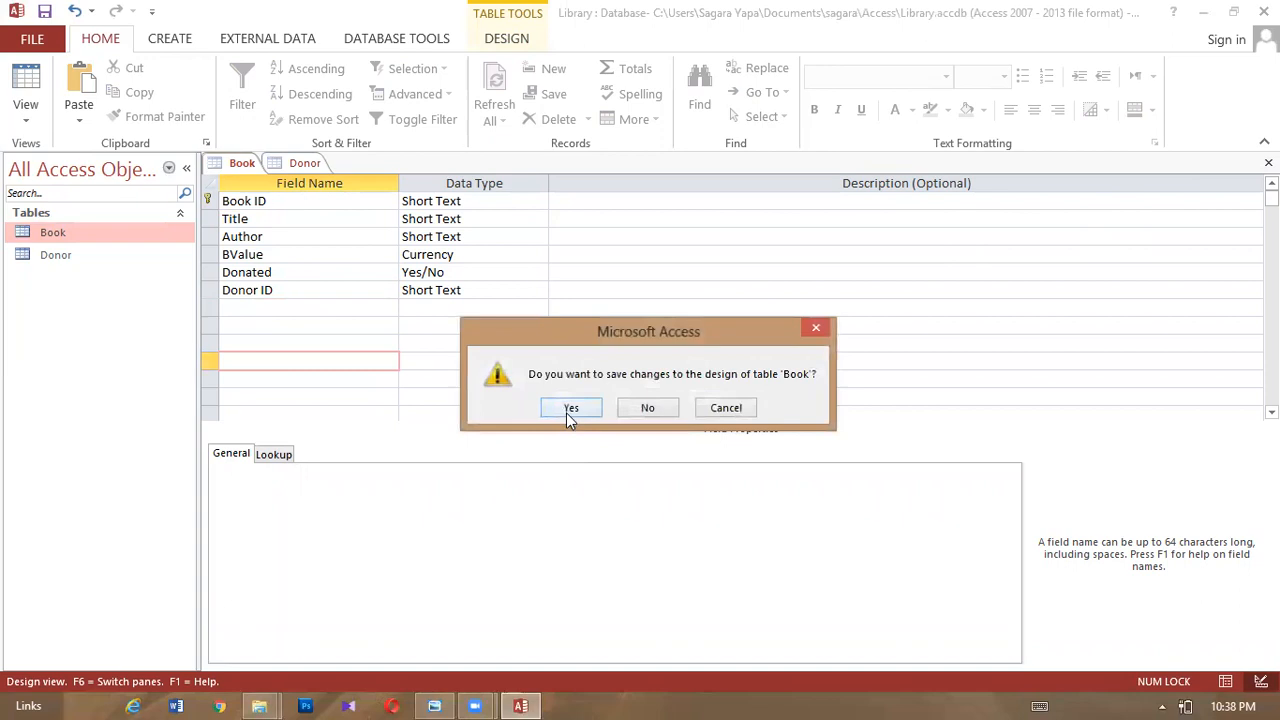
pyautogui.click(567, 411)
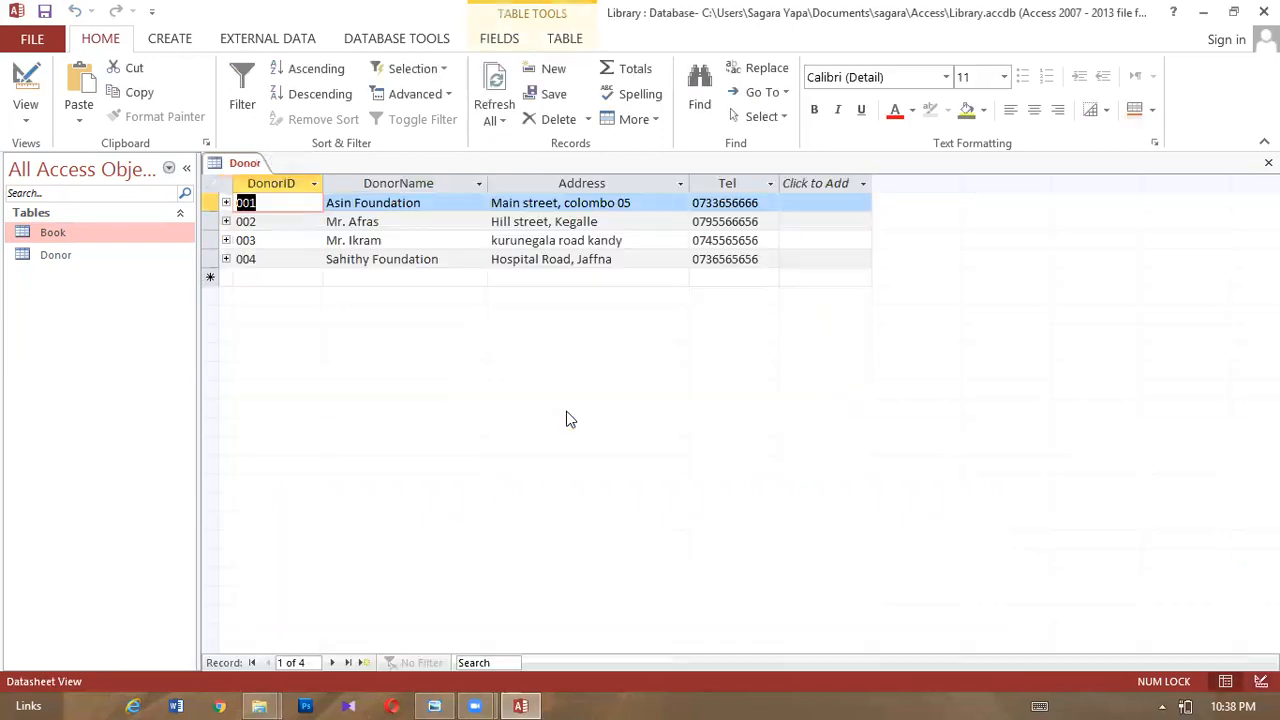
pyautogui.click(94, 255)
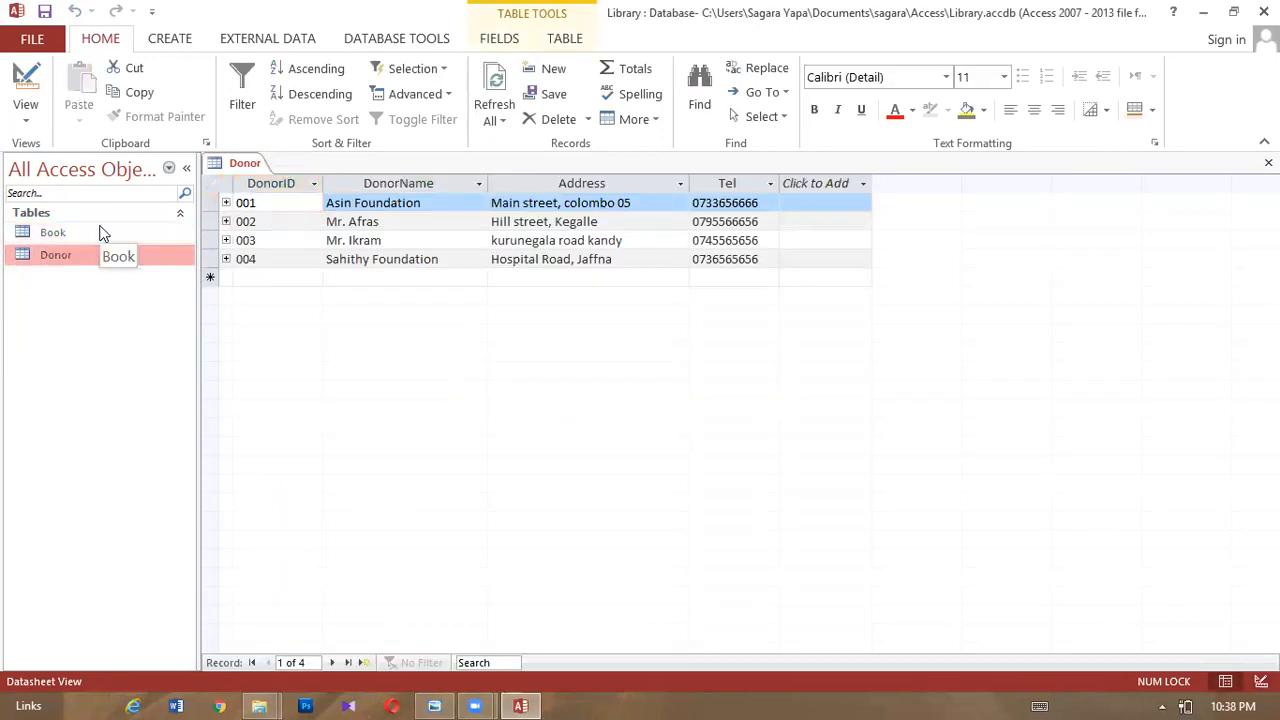
# - Review the Book and Donor datasheets and their relationship, then close Relationships, Donor and Book
pyautogui.doubleClick(100, 233)
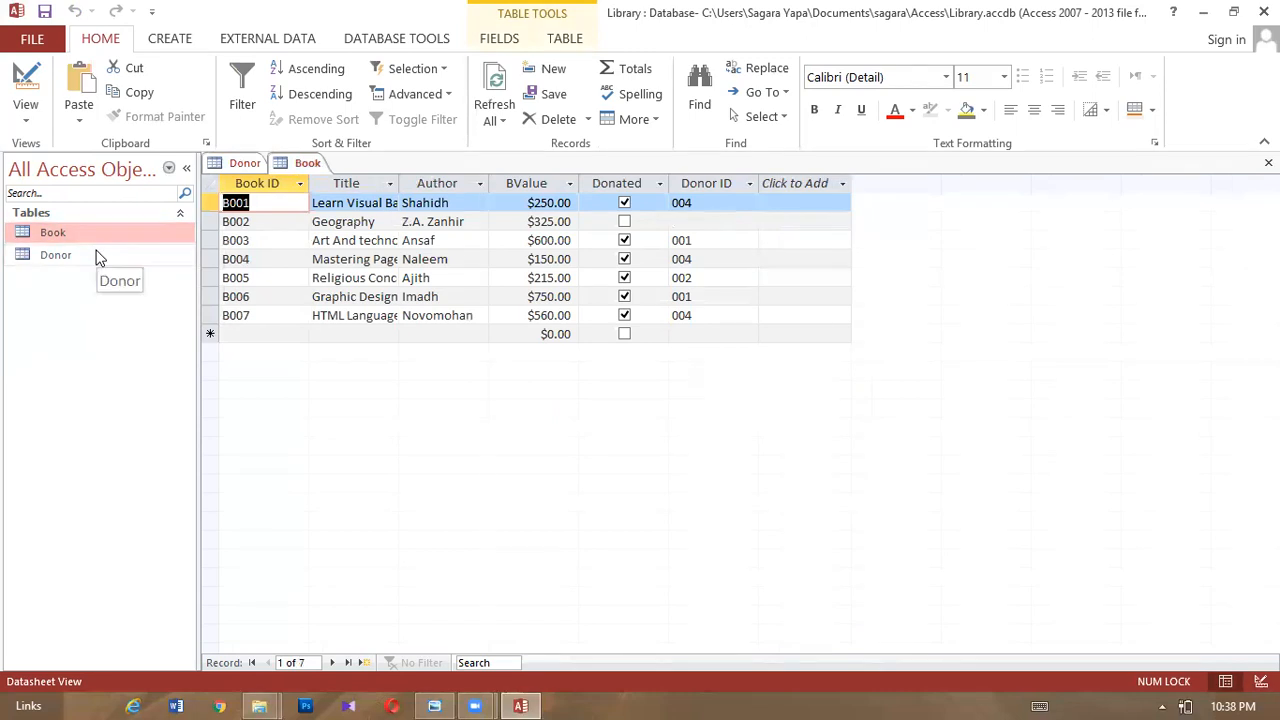
pyautogui.doubleClick(97, 257)
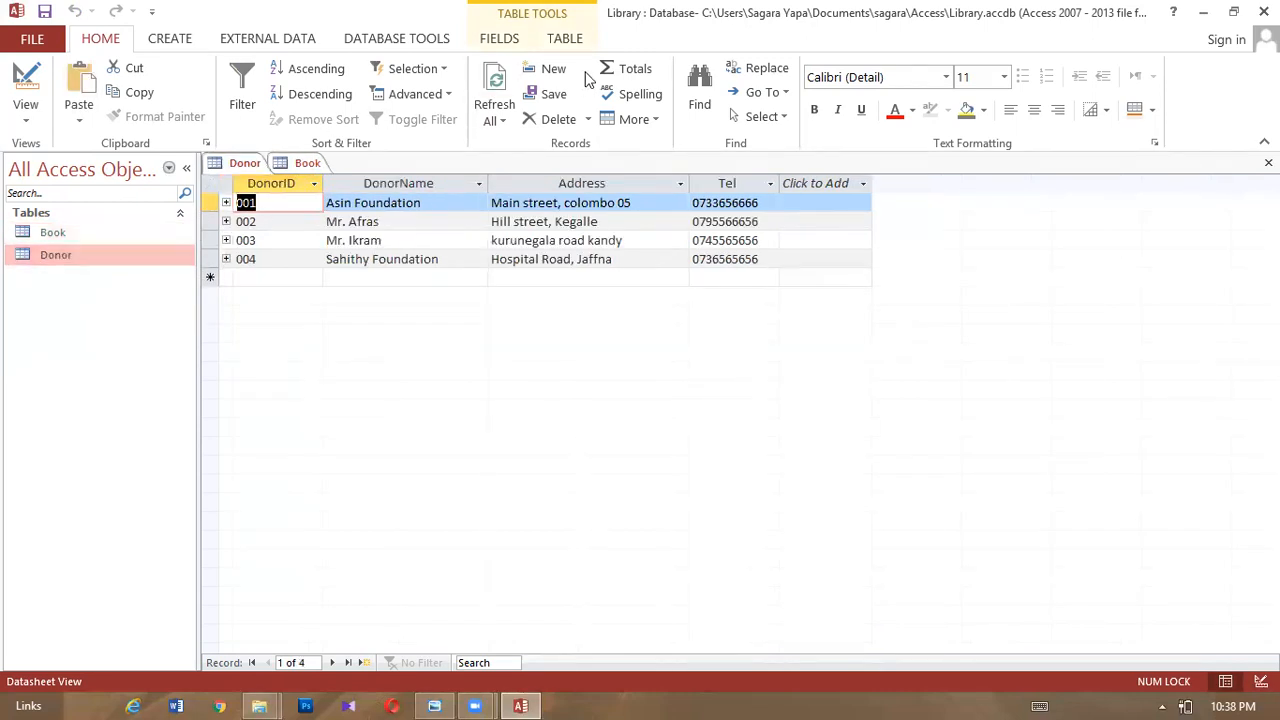
pyautogui.click(393, 39)
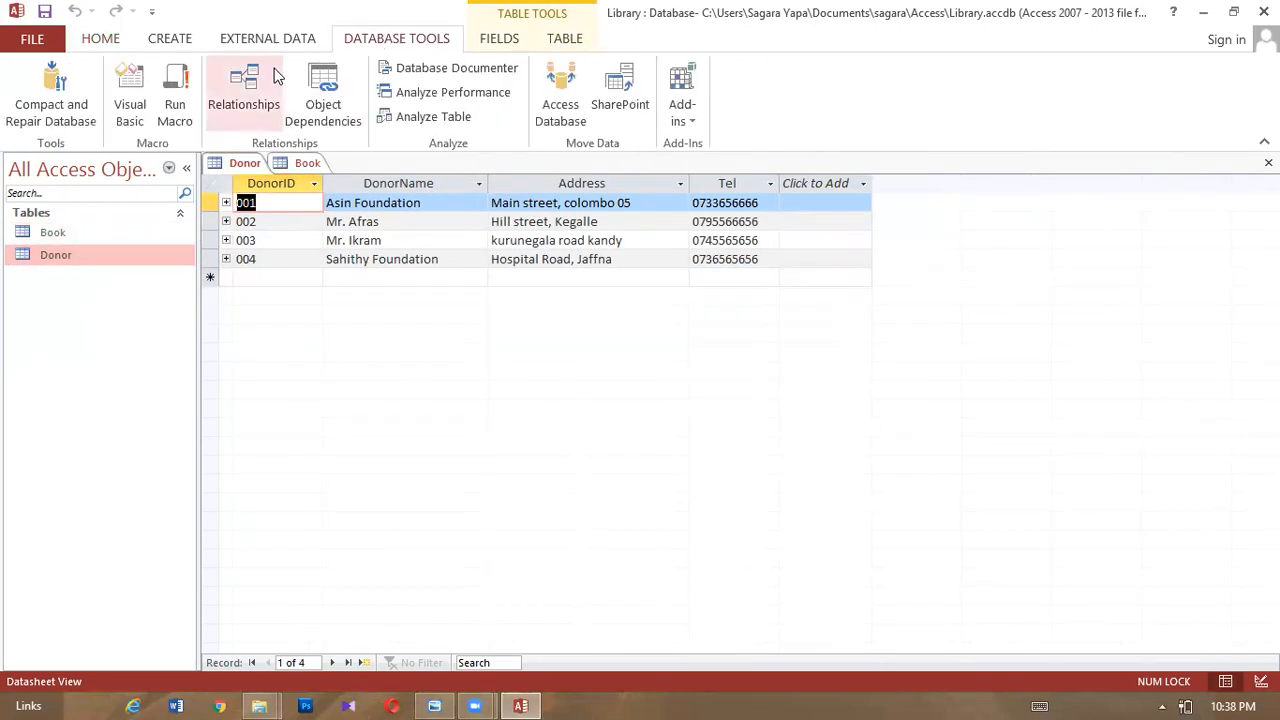
pyautogui.click(247, 86)
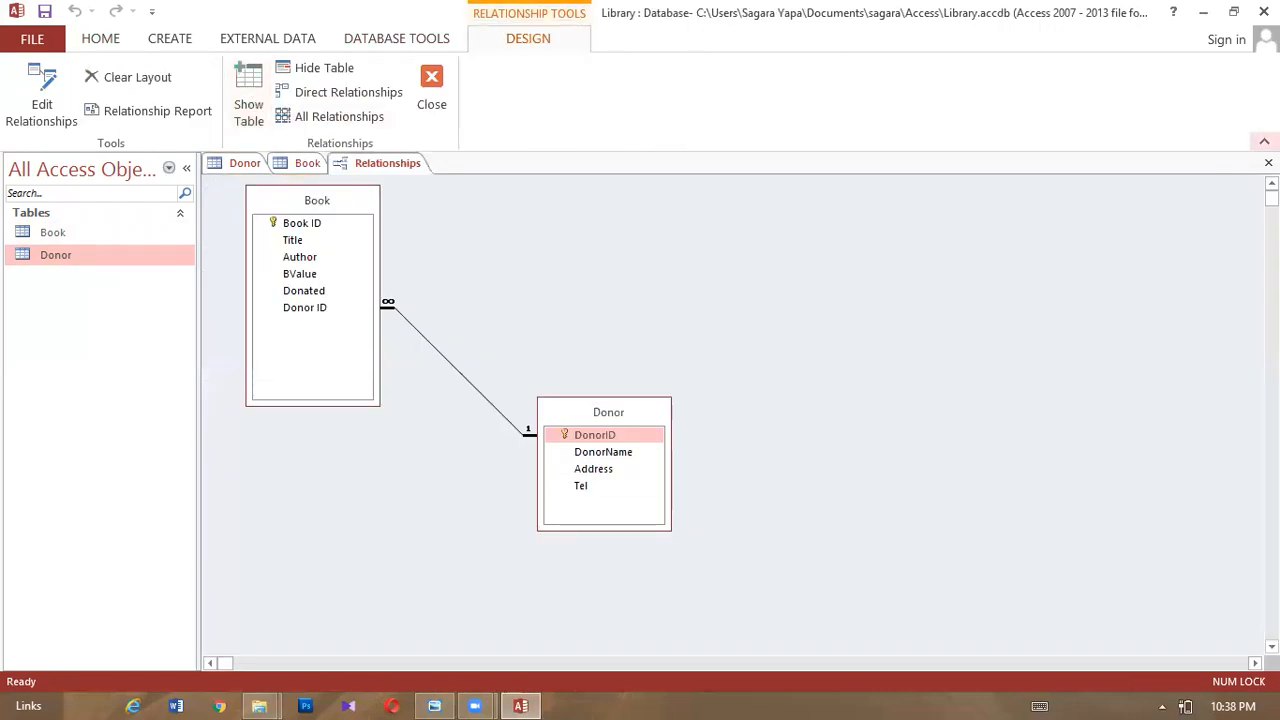
pyautogui.click(1268, 162)
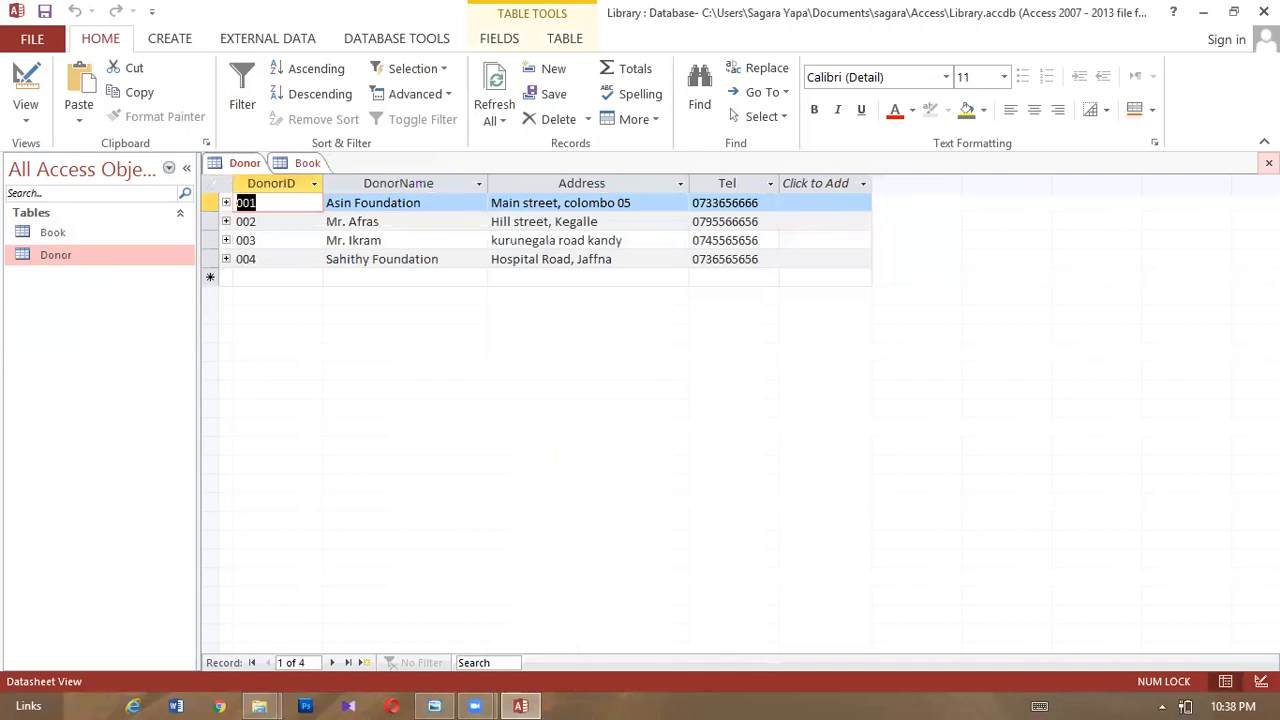
pyautogui.click(1268, 162)
pyautogui.click(1268, 162)
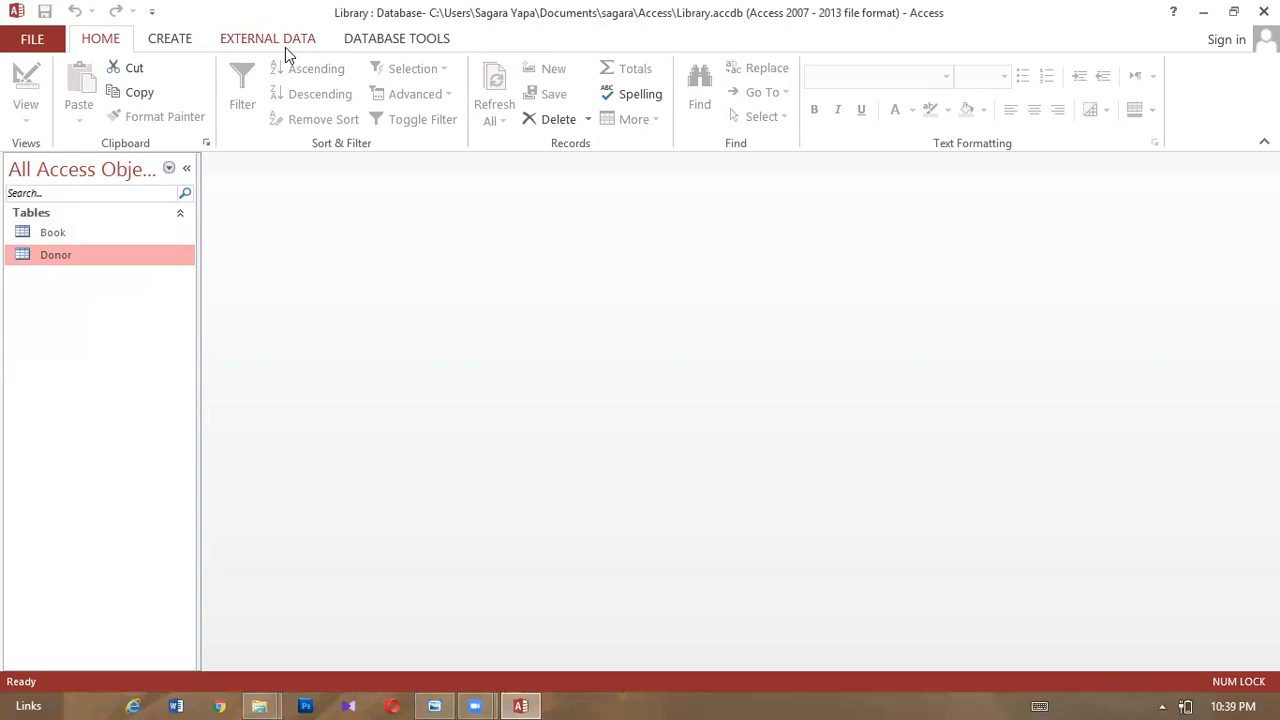
# - Start a new query in Design View with the Book and Donor tables added
pyautogui.click(279, 40)
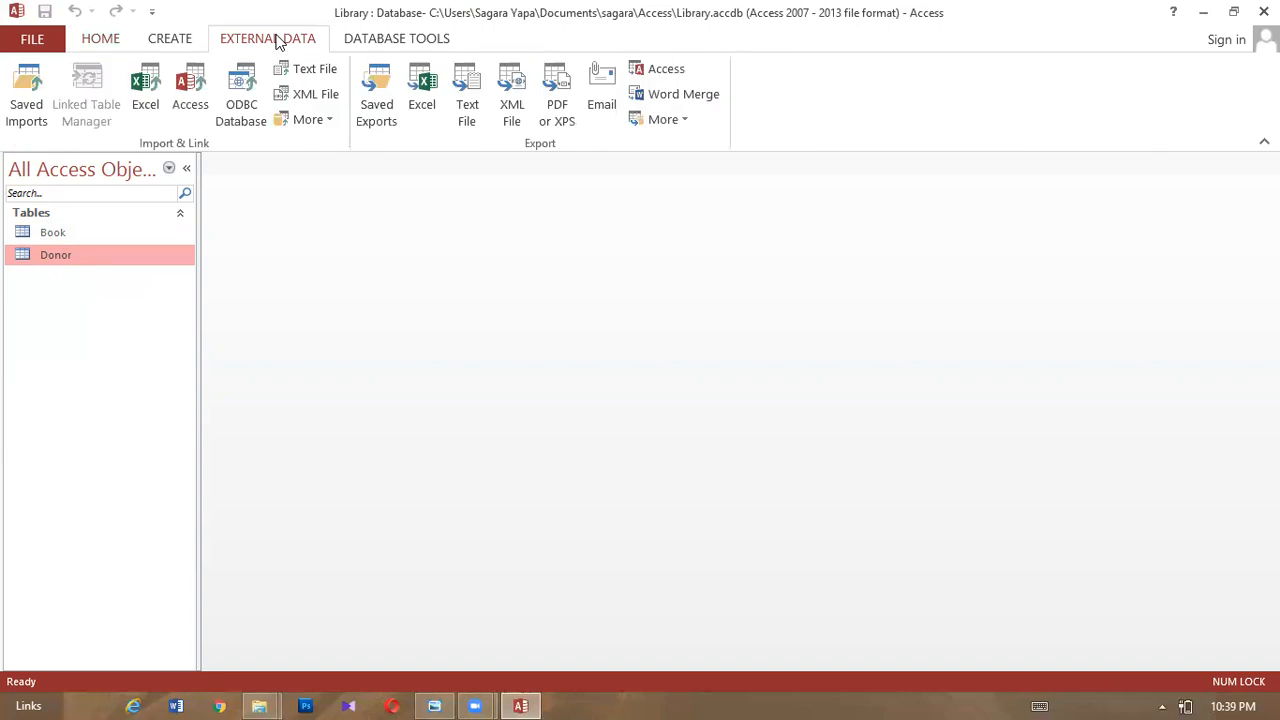
pyautogui.click(170, 40)
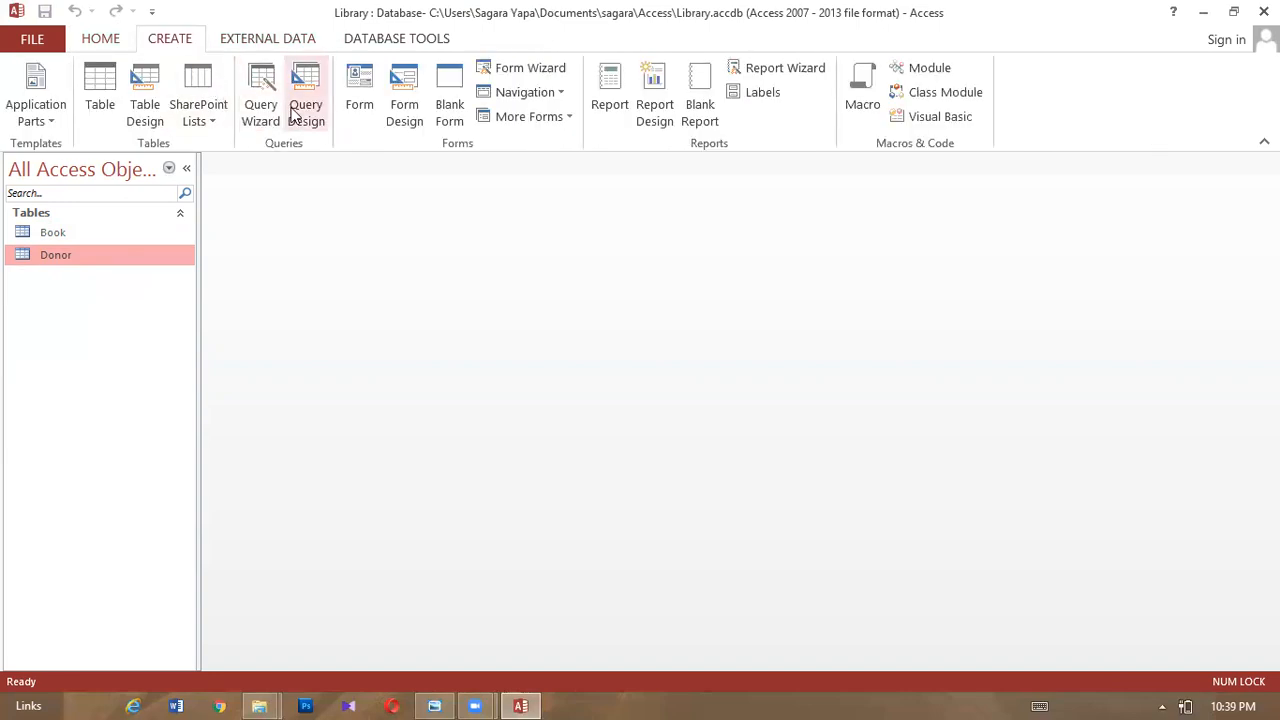
pyautogui.click(291, 108)
pyautogui.moveTo(601, 572); pyautogui.dragTo(467, 375)
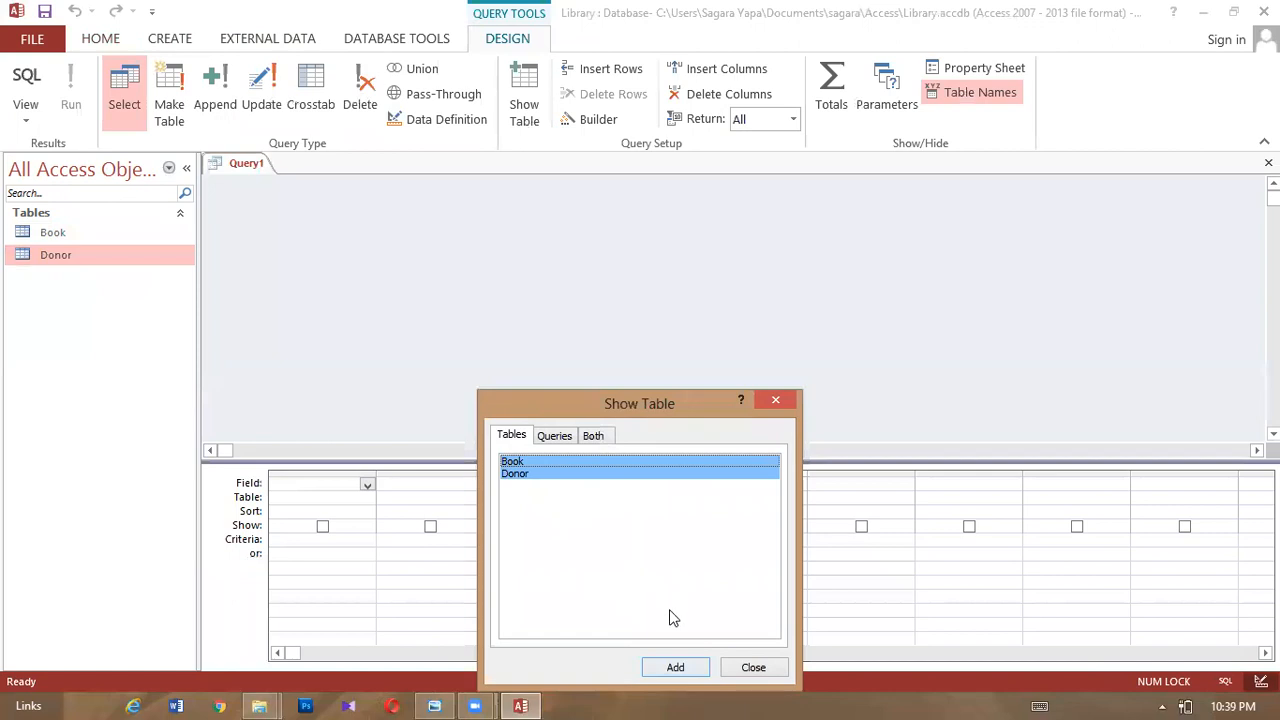
pyautogui.click(690, 668)
pyautogui.click(752, 668)
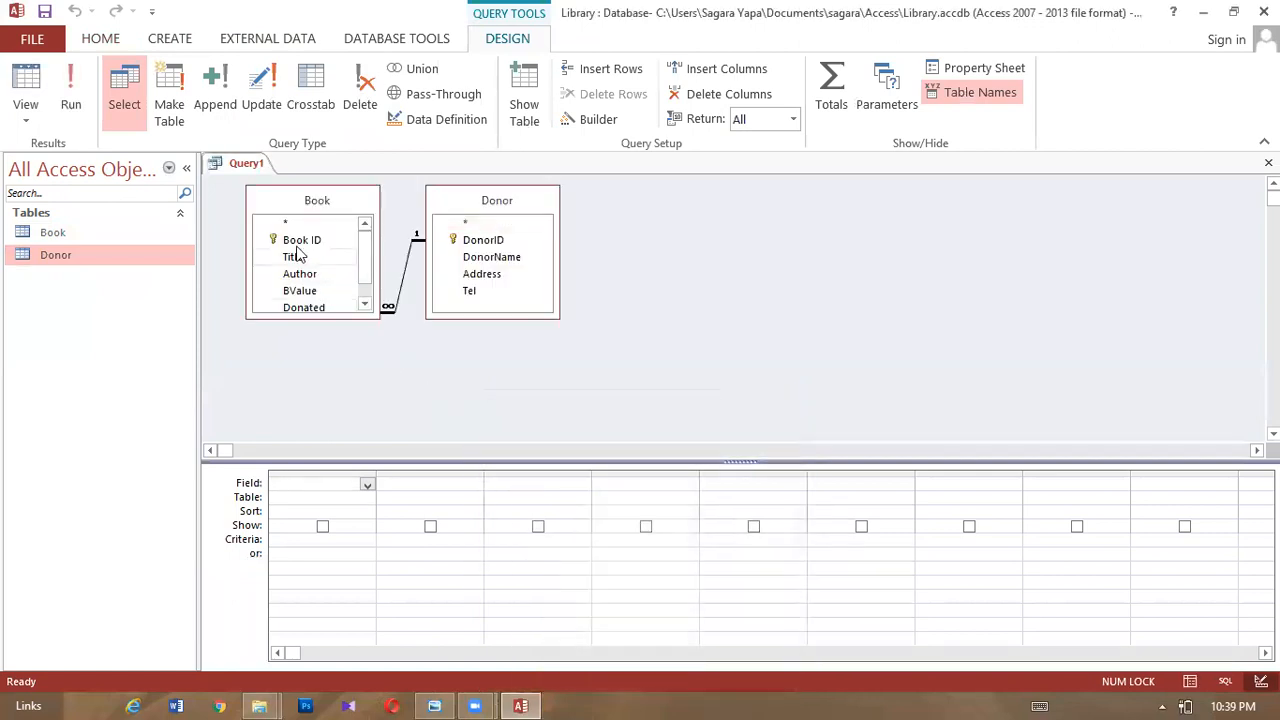
pyautogui.moveTo(330, 318); pyautogui.dragTo(330, 404)
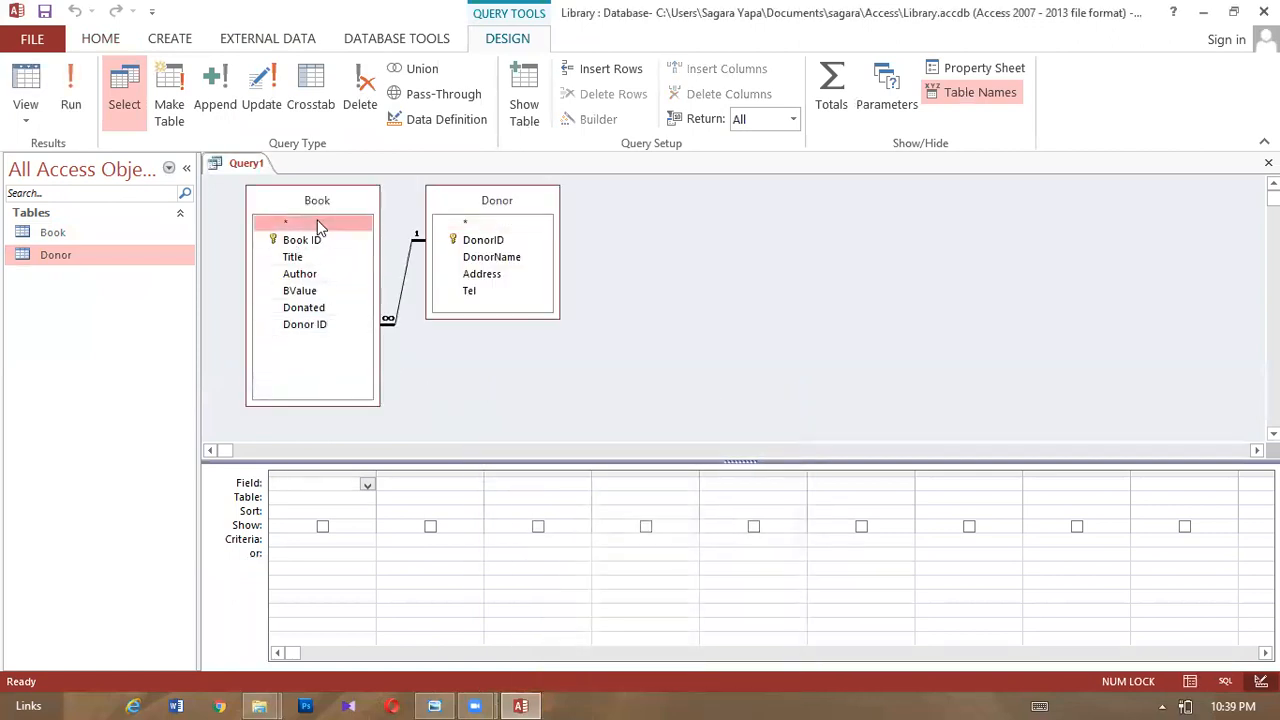
# - Add Book ID, Title, Author, BValue, Donated and DonorName to the query grid
pyautogui.doubleClick(314, 242)
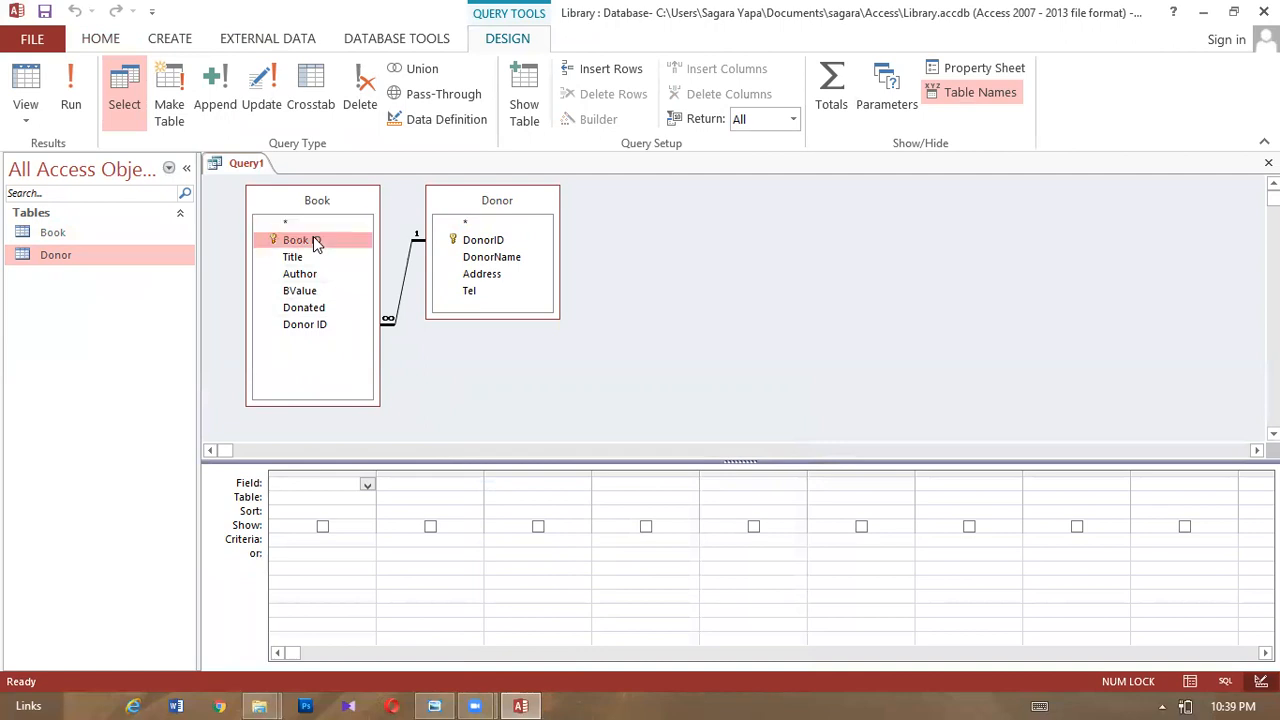
pyautogui.doubleClick(311, 259)
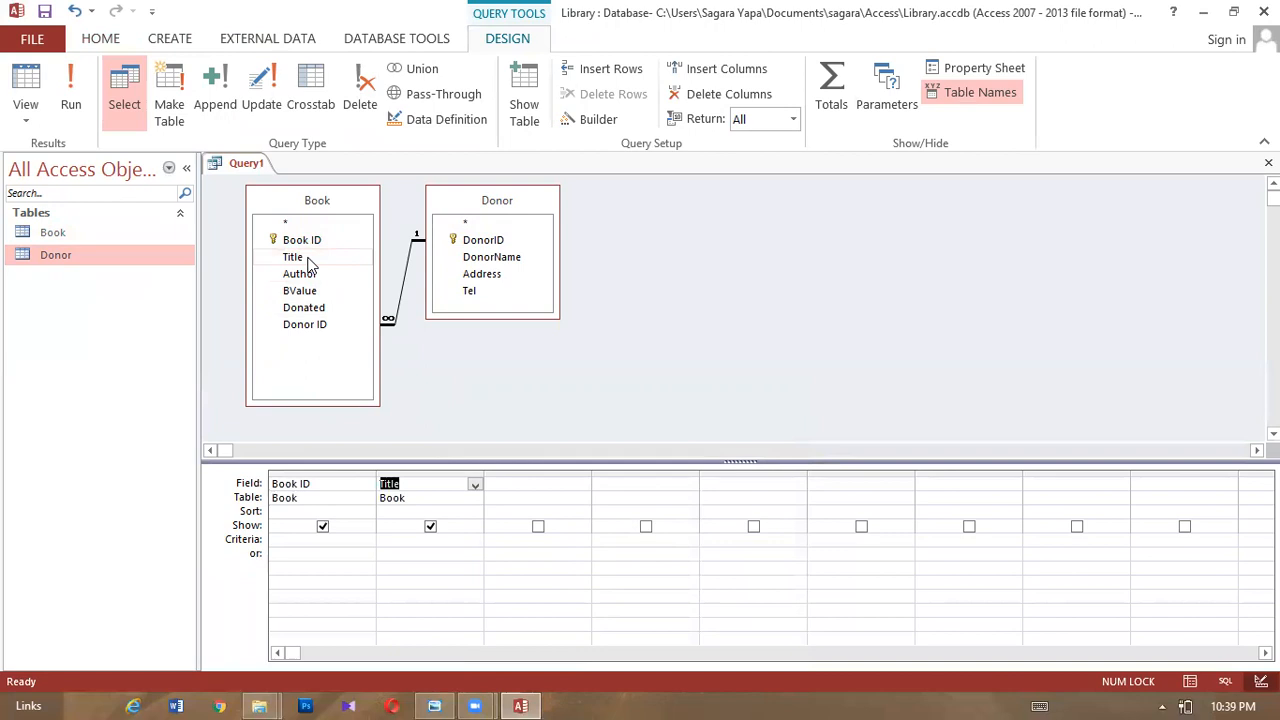
pyautogui.doubleClick(311, 278)
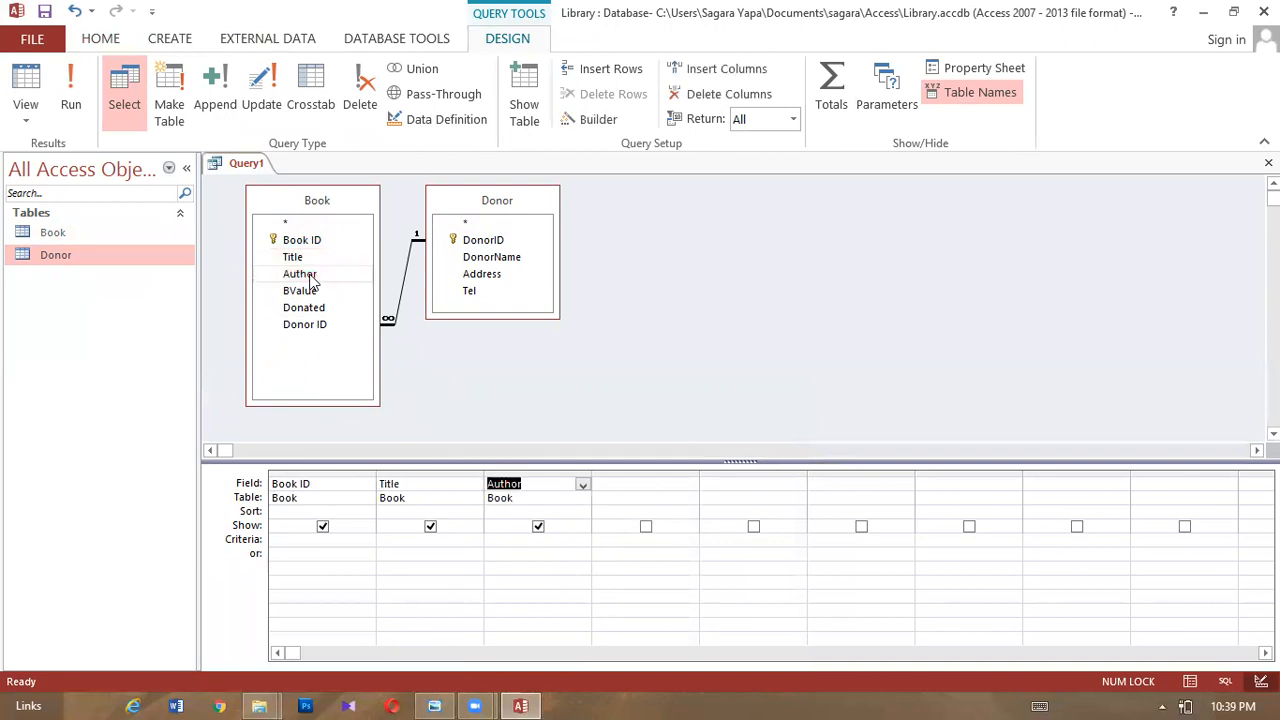
pyautogui.doubleClick(310, 292)
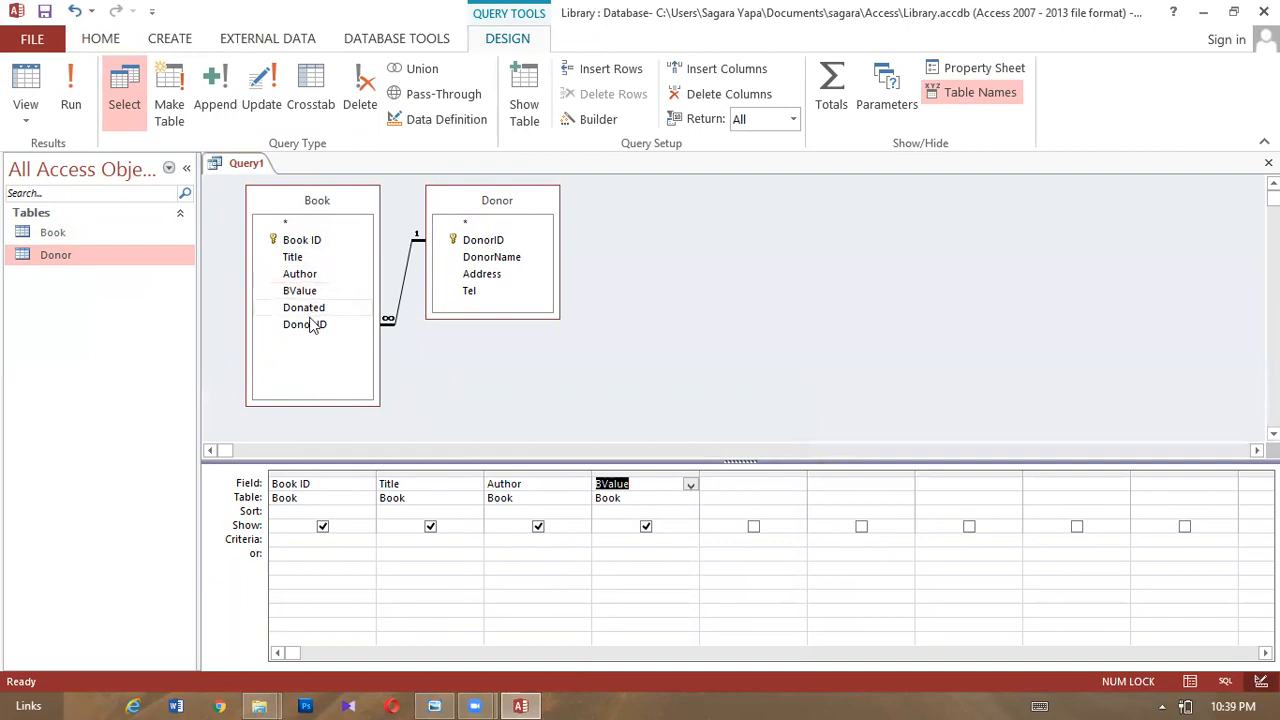
pyautogui.doubleClick(313, 309)
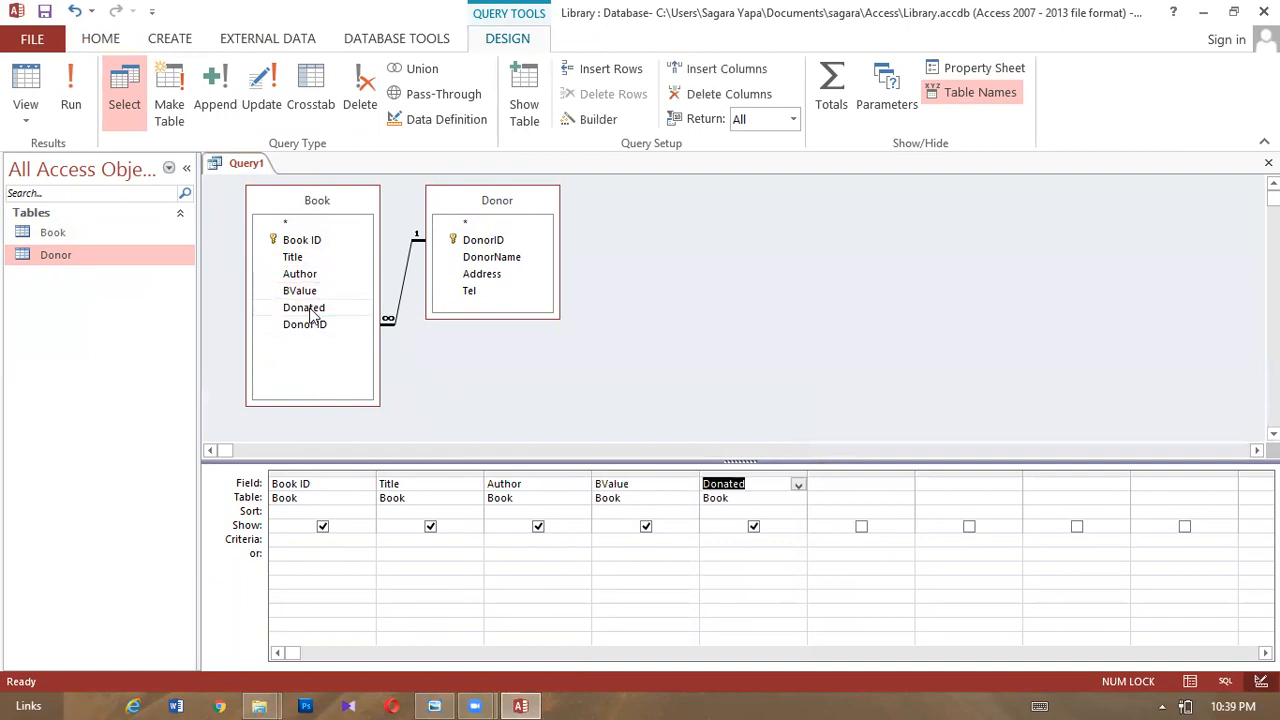
pyautogui.click(485, 262)
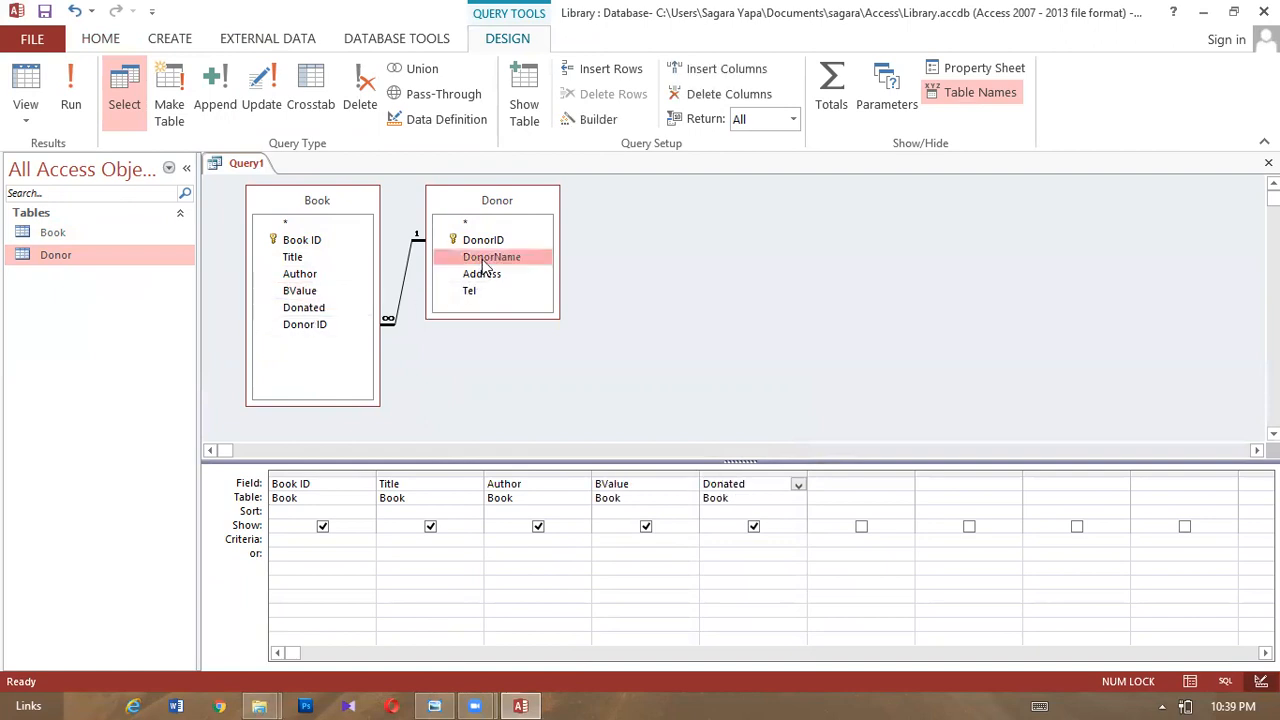
pyautogui.doubleClick(485, 262)
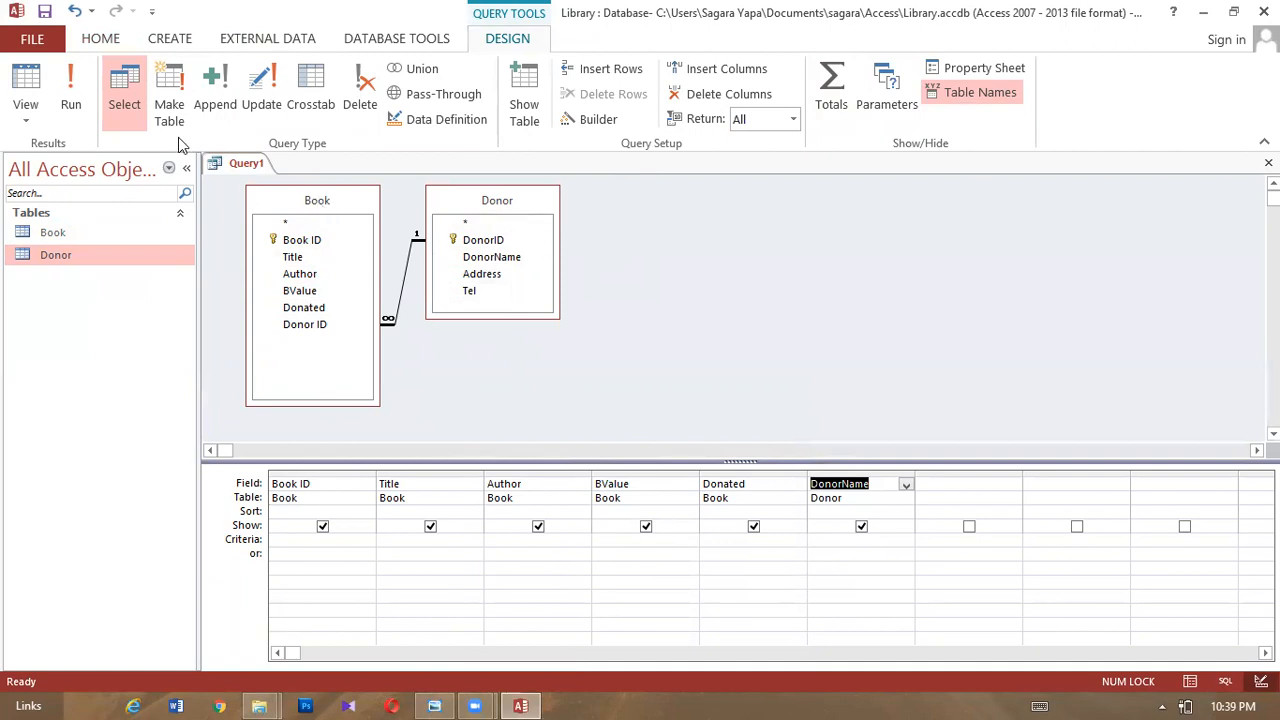
# - Save the query as 'Result of Donated book detais' and run it from the Queries list
pyautogui.rightClick(242, 167)
pyautogui.click(280, 174)
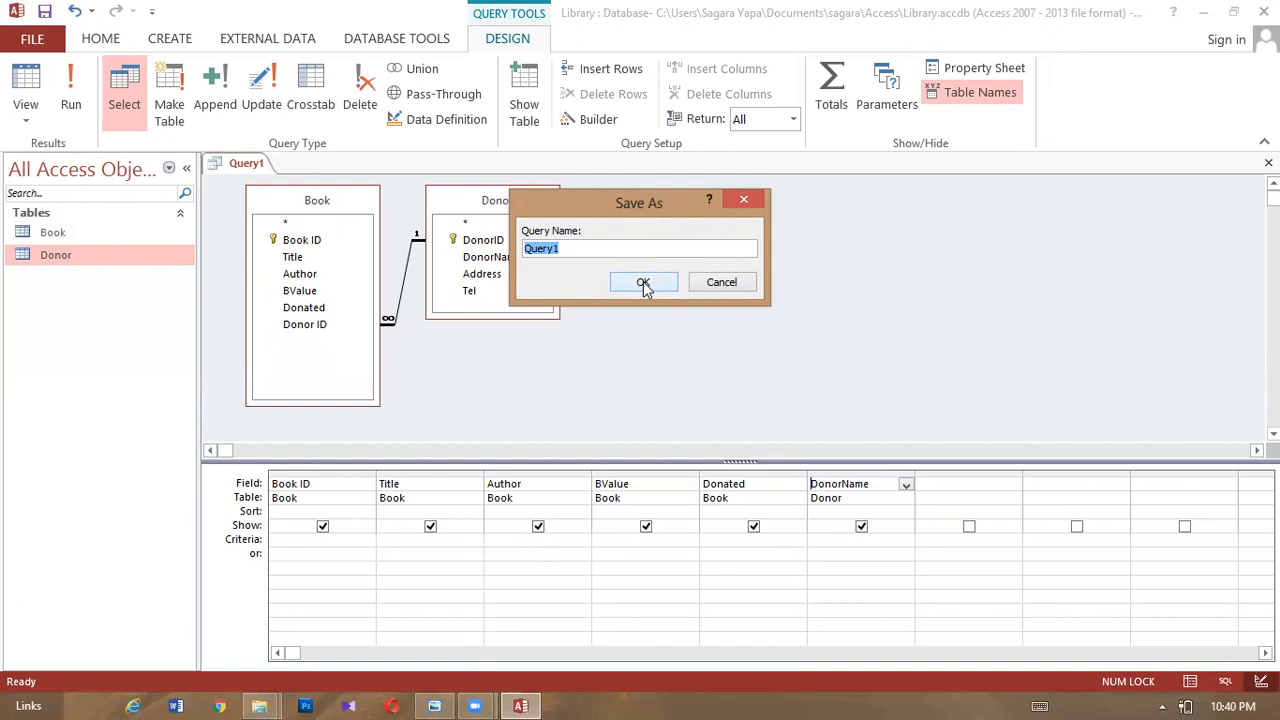
pyautogui.write('Result of Donated book det')
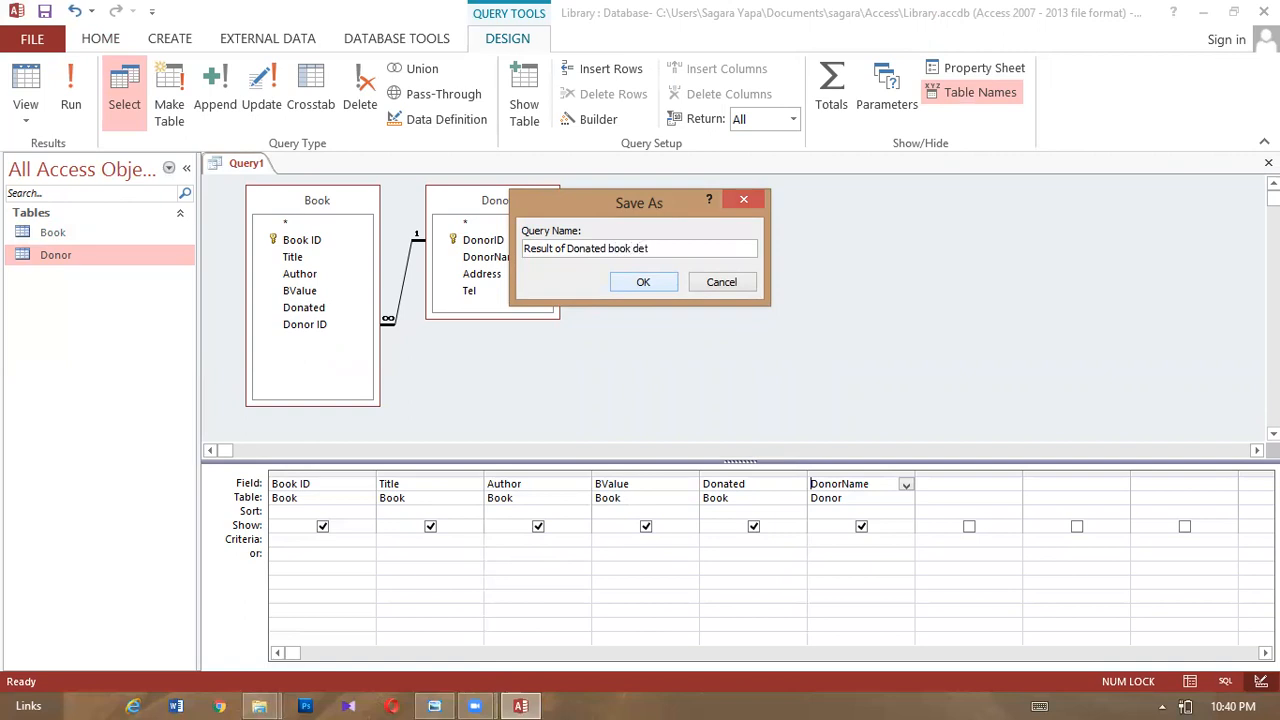
pyautogui.write('ais')
pyautogui.click(626, 287)
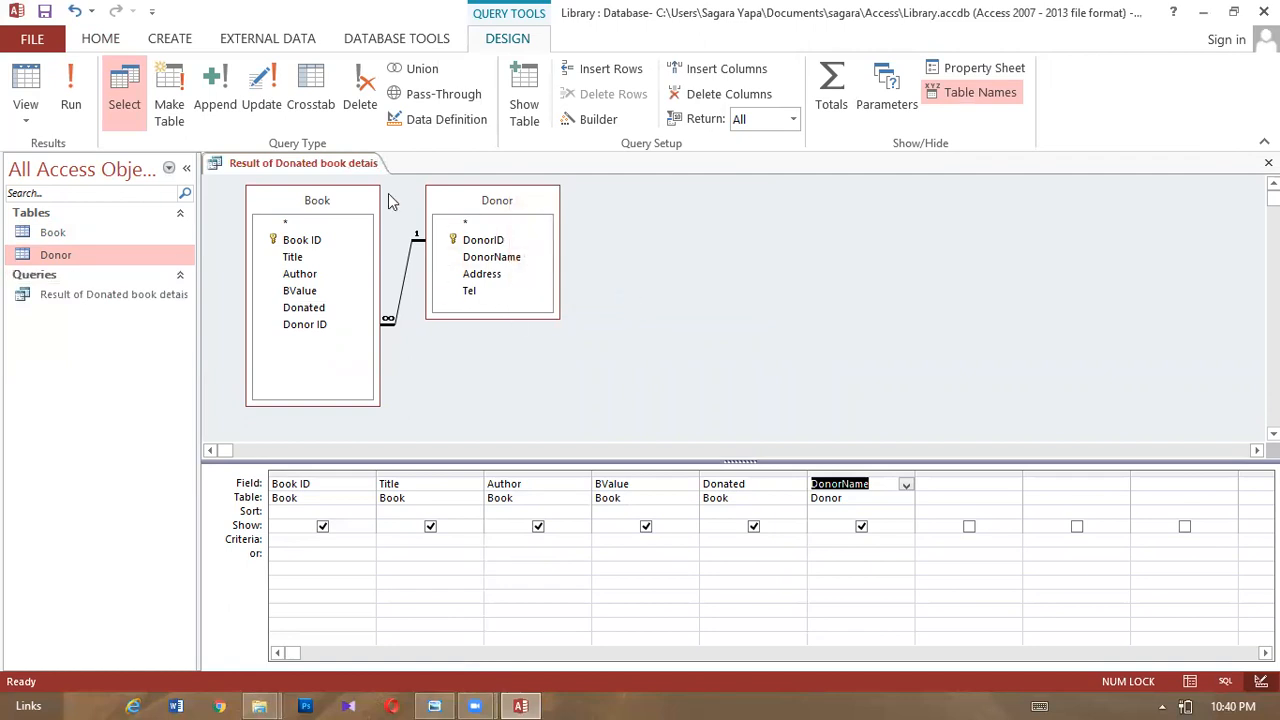
pyautogui.doubleClick(98, 296)
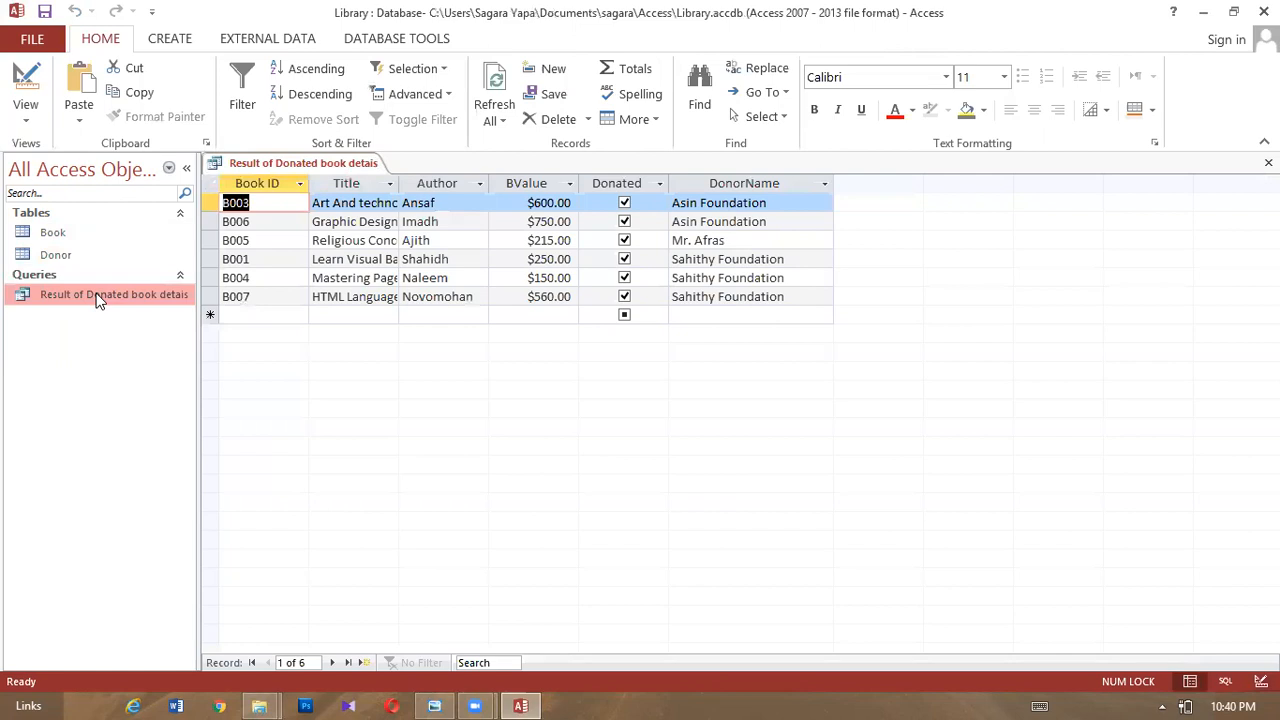